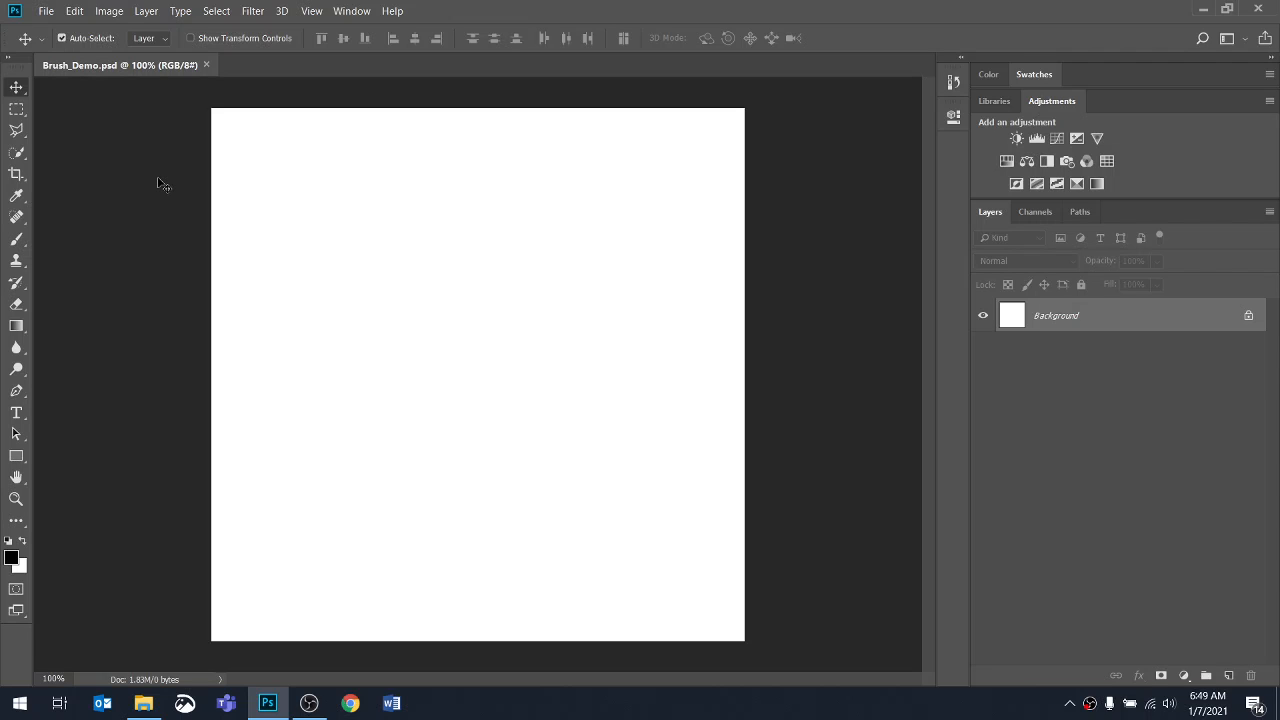
Paint a thin black zigzag stroke on the upper-left part of the canvas with the 13 px soft Brush tool.
key("b")
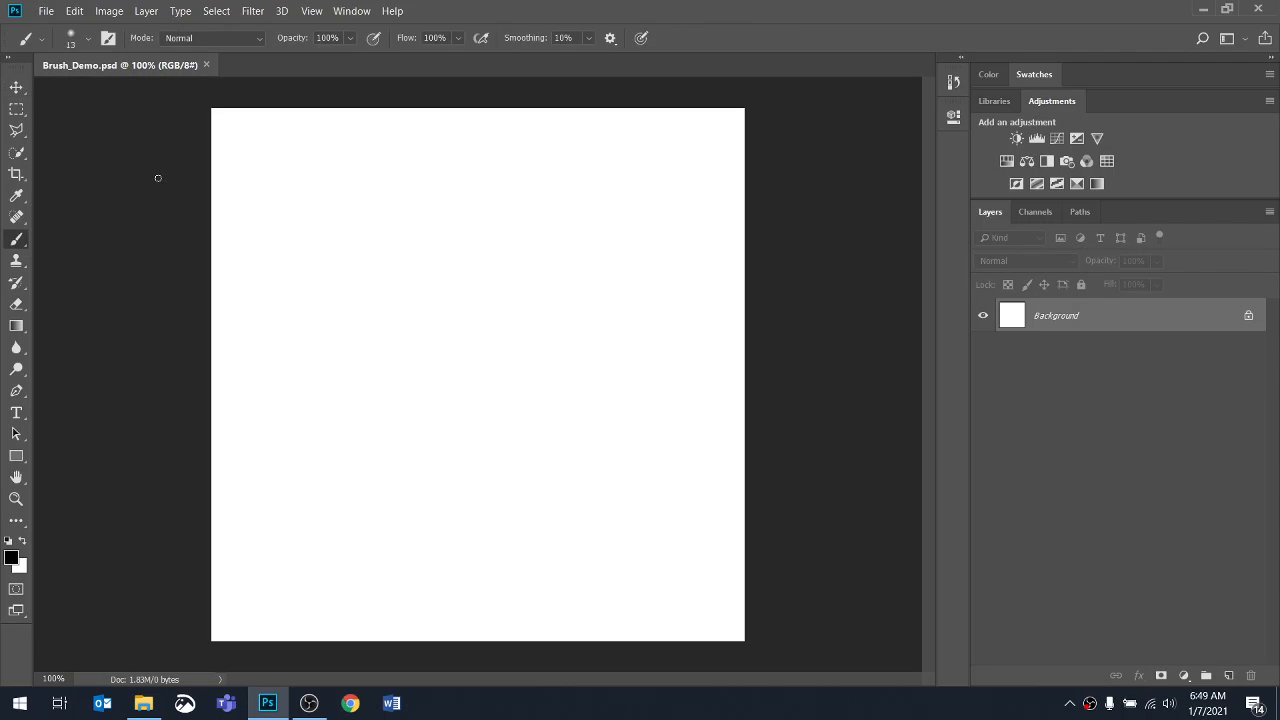
right_click(20, 243)
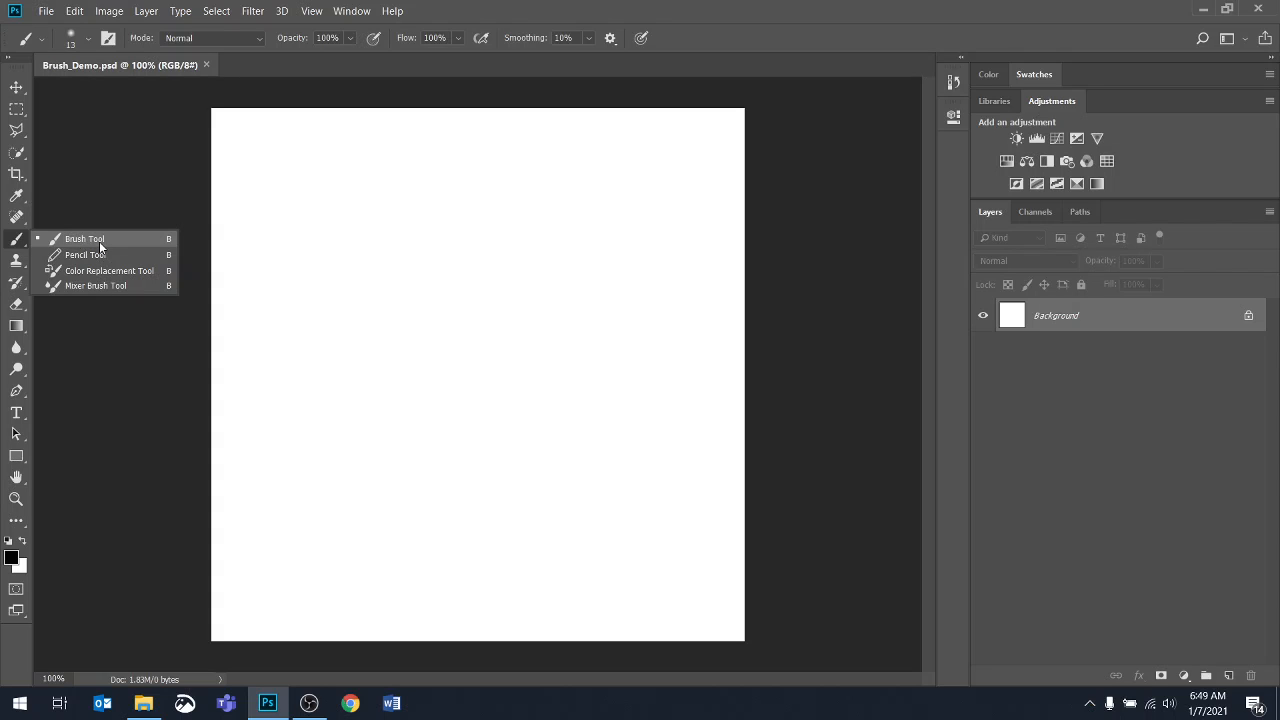
left_click(99, 241)
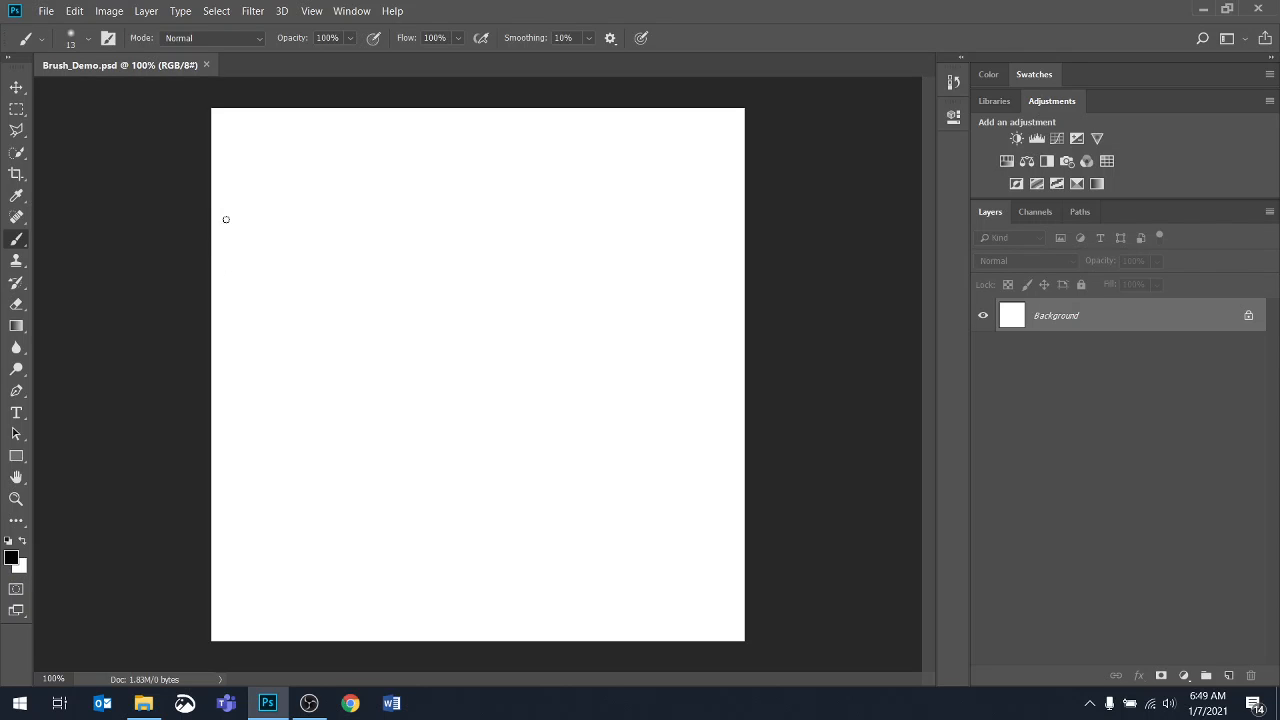
mouse_move(276, 194)
left_mouse_down()
mouse_move(290, 249)
mouse_move(271, 326)
mouse_move(301, 400)
mouse_move(370, 474)
mouse_move(408, 479)
left_mouse_up()
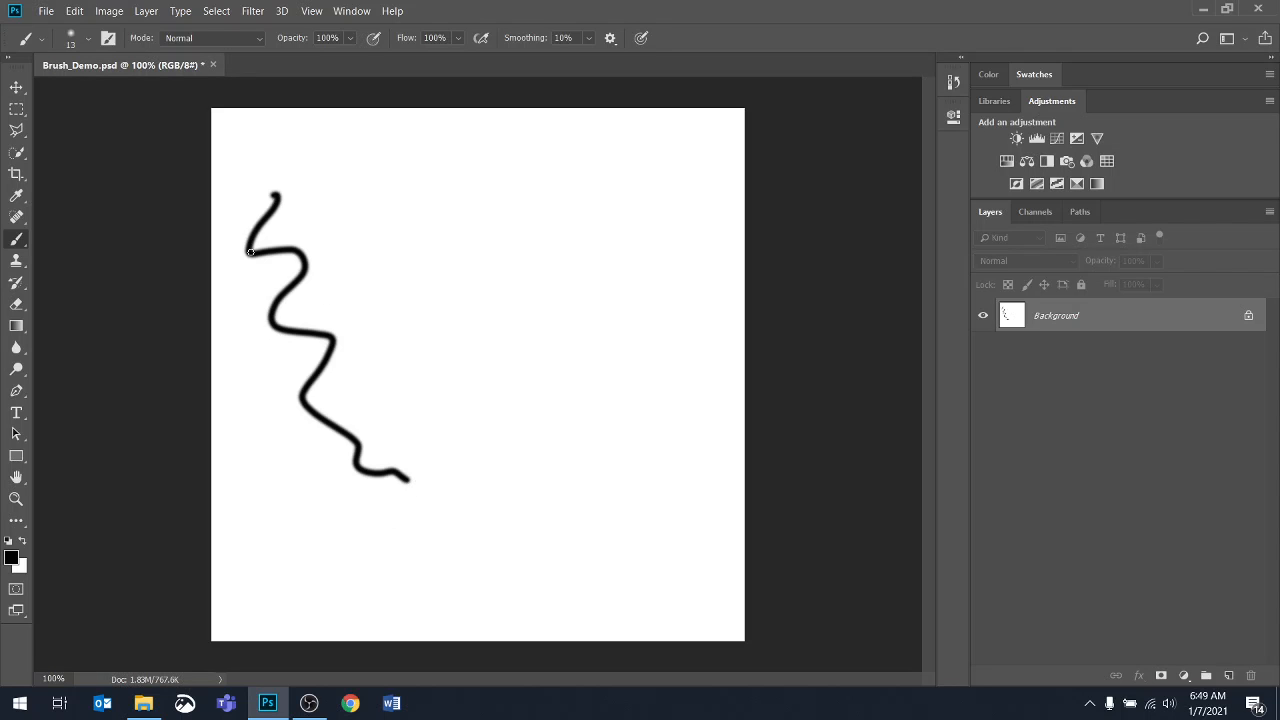
key("ctrl+plus")
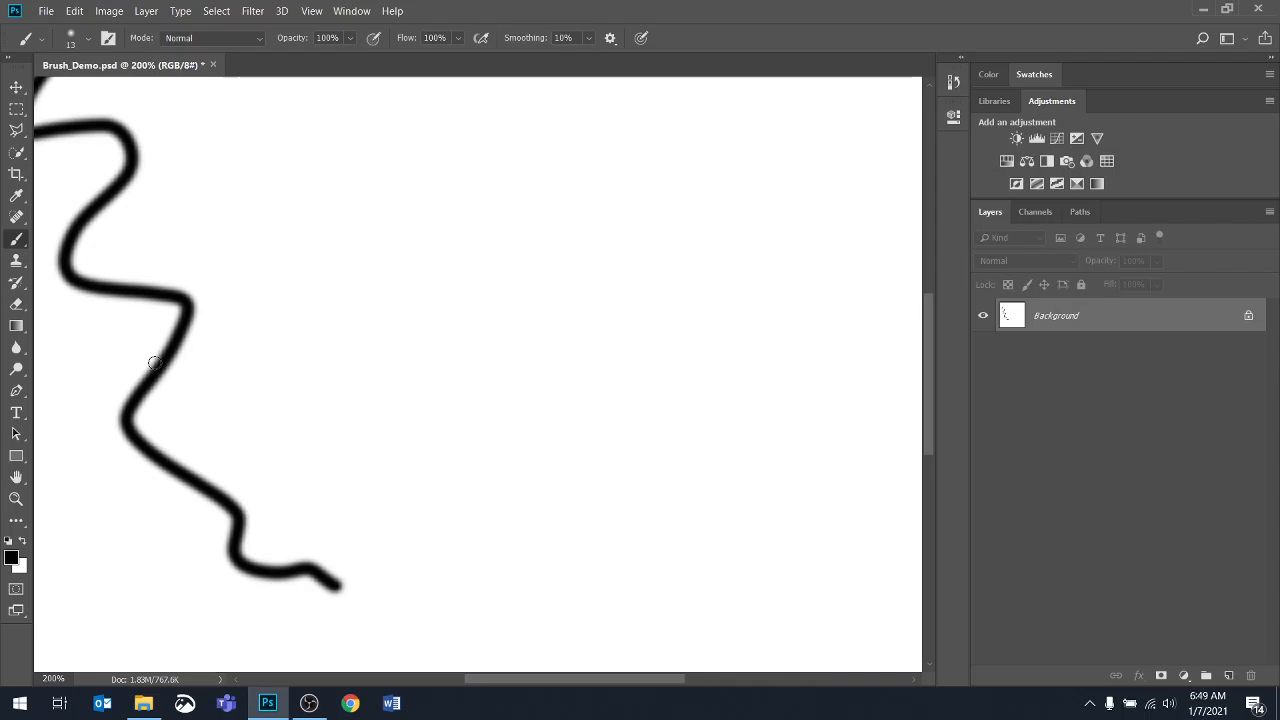
key("ctrl+0")
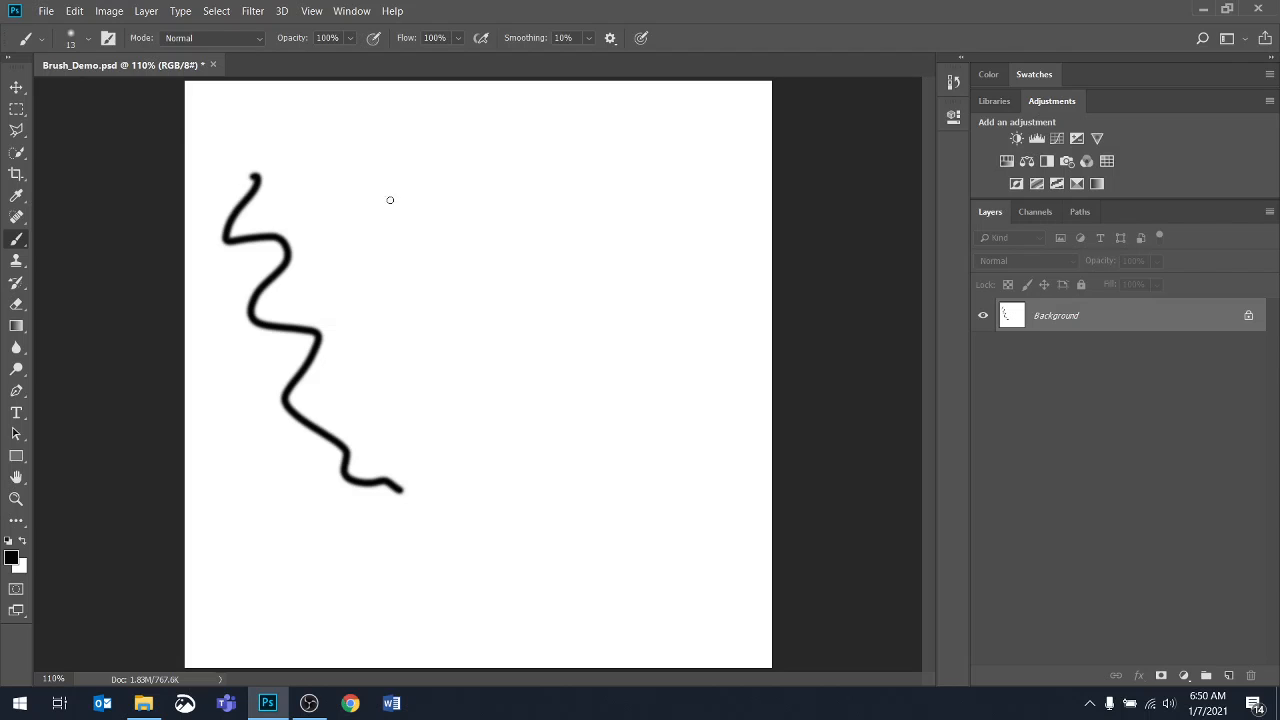
Set the brush size to 37 px and paint a wavy diagonal stroke beside the thin one.
left_click(89, 40)
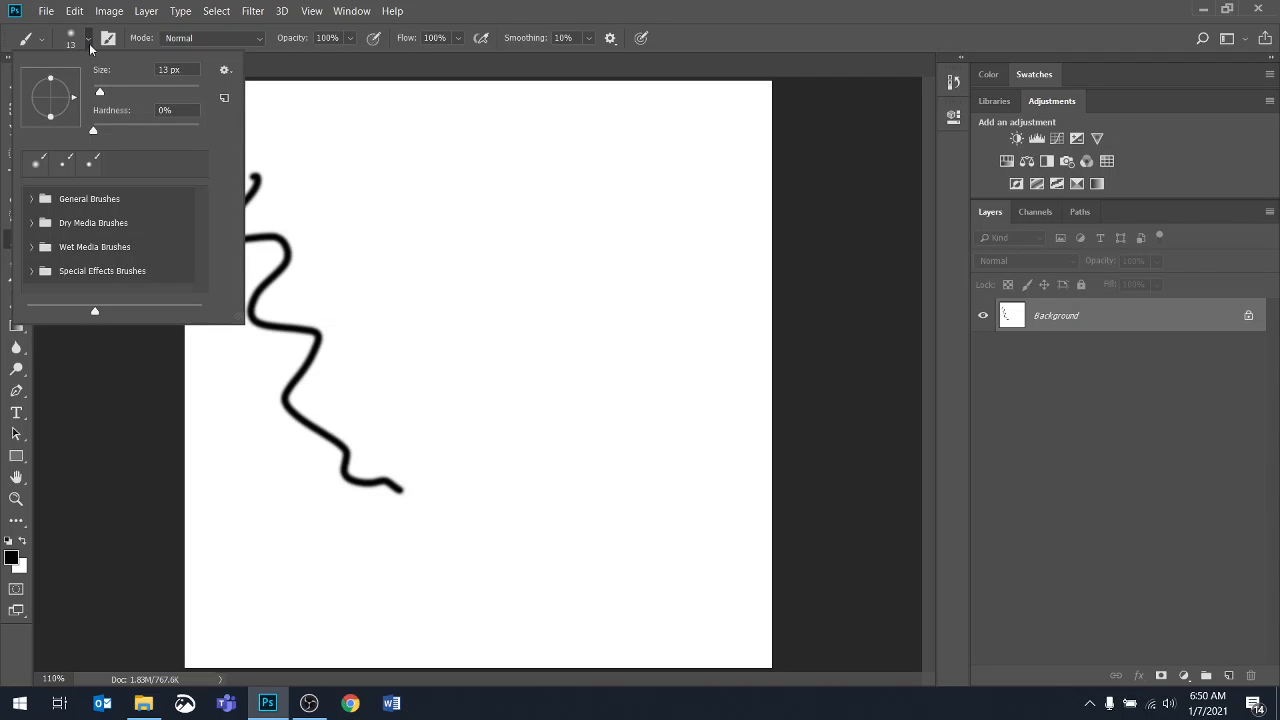
left_click_drag(100, 95, 128, 90)
mouse_move(329, 131)
left_mouse_down()
mouse_move(384, 246)
mouse_move(466, 279)
mouse_move(538, 357)
mouse_move(583, 451)
left_mouse_up()
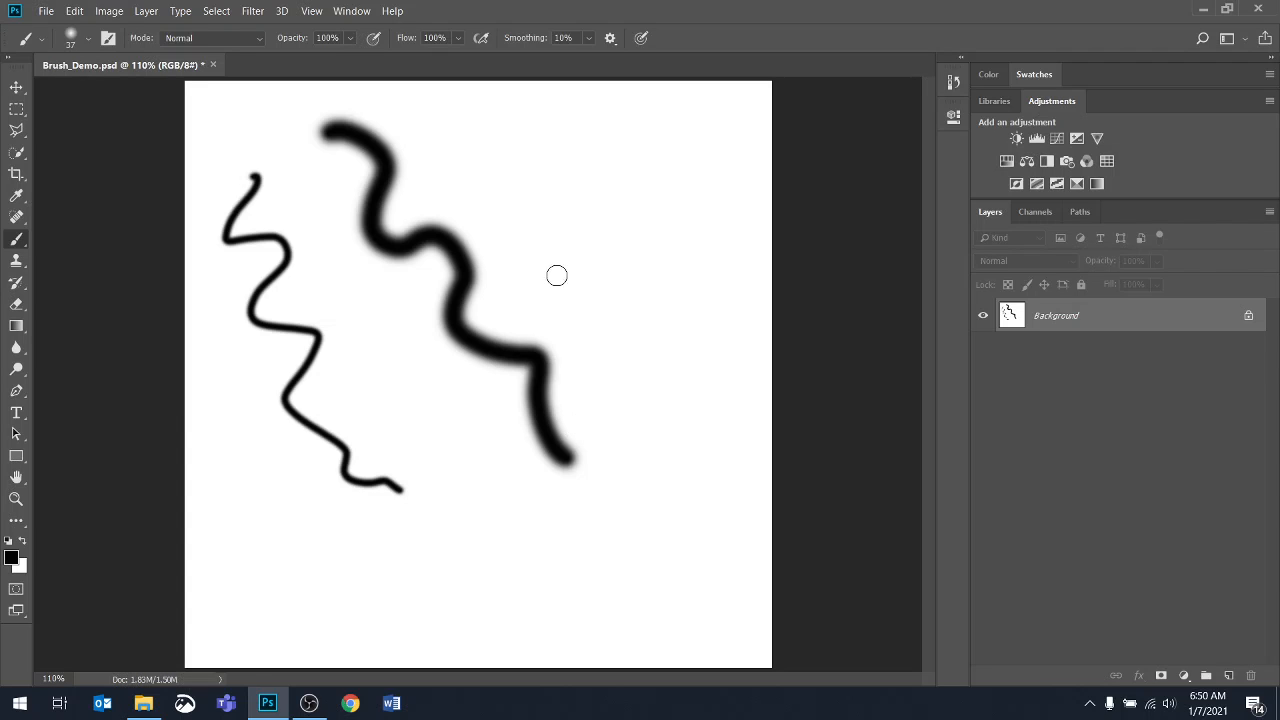
Enlarge the brush to 80 px, paint a thick wavy stroke down the right side of the canvas, and revert the document.
key("bracketright")
key("bracketright")
key("bracketright")
key("bracketright")
key("bracketright")
key("bracketright")
key("bracketright")
key("bracketright")
key("bracketright")
key("bracketright")
key("bracketright")
key("bracketright")
key("bracketleft")
key("bracketleft")
key("bracketleft")
key("bracketleft")
key("bracketleft")
key("bracketleft")
mouse_move(558, 168)
left_mouse_down()
mouse_move(608, 207)
mouse_move(623, 288)
mouse_move(620, 401)
mouse_move(559, 524)
mouse_move(600, 548)
left_mouse_up()
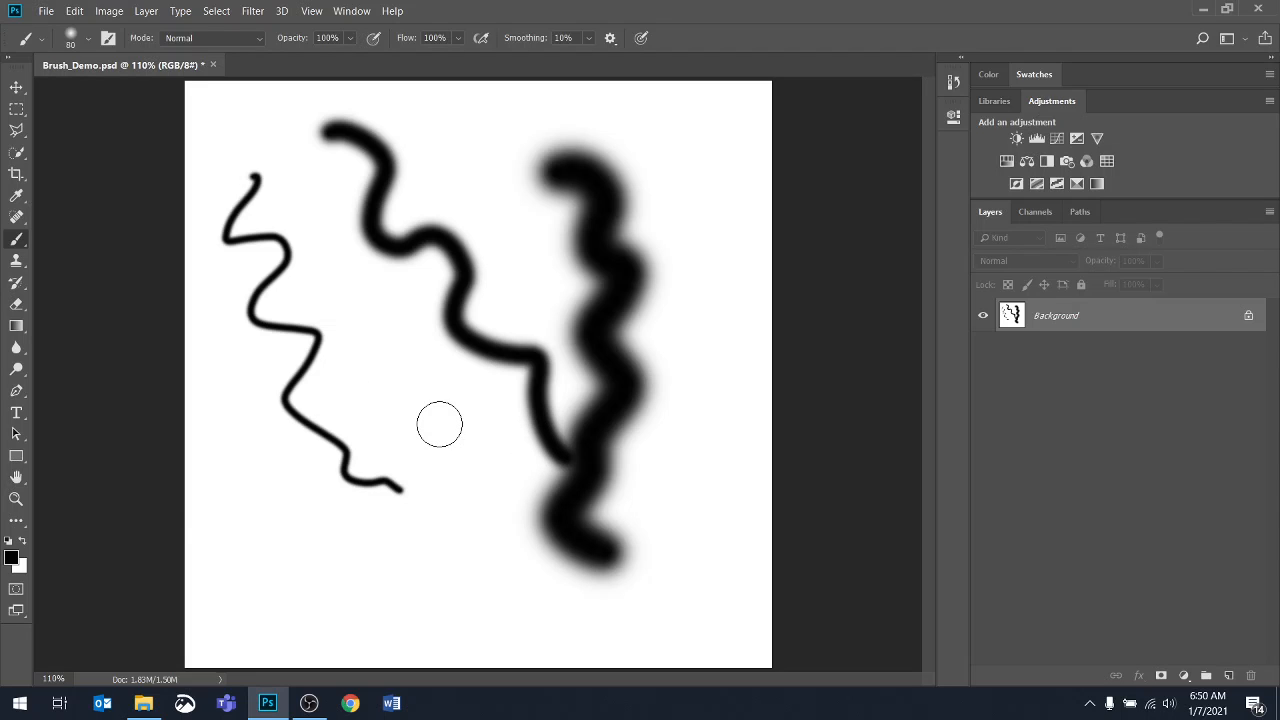
key("F12")
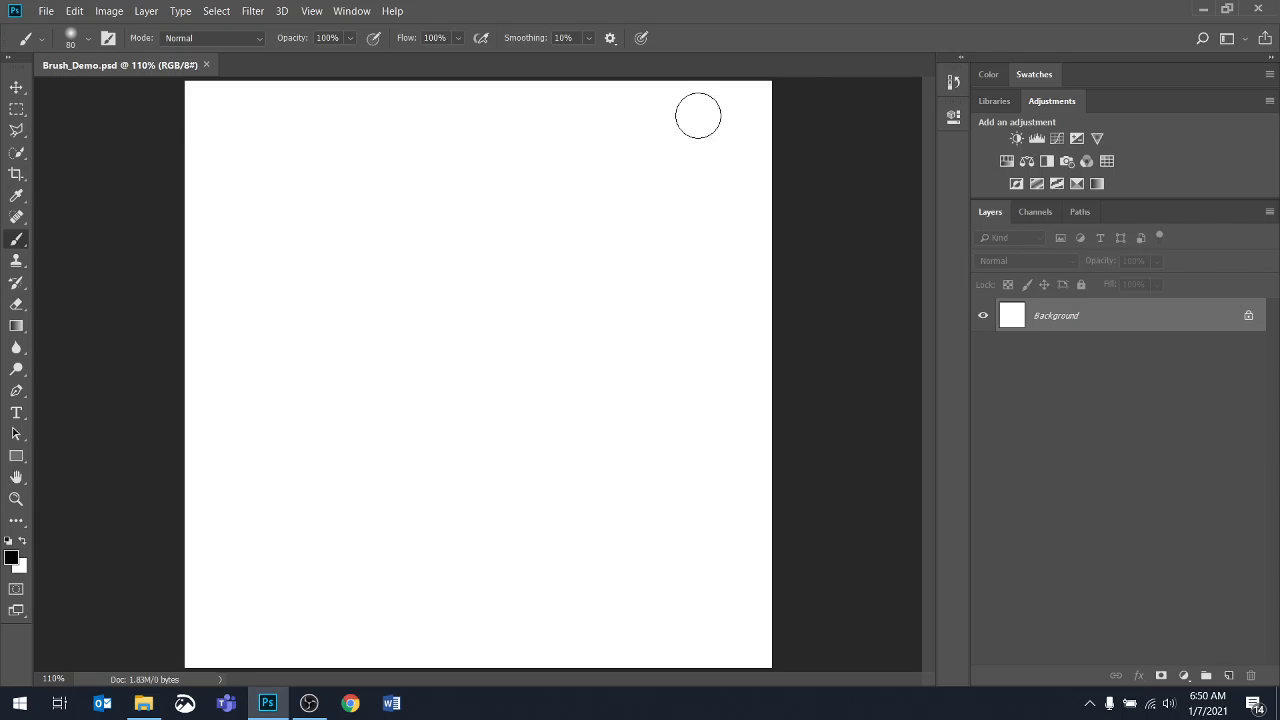
Choose an orange swatch as the foreground color, paint a wavy stroke across the canvas, and undo that stroke.
left_click(1040, 75)
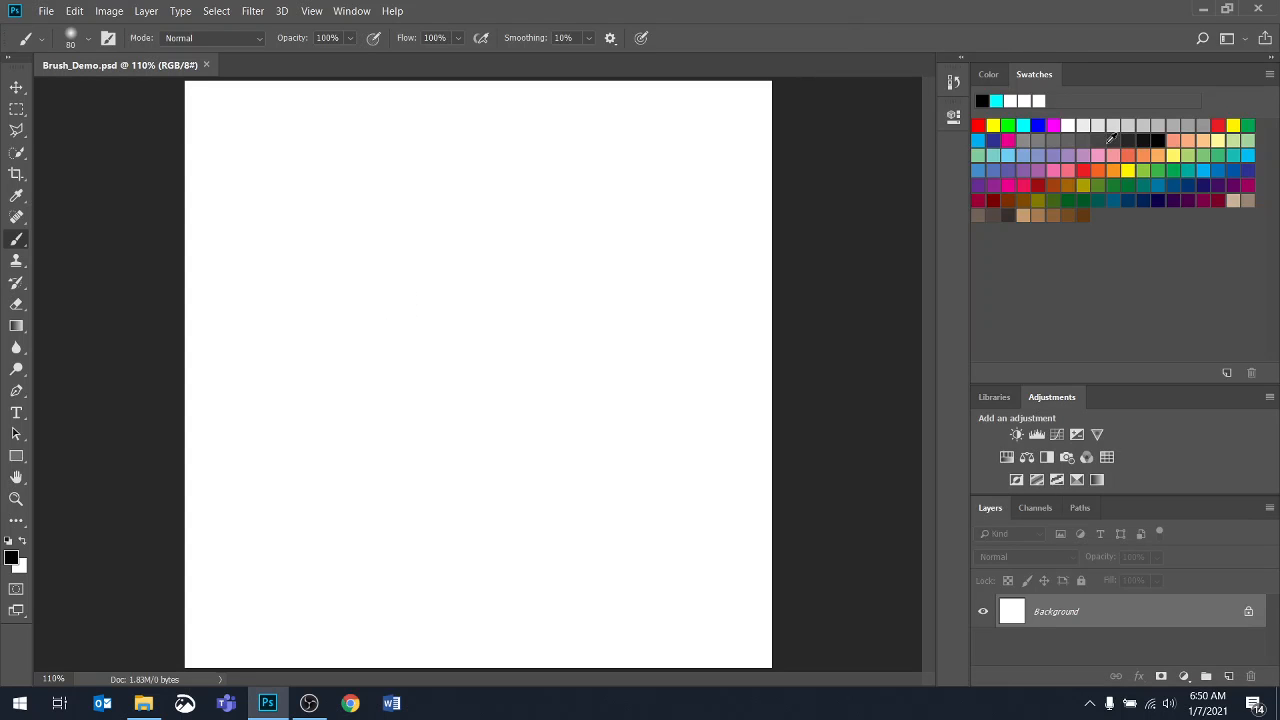
left_click(1147, 153)
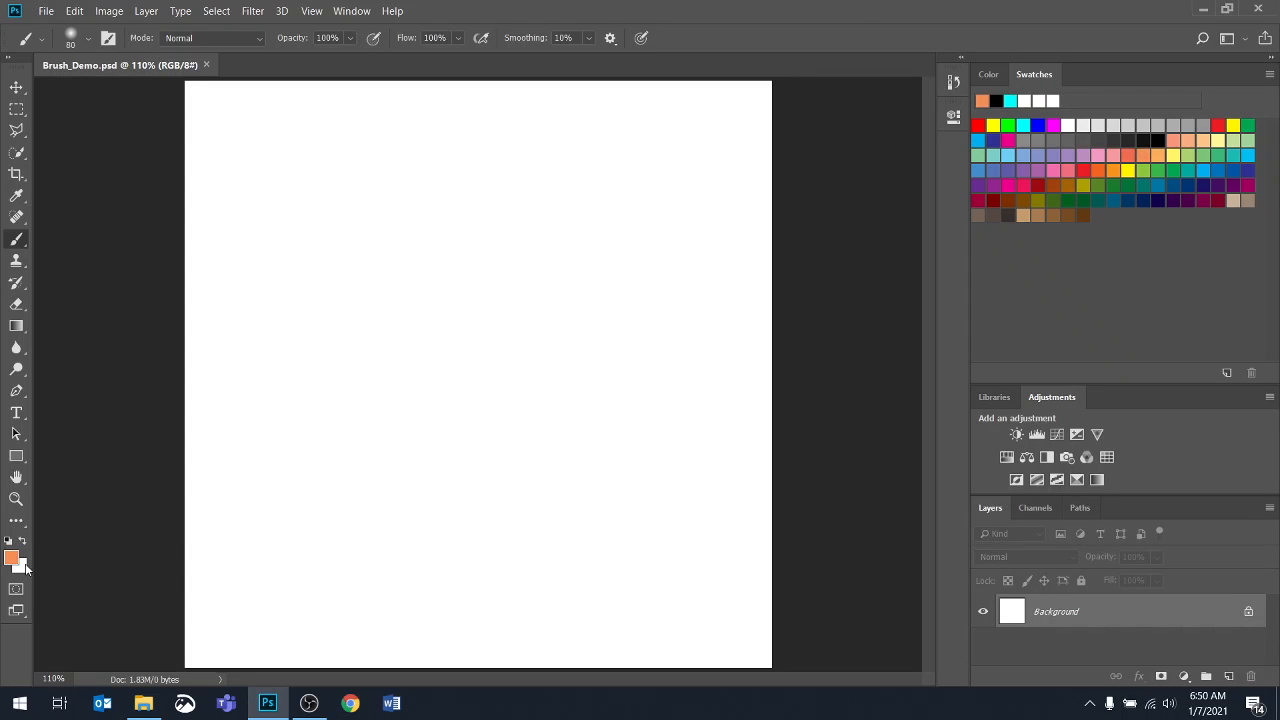
mouse_move(255, 202)
left_mouse_down()
mouse_move(316, 191)
mouse_move(366, 377)
mouse_move(422, 460)
mouse_move(650, 533)
left_mouse_up()
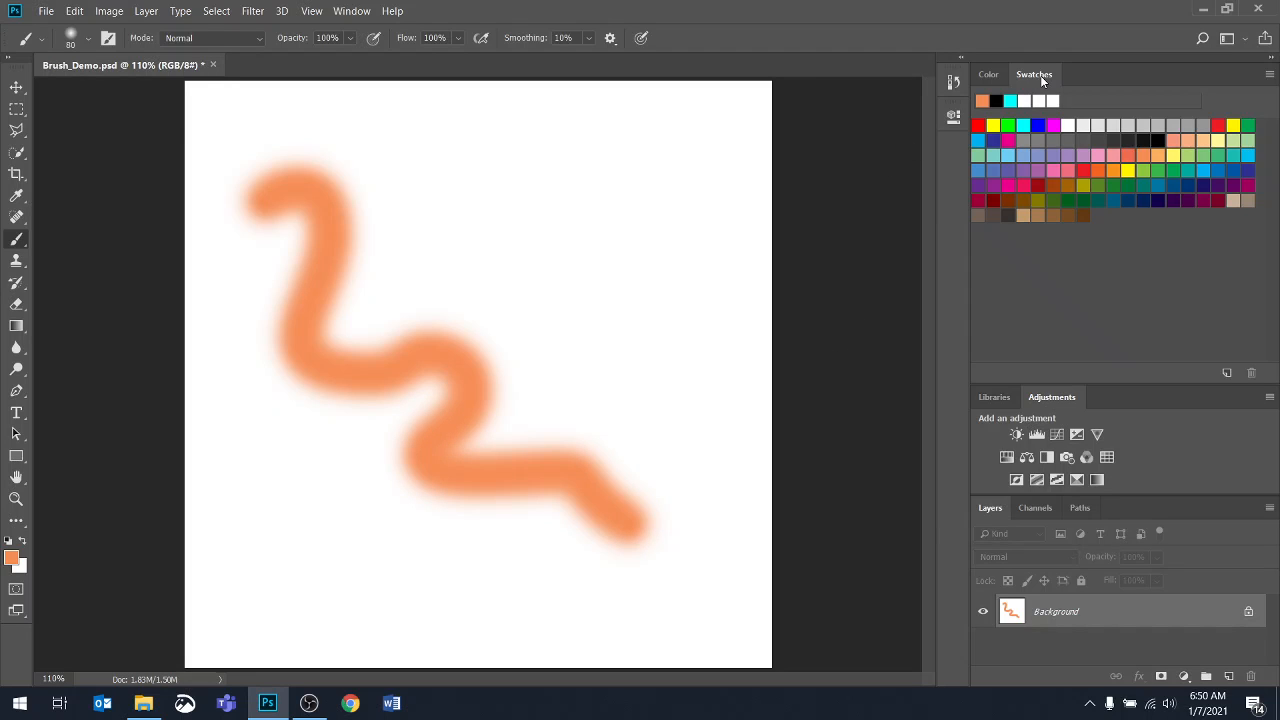
key("ctrl+z")
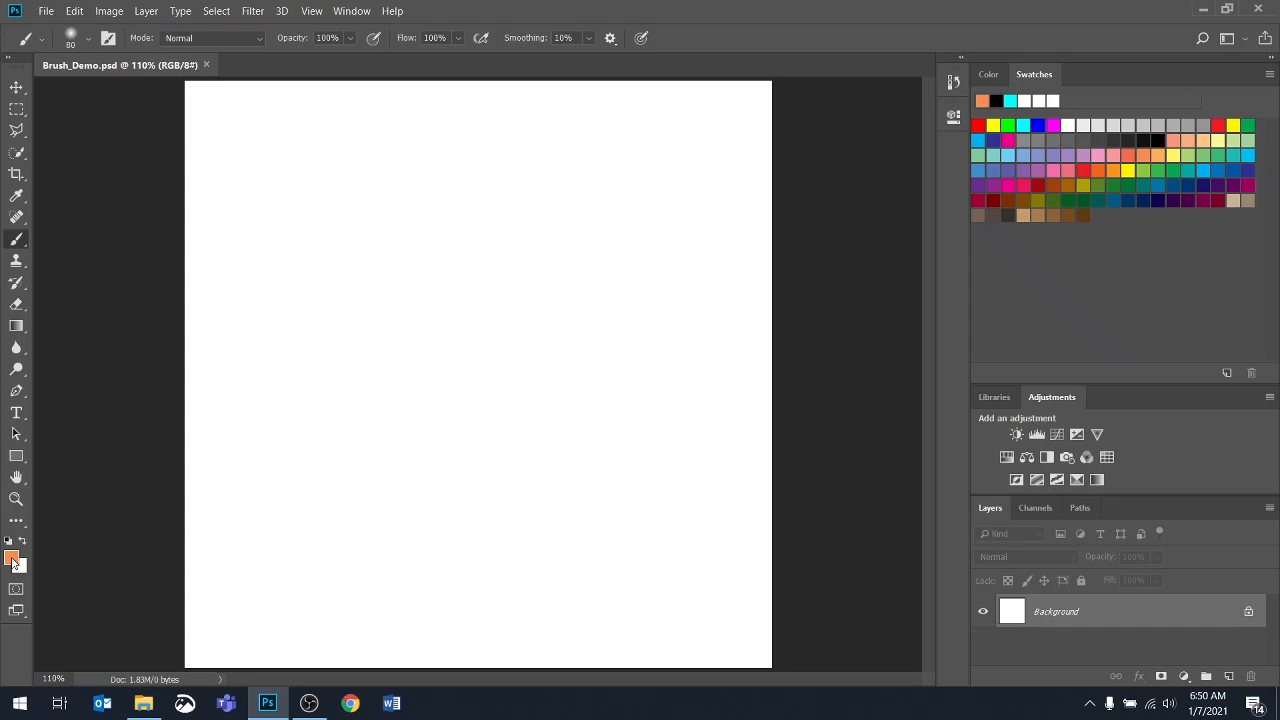
Set the foreground color to dark blue 0a1568, paint a wavy stroke, and undo that stroke.
left_click(12, 561)
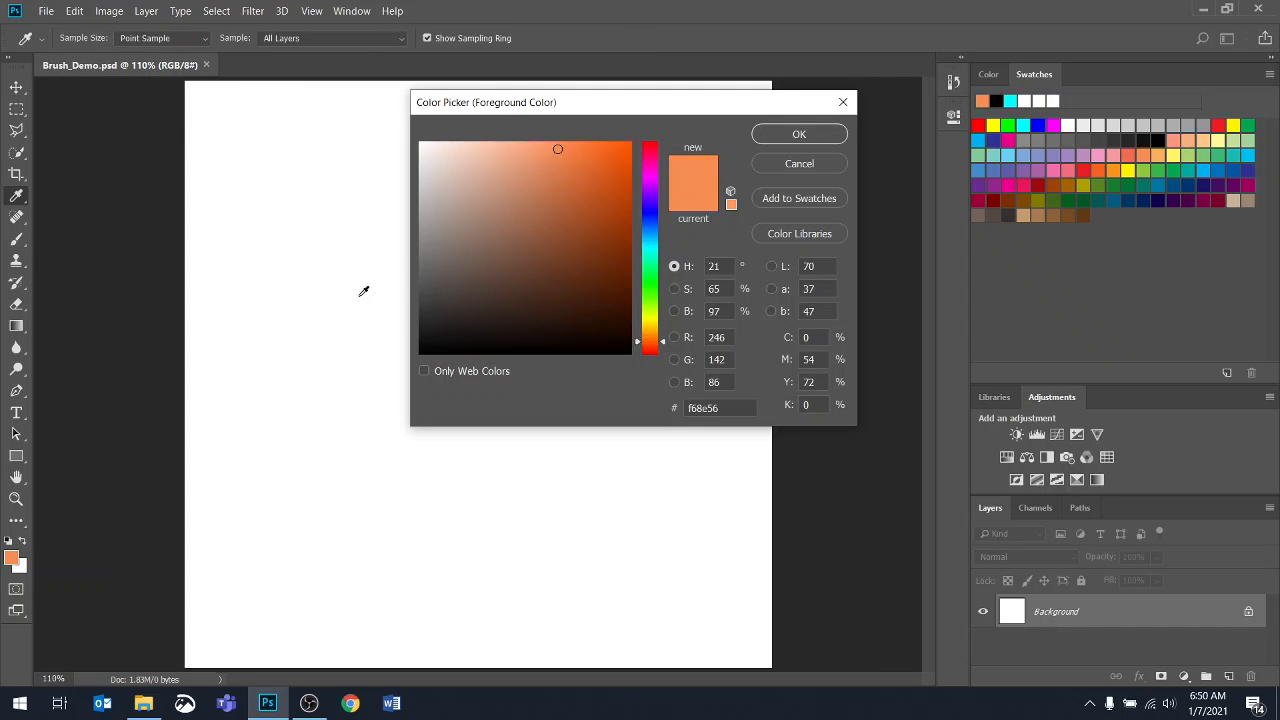
left_click(650, 216)
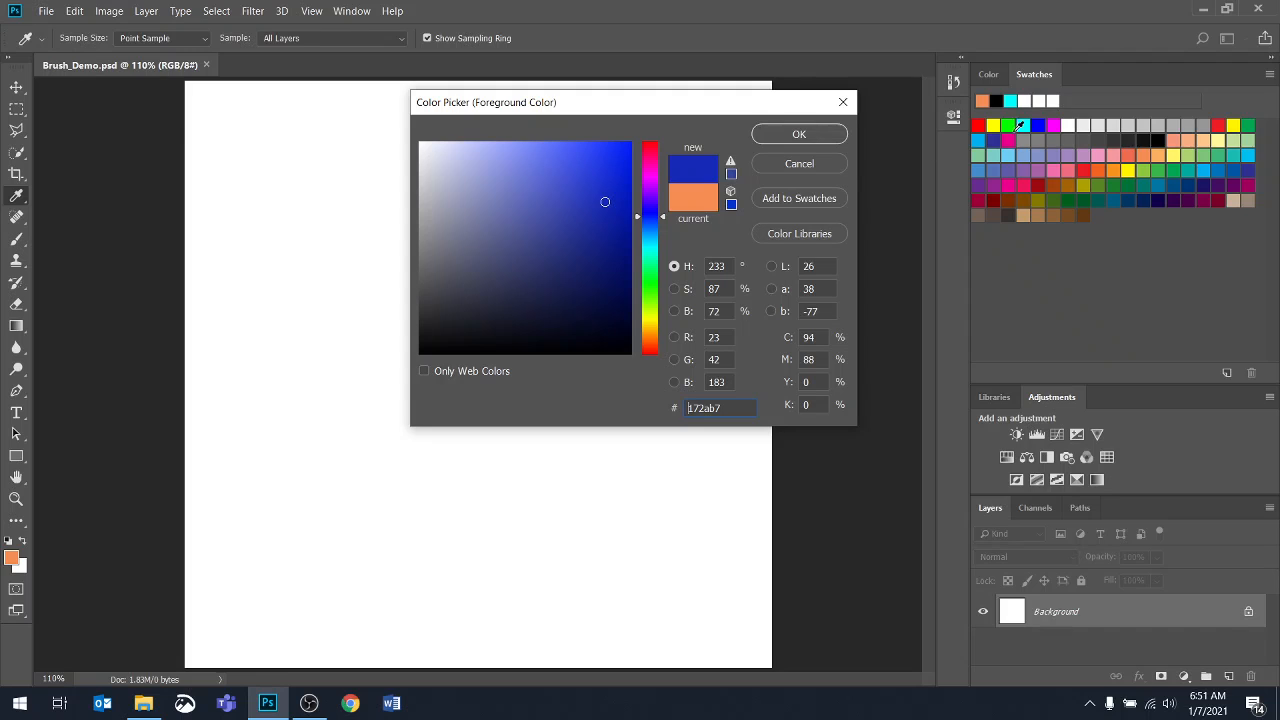
left_click_drag(604, 203, 610, 267)
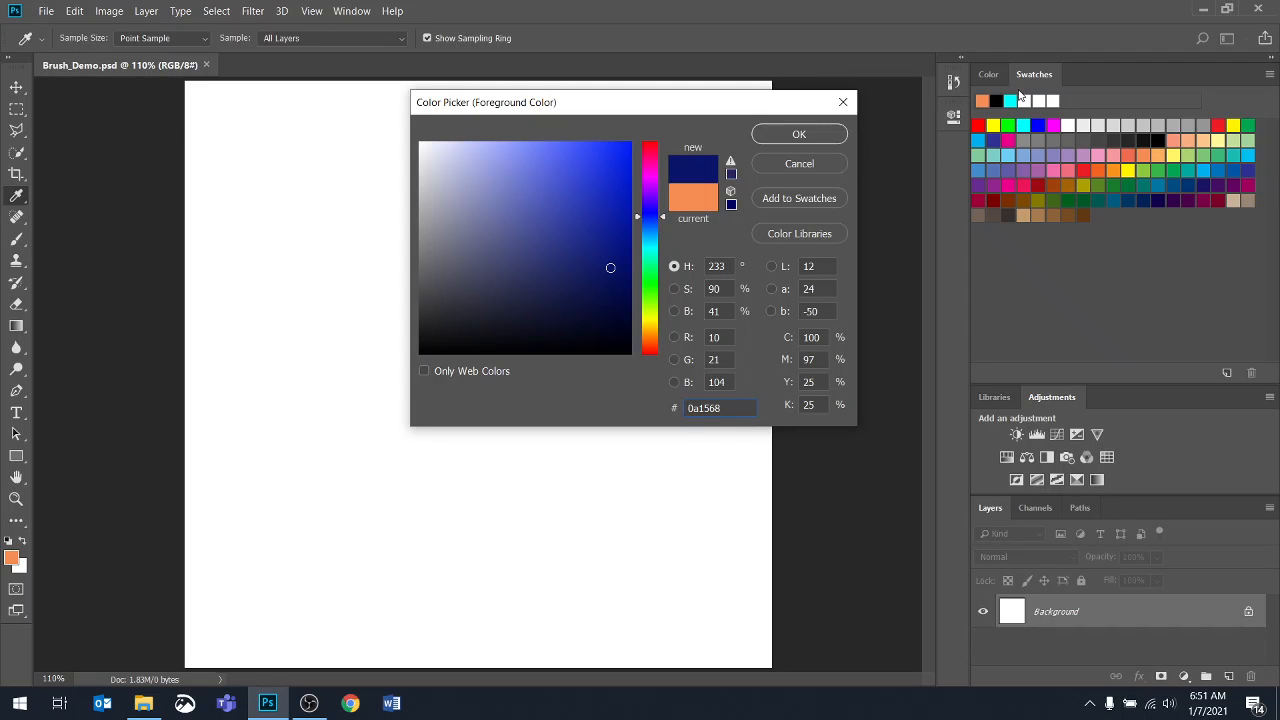
left_click(818, 135)
mouse_move(270, 160)
left_mouse_down()
mouse_move(334, 219)
mouse_move(389, 308)
mouse_move(572, 395)
left_mouse_up()
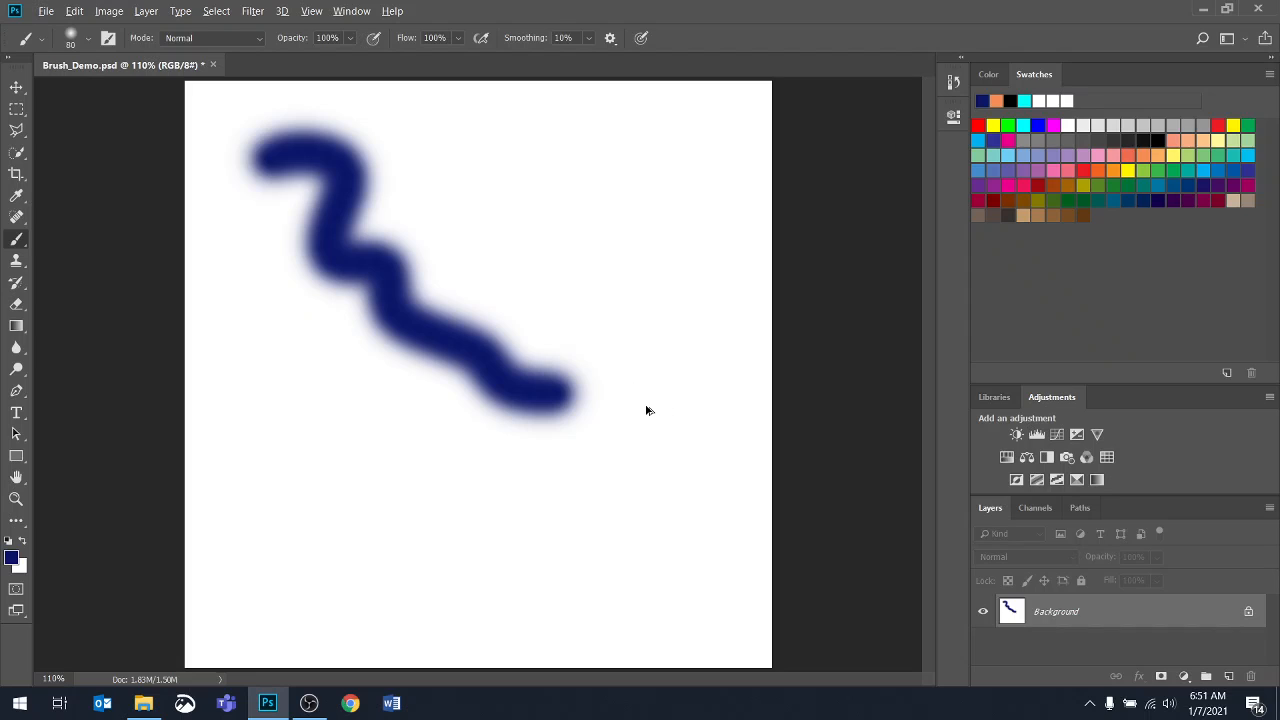
key("ctrl+z")
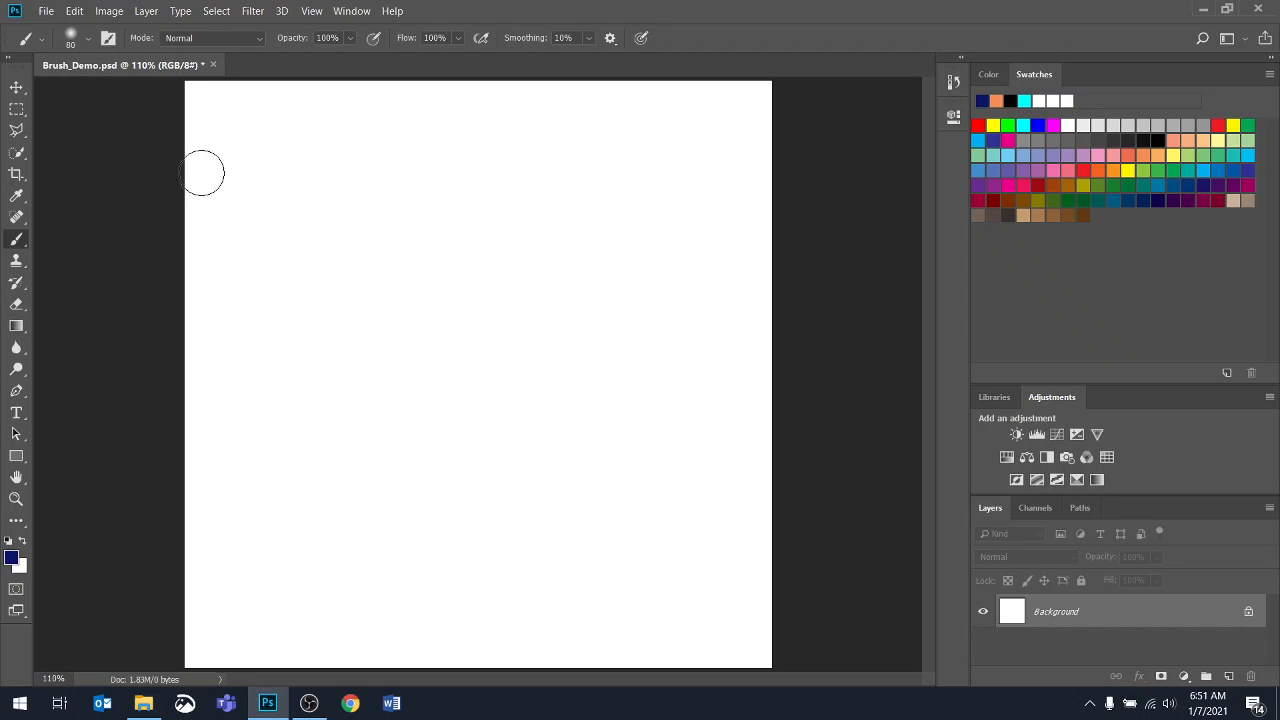
Paint a soft-edged horizontal blue stroke near the top of the canvas with the 80 px brush at 0% hardness.
left_click(71, 40)
left_click(75, 40)
left_click(72, 37)
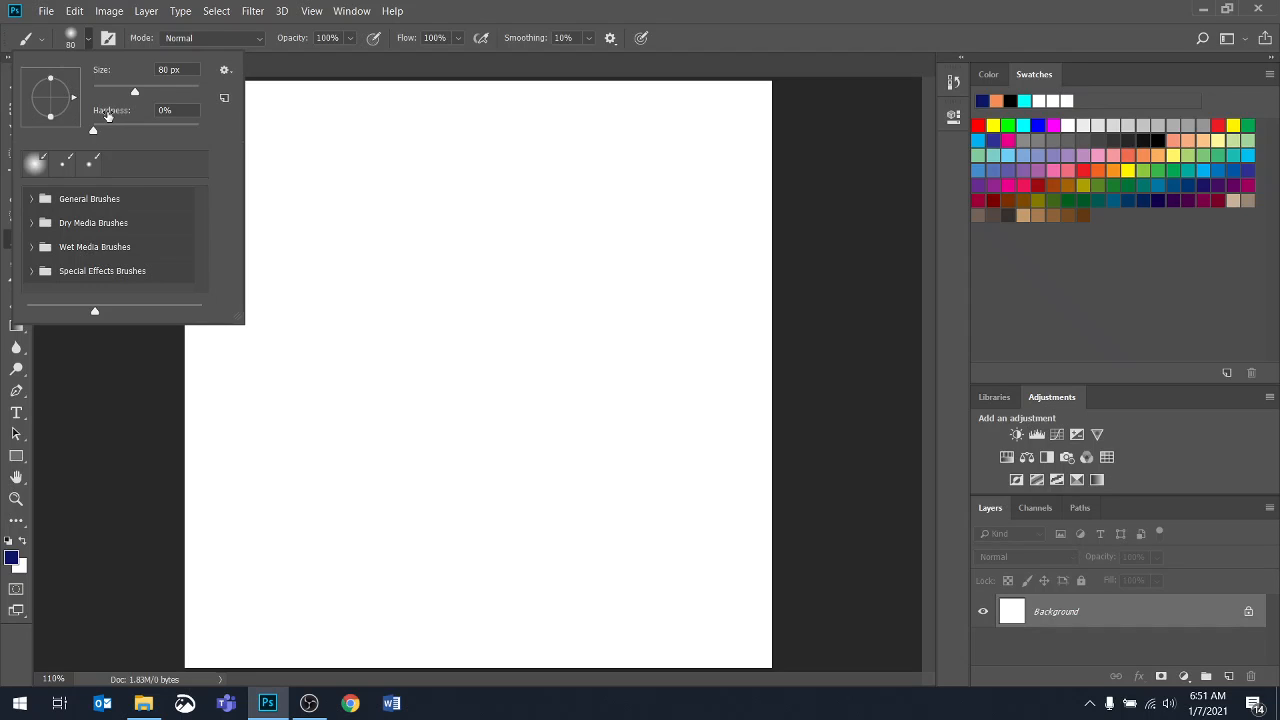
left_click_drag(286, 126, 627, 142)
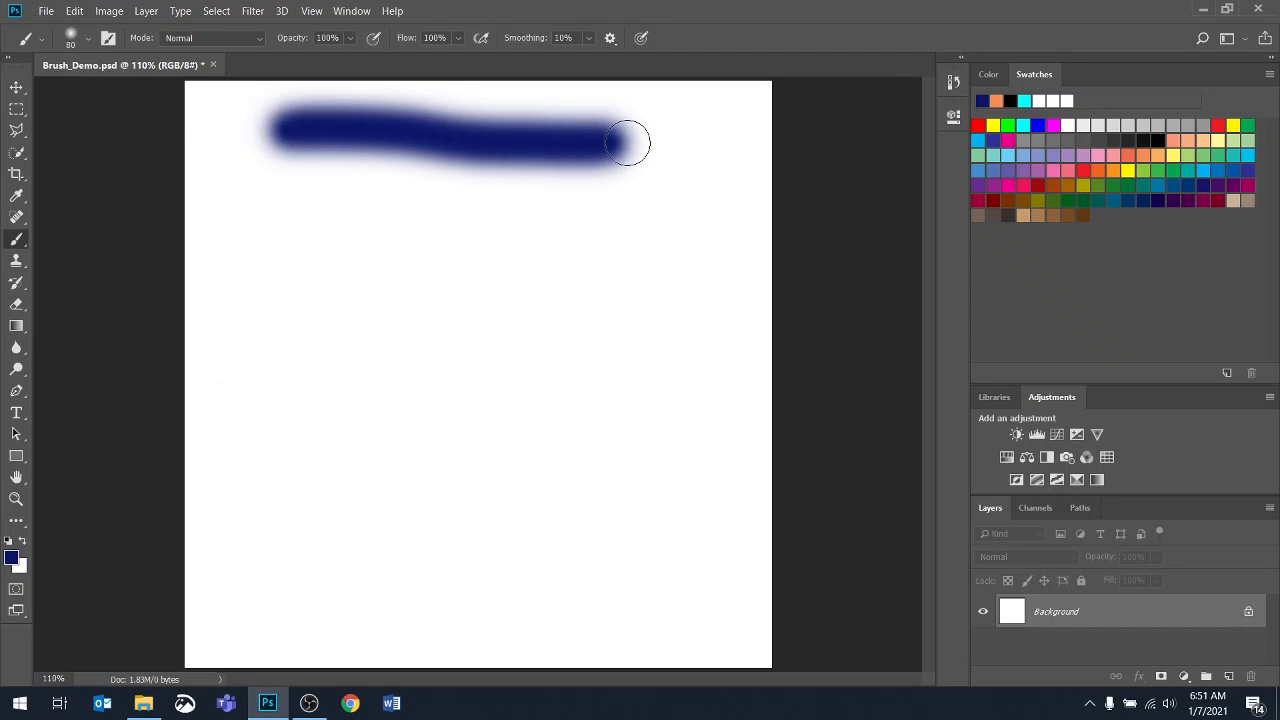
Set the brush hardness to 72% and paint a second horizontal stroke below the soft one.
left_click(74, 40)
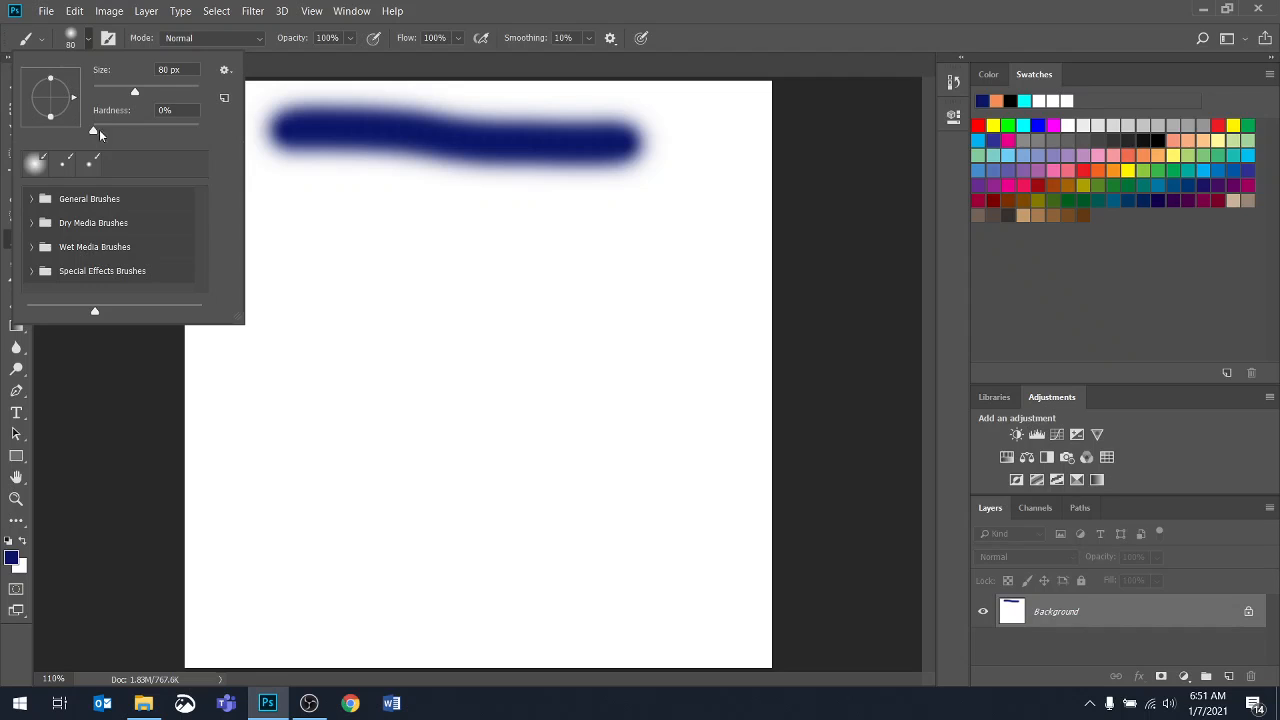
left_click_drag(94, 130, 171, 131)
left_click_drag(287, 231, 545, 230)
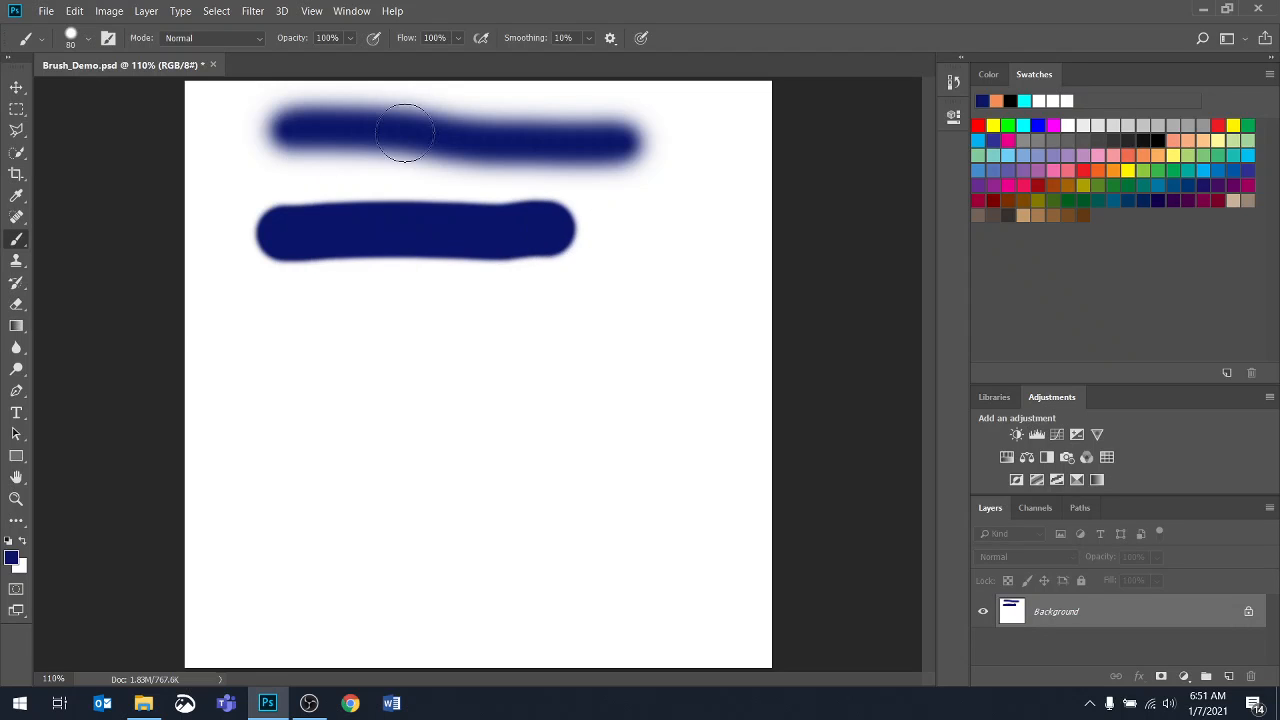
Set the brush hardness to 100%, paint a third horizontal stroke below the others, and revert the document.
left_click(72, 42)
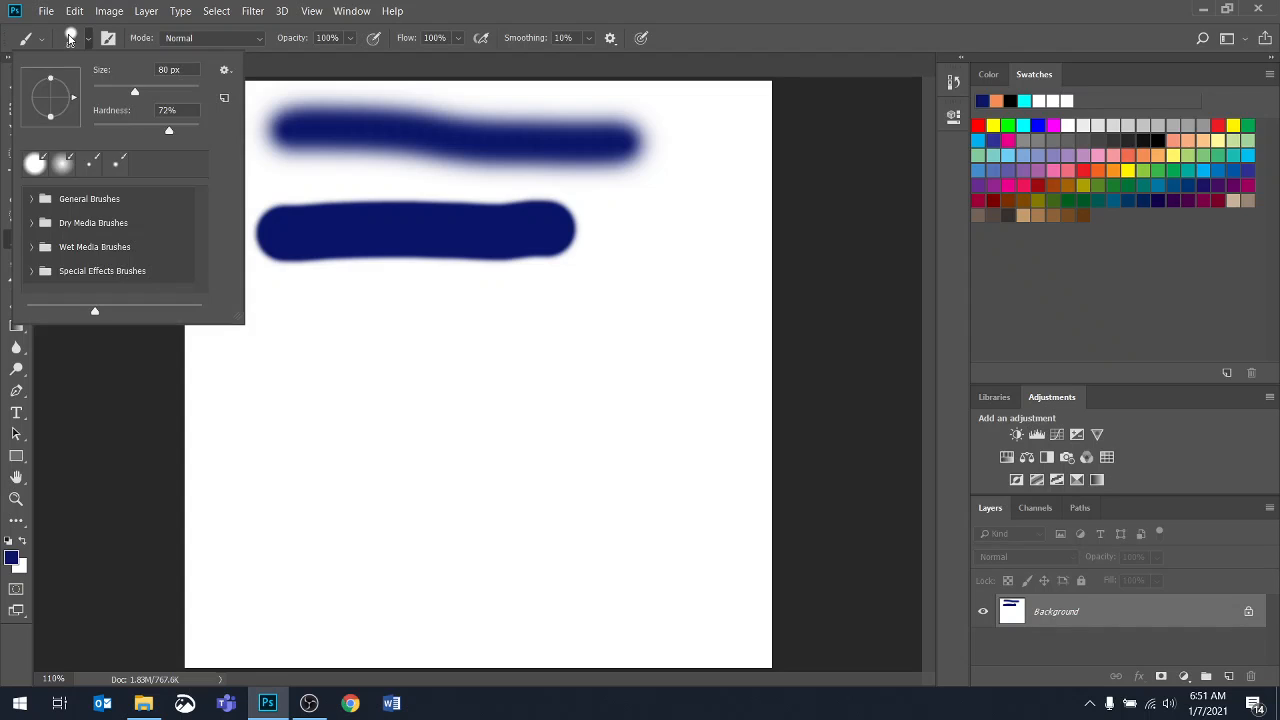
left_click_drag(169, 133, 200, 131)
left_click_drag(279, 316, 545, 330)
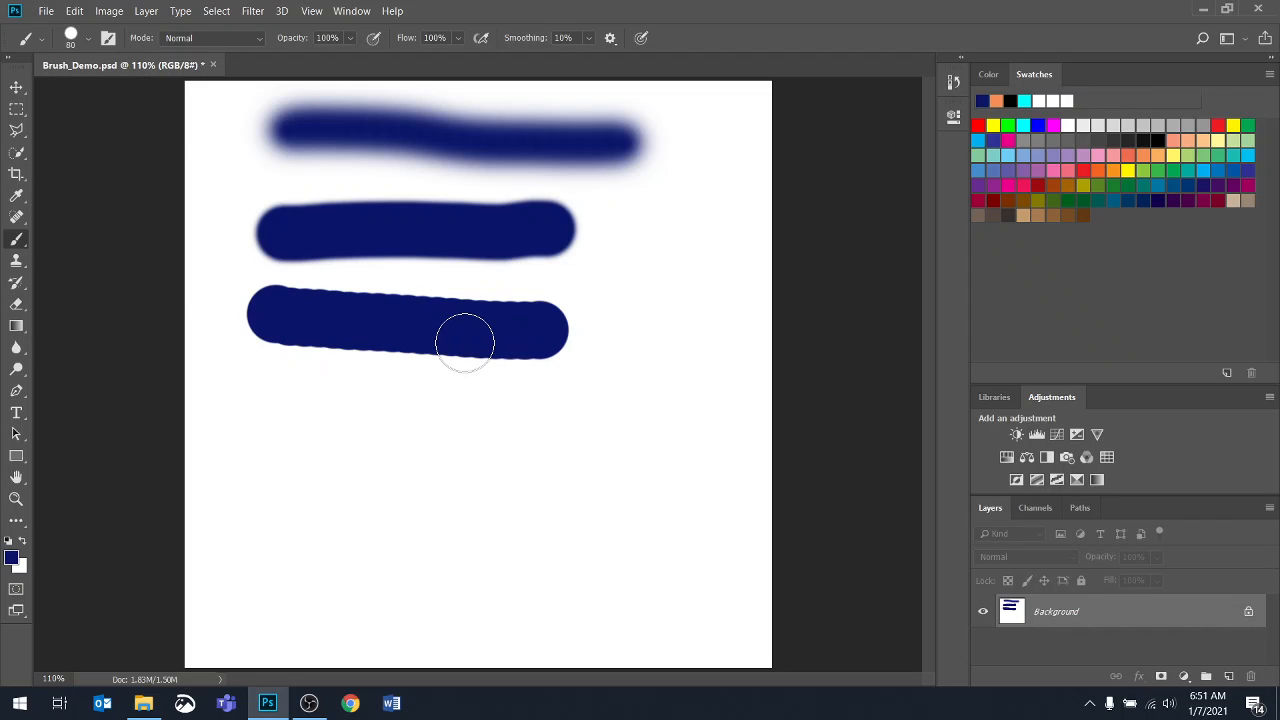
key("F12")
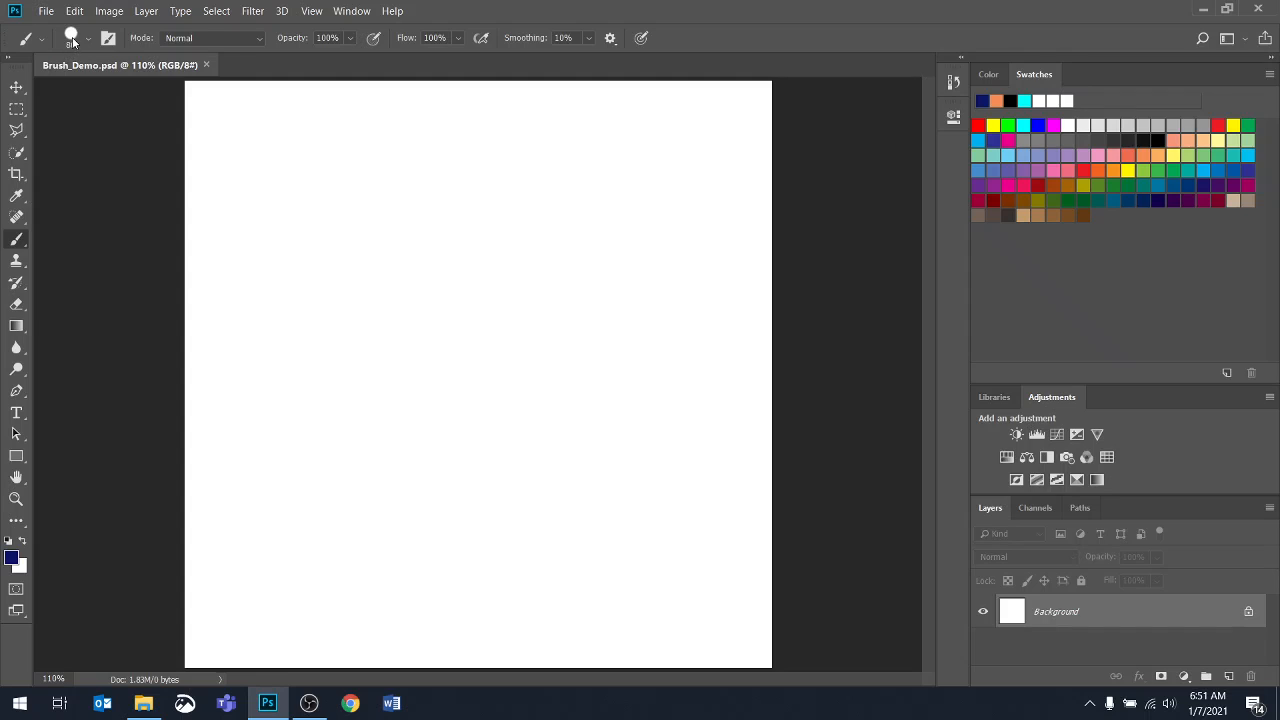
Flatten the brush tip into a narrow ellipse slanting up to the right and paint a long calligraphic stroke across the canvas.
left_click(72, 41)
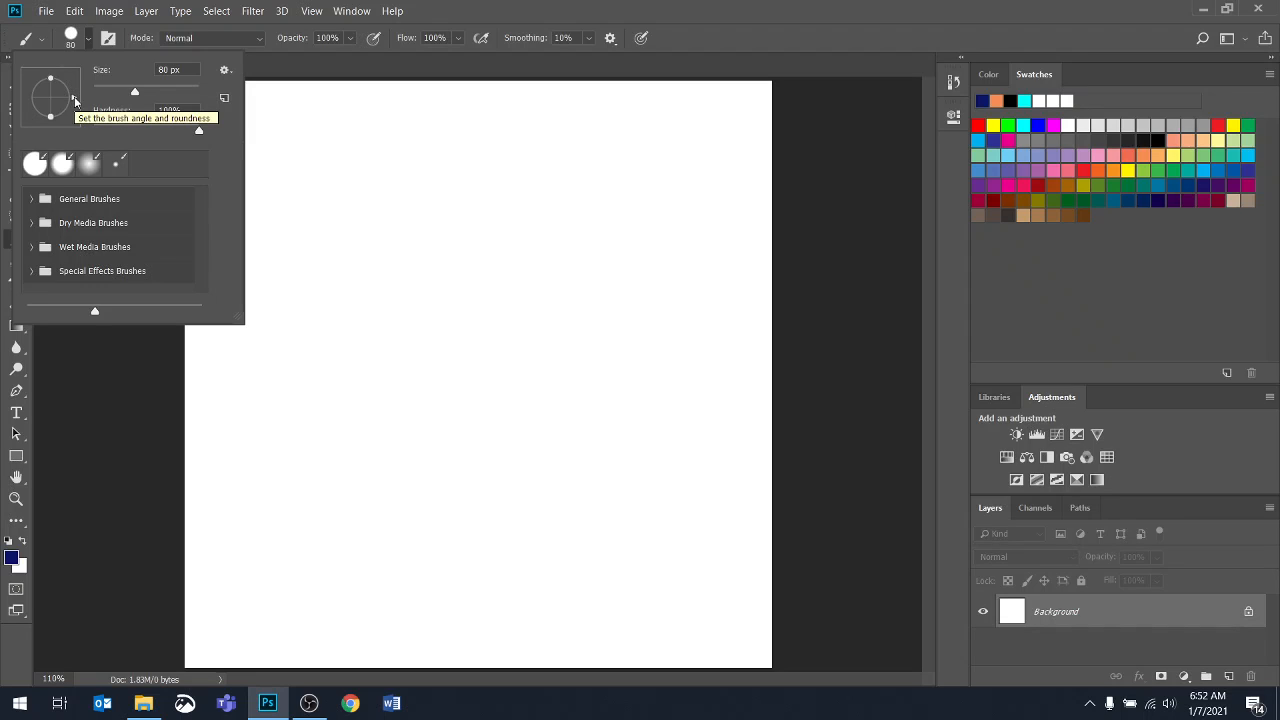
mouse_move(74, 101)
left_mouse_down()
mouse_move(72, 83)
mouse_move(50, 104)
left_mouse_up()
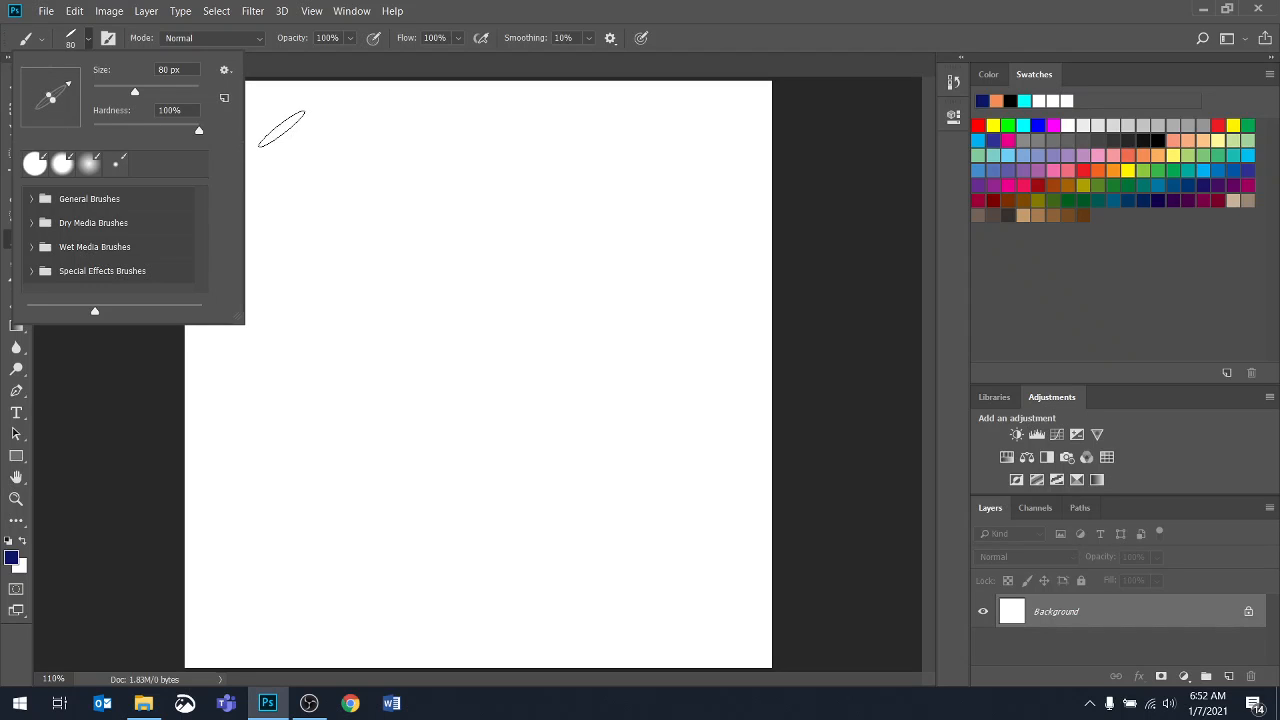
mouse_move(286, 129)
left_mouse_down()
mouse_move(339, 172)
mouse_move(443, 202)
mouse_move(509, 242)
mouse_move(572, 244)
mouse_move(532, 351)
mouse_move(585, 424)
mouse_move(339, 362)
mouse_move(321, 473)
mouse_move(401, 528)
mouse_move(528, 516)
left_mouse_up()
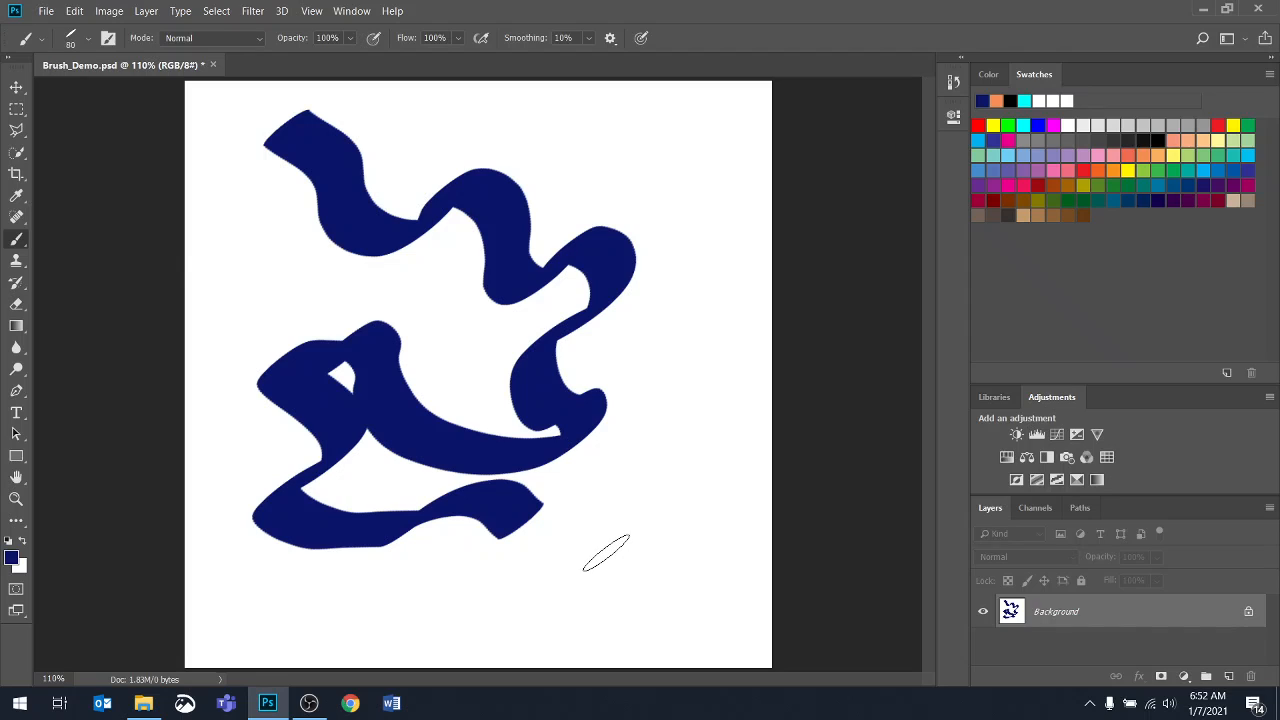
Rotate the elliptical brush tip to slant down to the right and paint another winding stroke over the first.
left_click(71, 40)
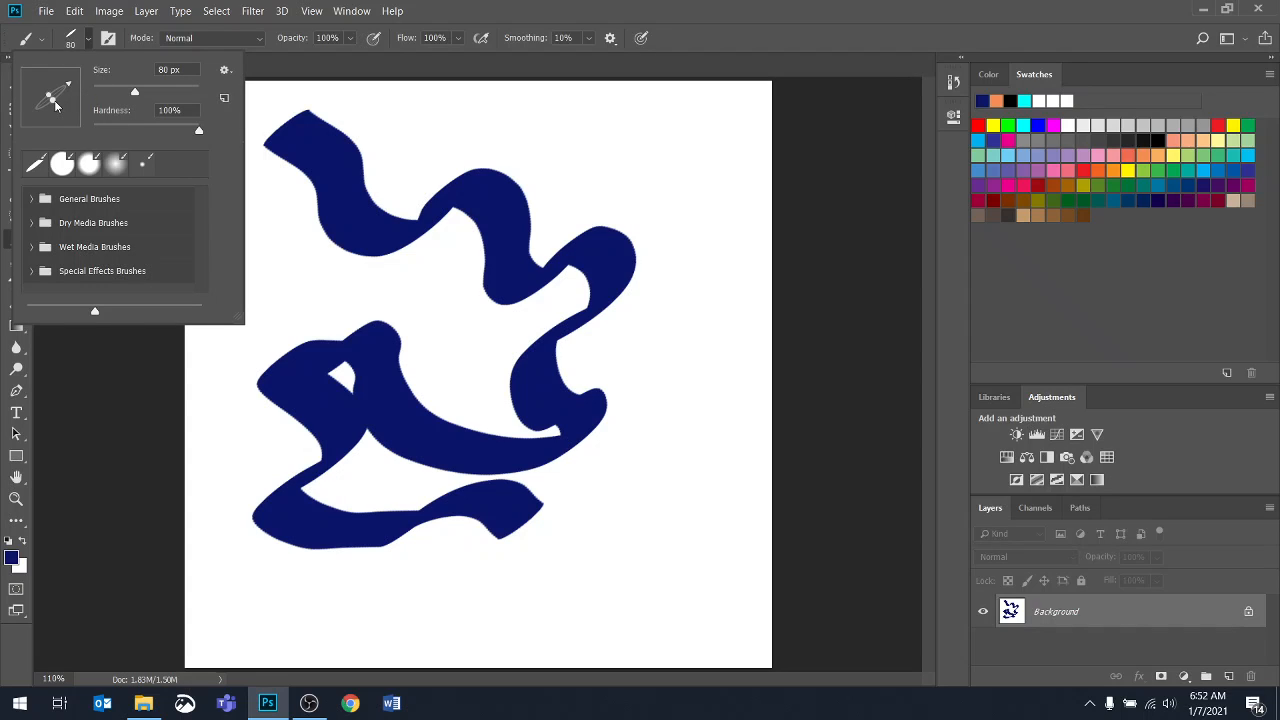
mouse_move(52, 101)
left_mouse_down()
mouse_move(58, 114)
mouse_move(53, 104)
left_mouse_up()
left_click_drag(66, 89, 66, 106)
mouse_move(412, 137)
left_mouse_down()
mouse_move(499, 213)
mouse_move(501, 455)
mouse_move(668, 597)
left_mouse_up()
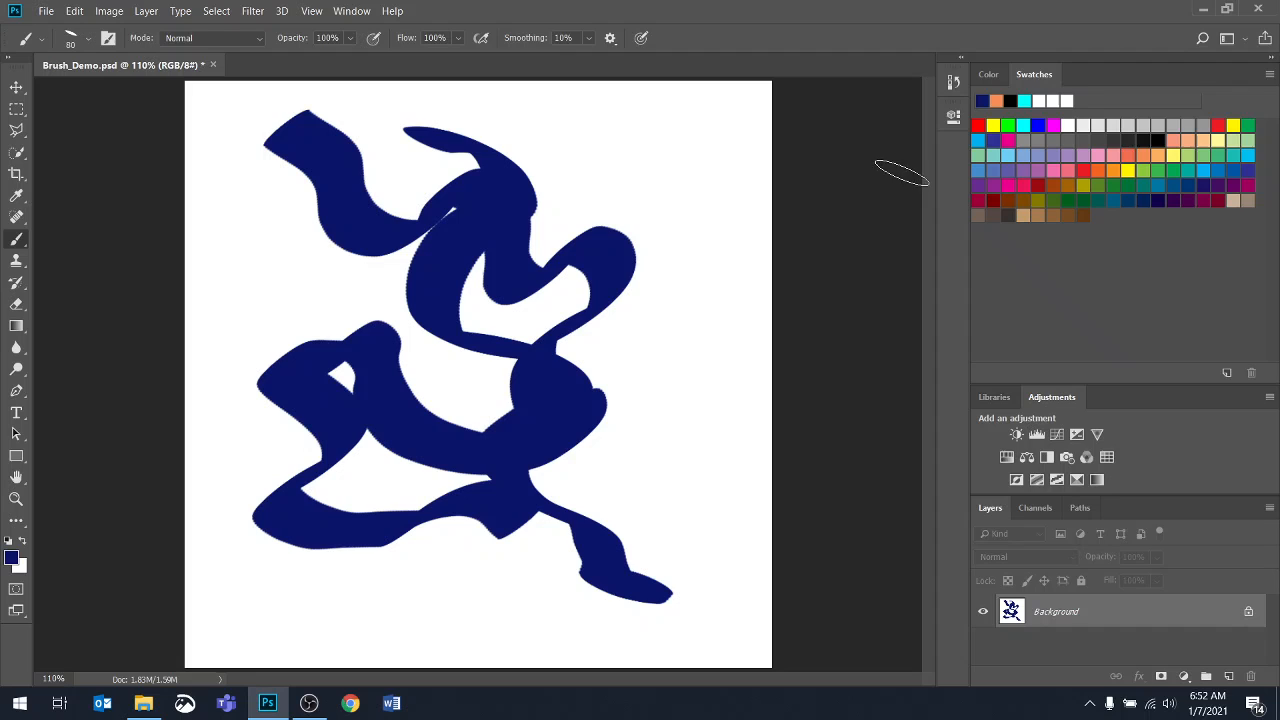
Choose an orange-red swatch as the foreground color and paint a winding stroke over the blue shapes.
left_click(1125, 156)
mouse_move(620, 140)
left_mouse_down()
mouse_move(516, 239)
mouse_move(563, 368)
mouse_move(471, 506)
mouse_move(505, 524)
left_mouse_up()
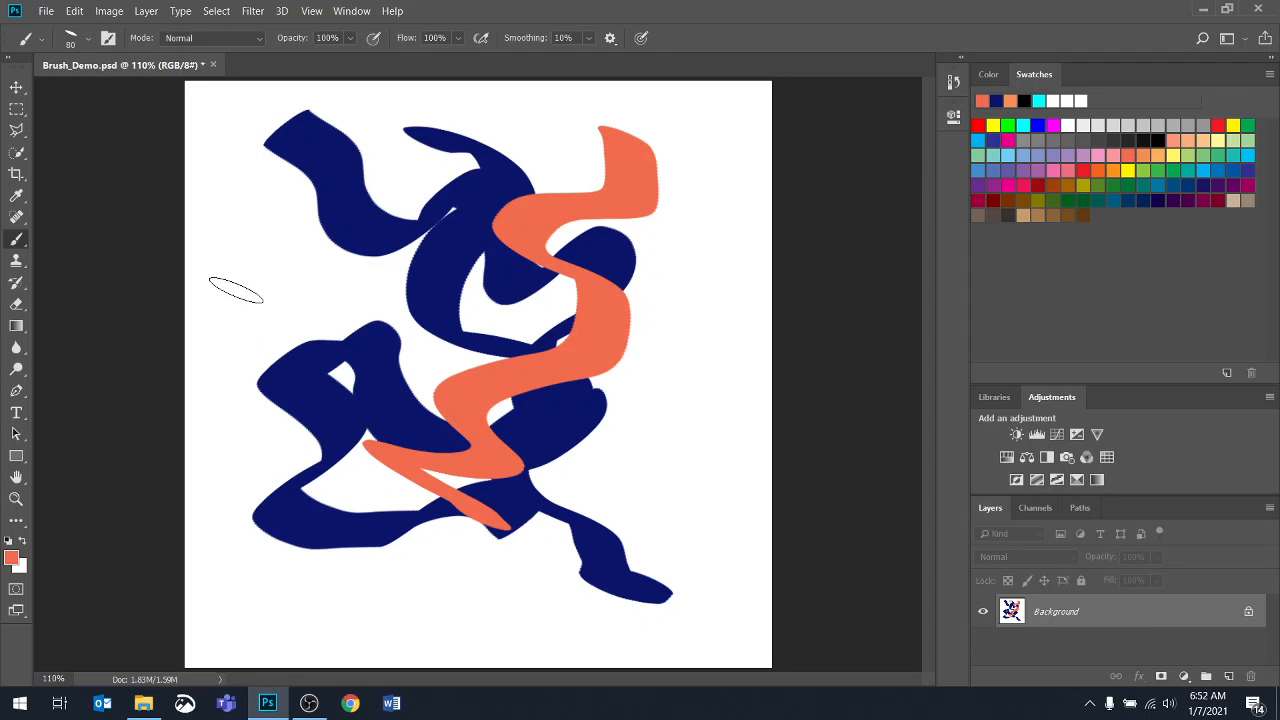
Shrink the brush to 30 px, paint a thinner stroke from the upper left across the canvas, and revert the document.
key("bracketleft")
key("bracketleft")
key("bracketleft")
key("bracketleft")
key("bracketleft")
key("bracketleft")
mouse_move(222, 197)
left_mouse_down()
mouse_move(218, 312)
mouse_move(428, 430)
mouse_move(580, 455)
left_mouse_up()
key("F12")
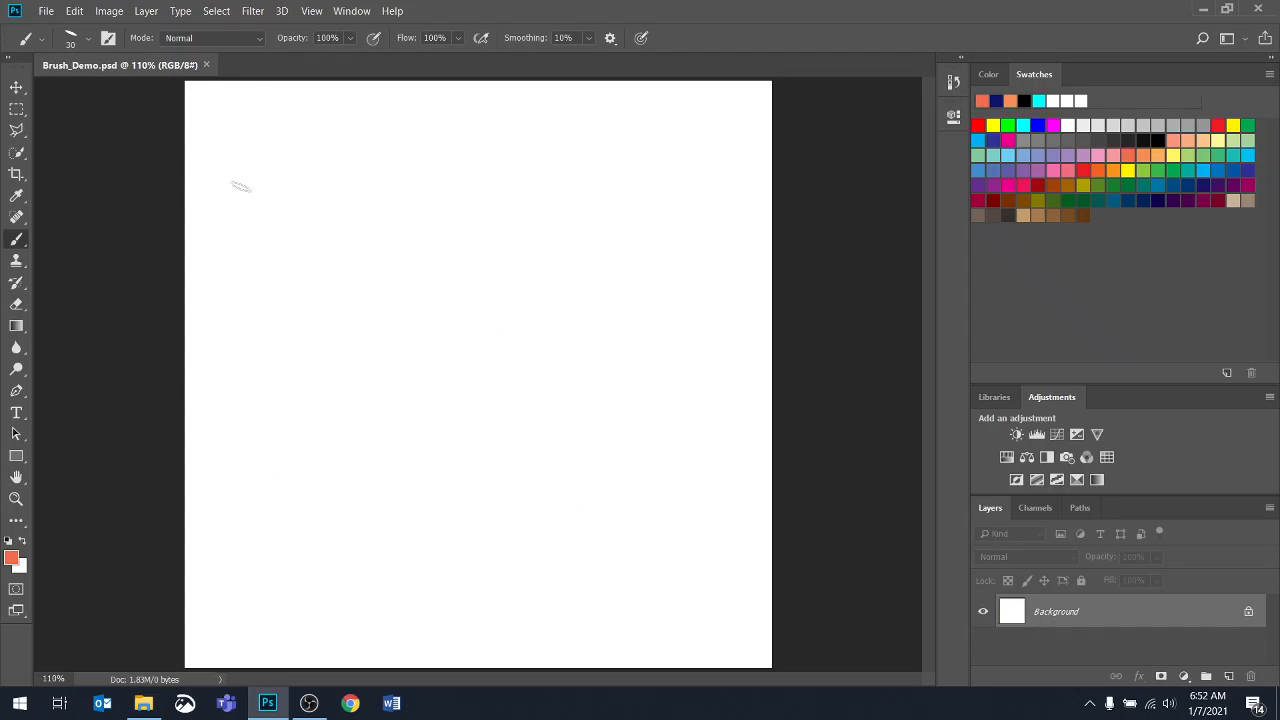
Reset the Brush tool to its default settings.
right_click(24, 40)
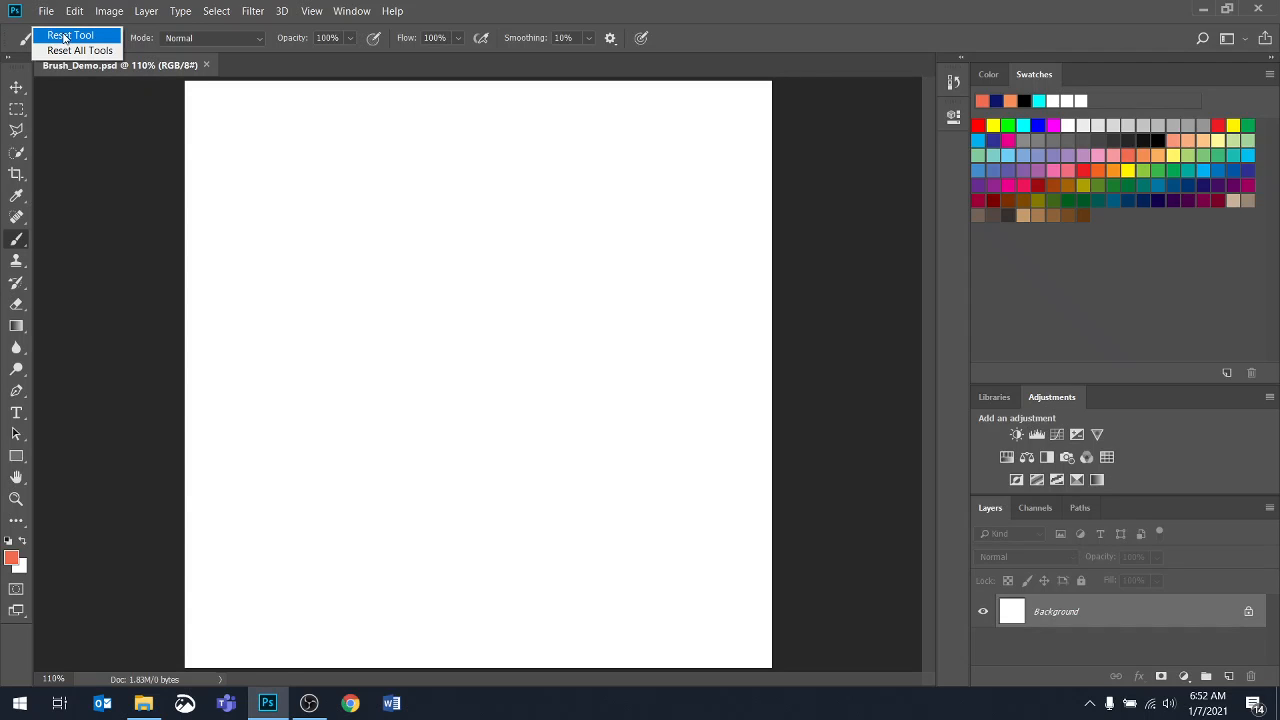
left_click(65, 37)
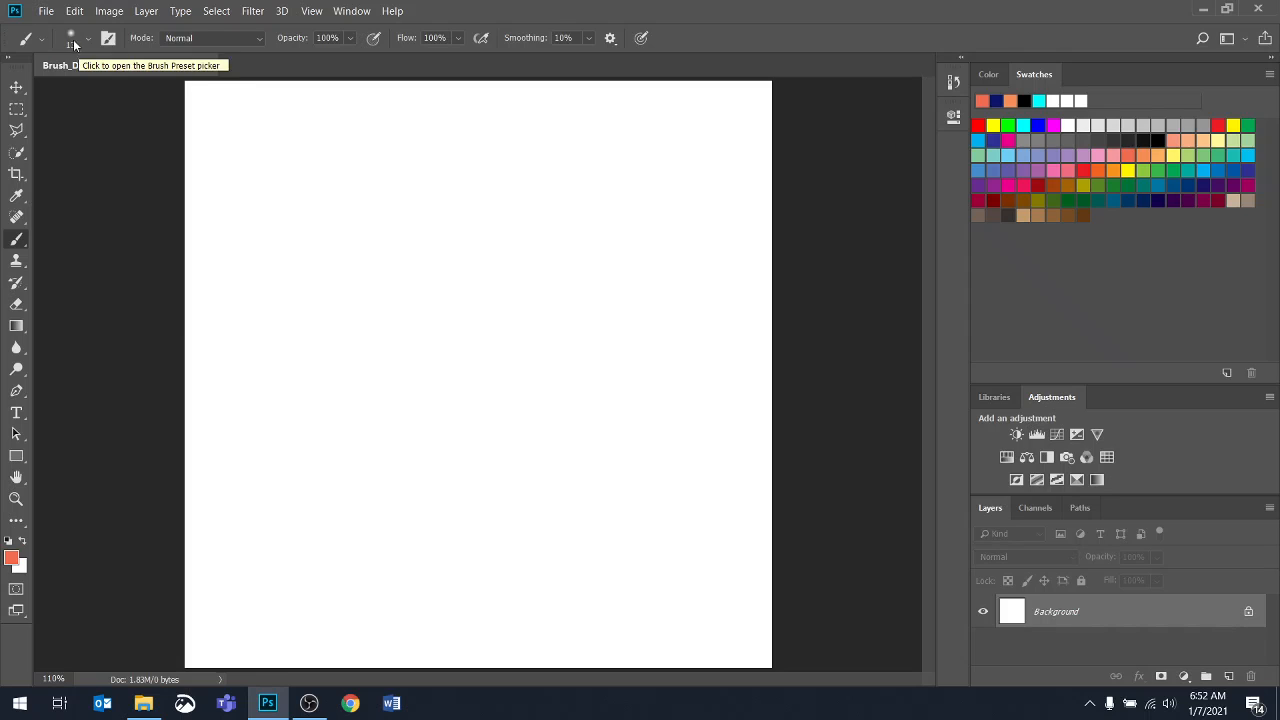
Examine the brush picker's preset options and browse the General Brushes group.
left_click(73, 39)
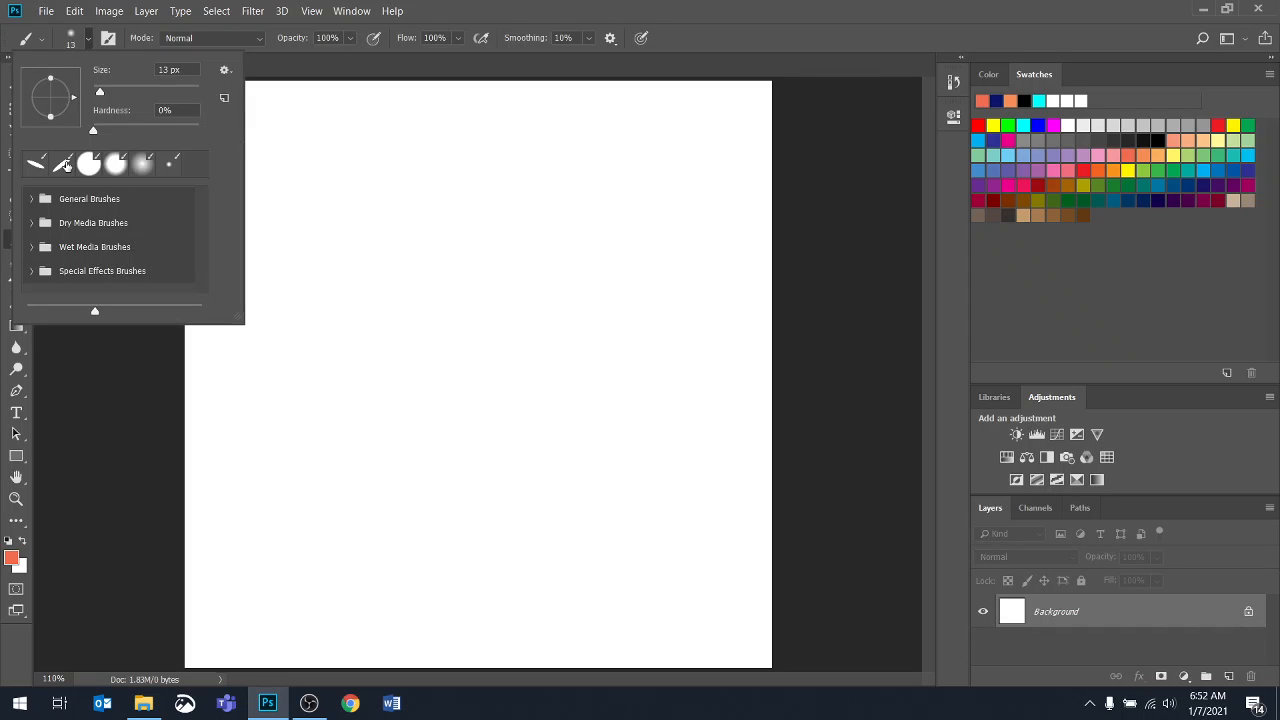
left_click(225, 72)
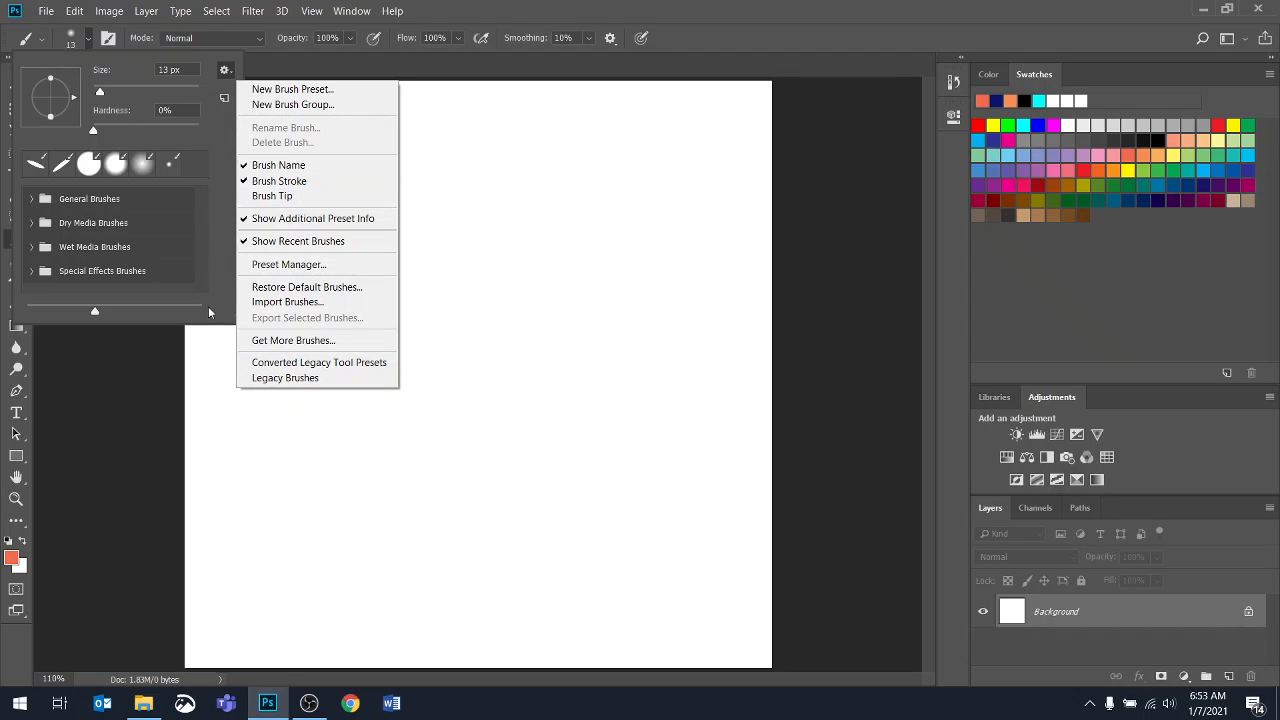
left_click(202, 200)
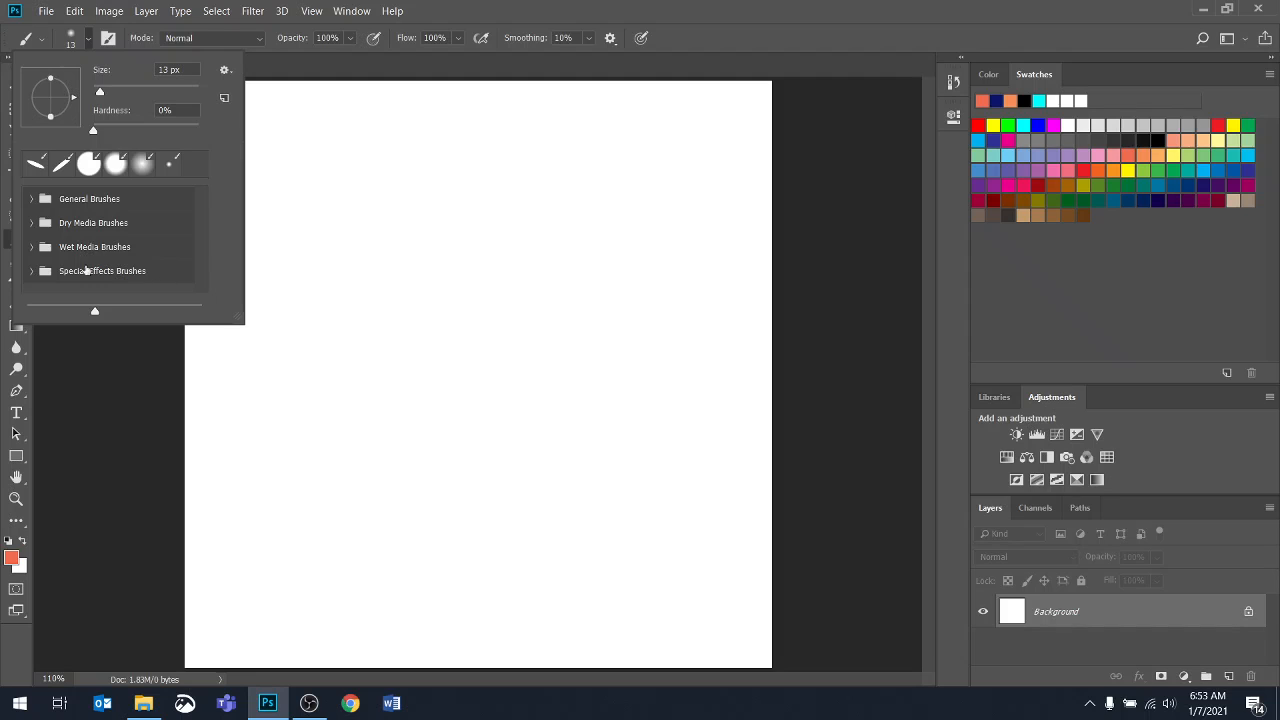
left_click(31, 199)
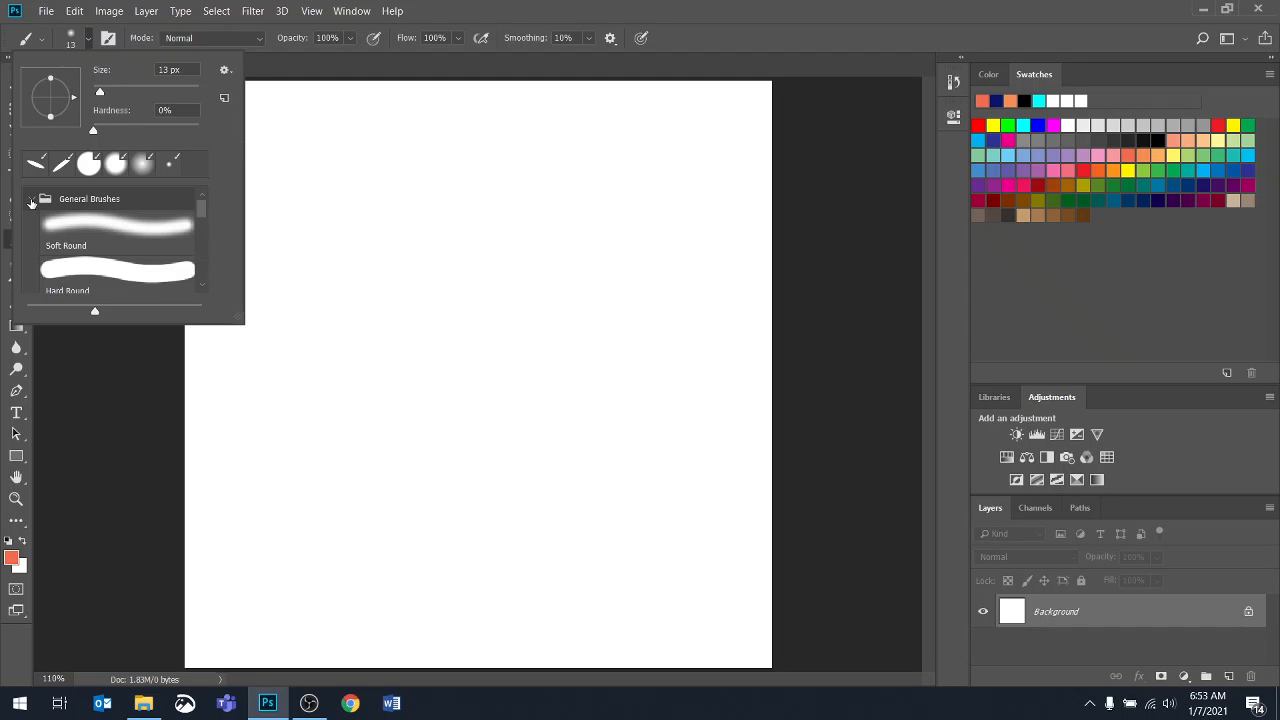
mouse_move(197, 210)
left_mouse_down()
mouse_move(199, 267)
mouse_move(199, 196)
left_mouse_up()
left_click(31, 199)
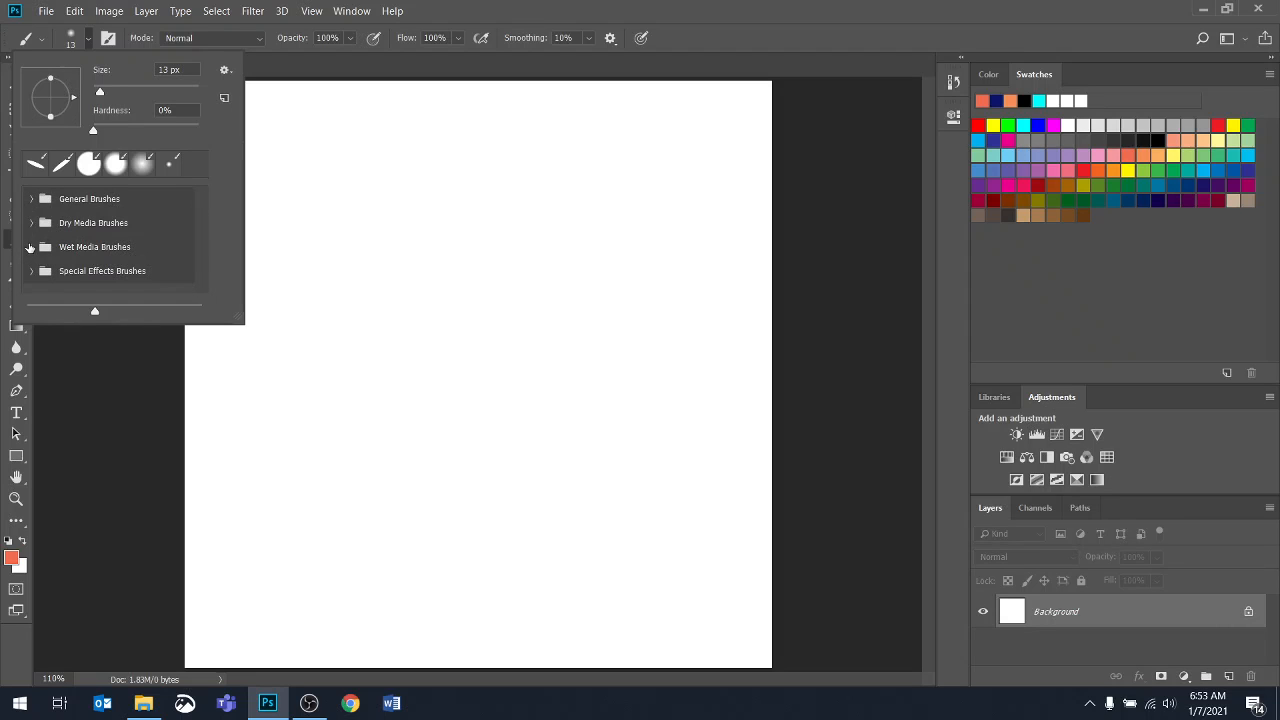
Choose the KYLE Bonus Chunky Charcoal preset from Dry Media Brushes and paint a large winding stroke on the canvas.
left_click(31, 223)
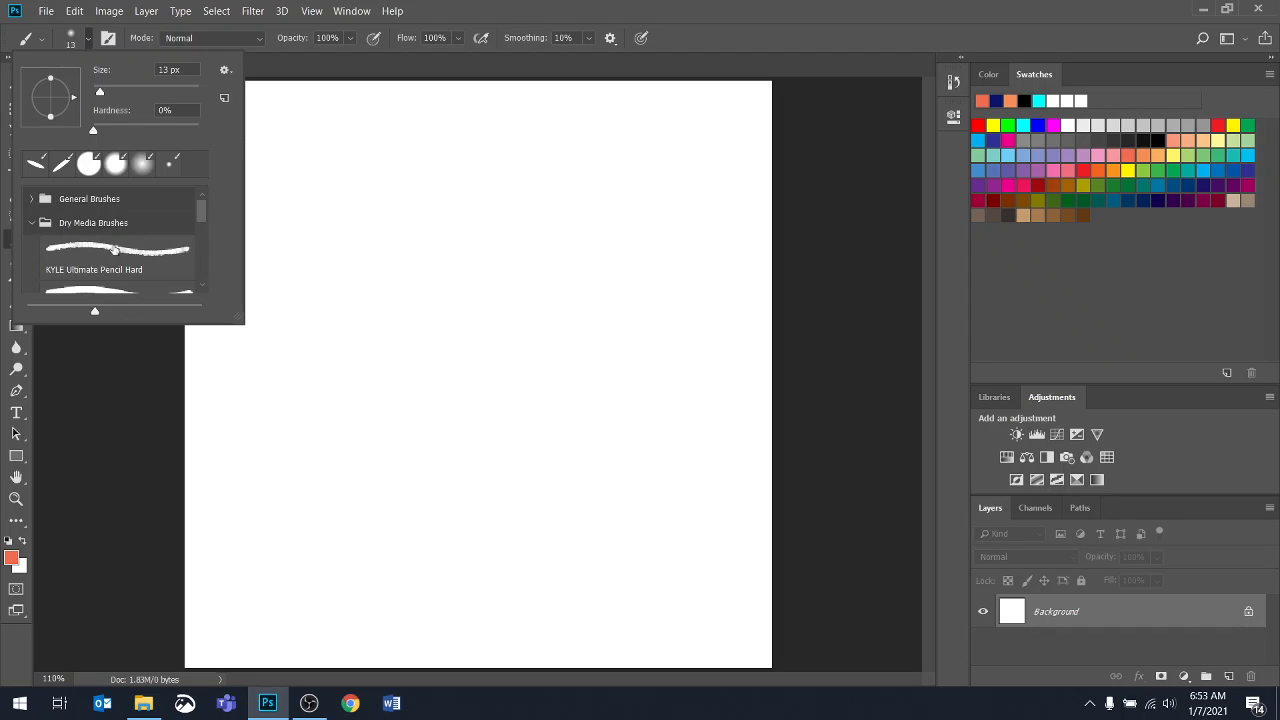
left_click_drag(199, 214, 200, 245)
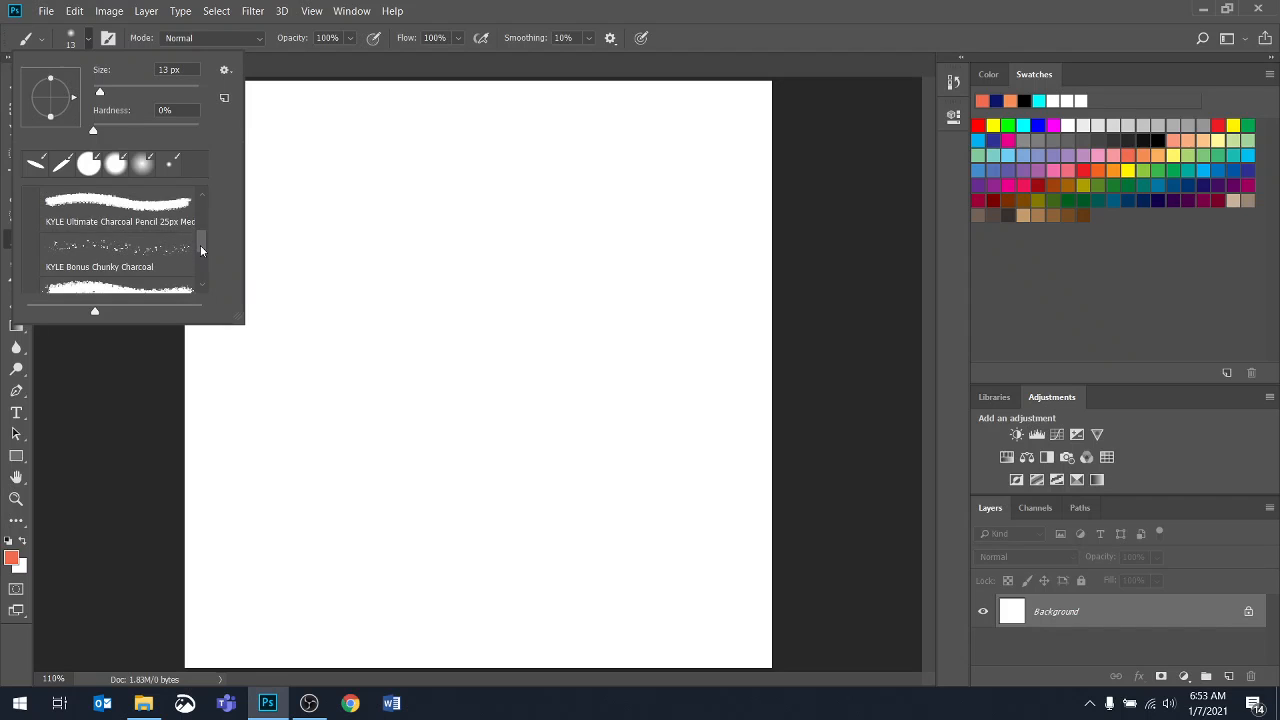
left_click(128, 252)
mouse_move(295, 162)
left_mouse_down()
mouse_move(416, 210)
mouse_move(487, 264)
mouse_move(556, 455)
mouse_move(455, 532)
mouse_move(307, 412)
mouse_move(461, 313)
mouse_move(586, 200)
left_mouse_up()
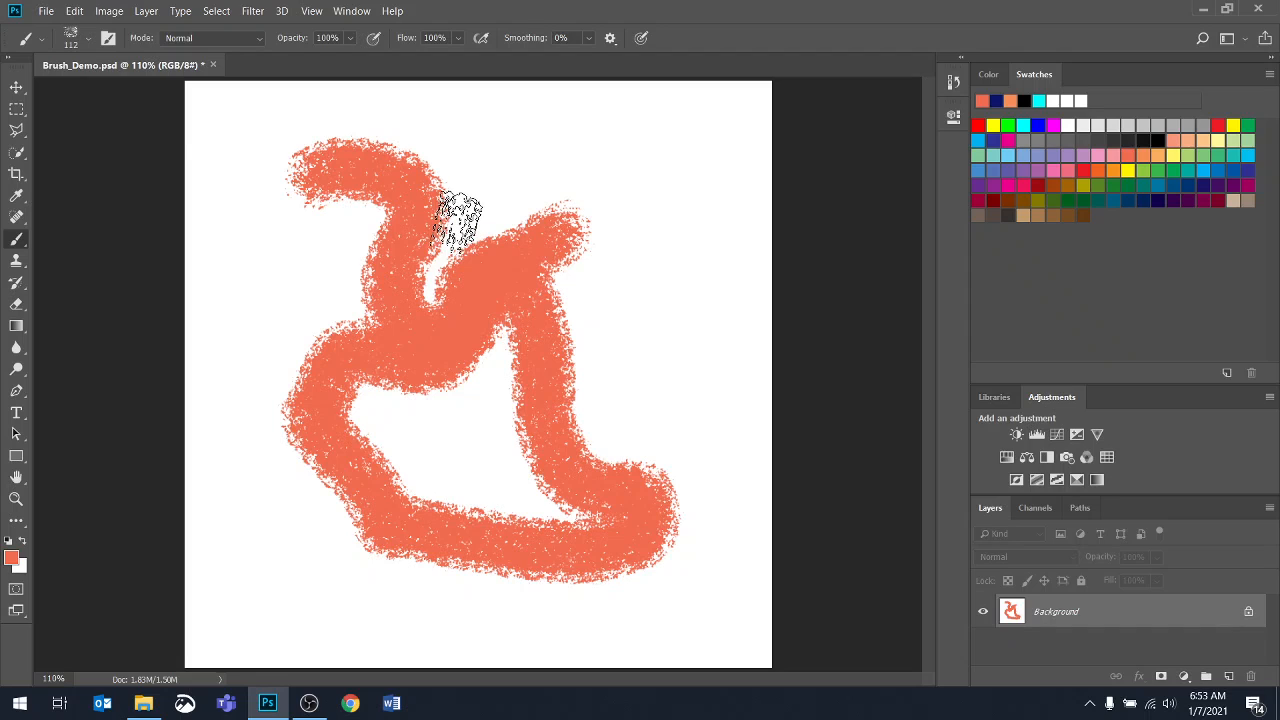
Flatten and tilt the charcoal brush tip and paint a wavy stroke down the canvas beside the first one.
left_click(71, 36)
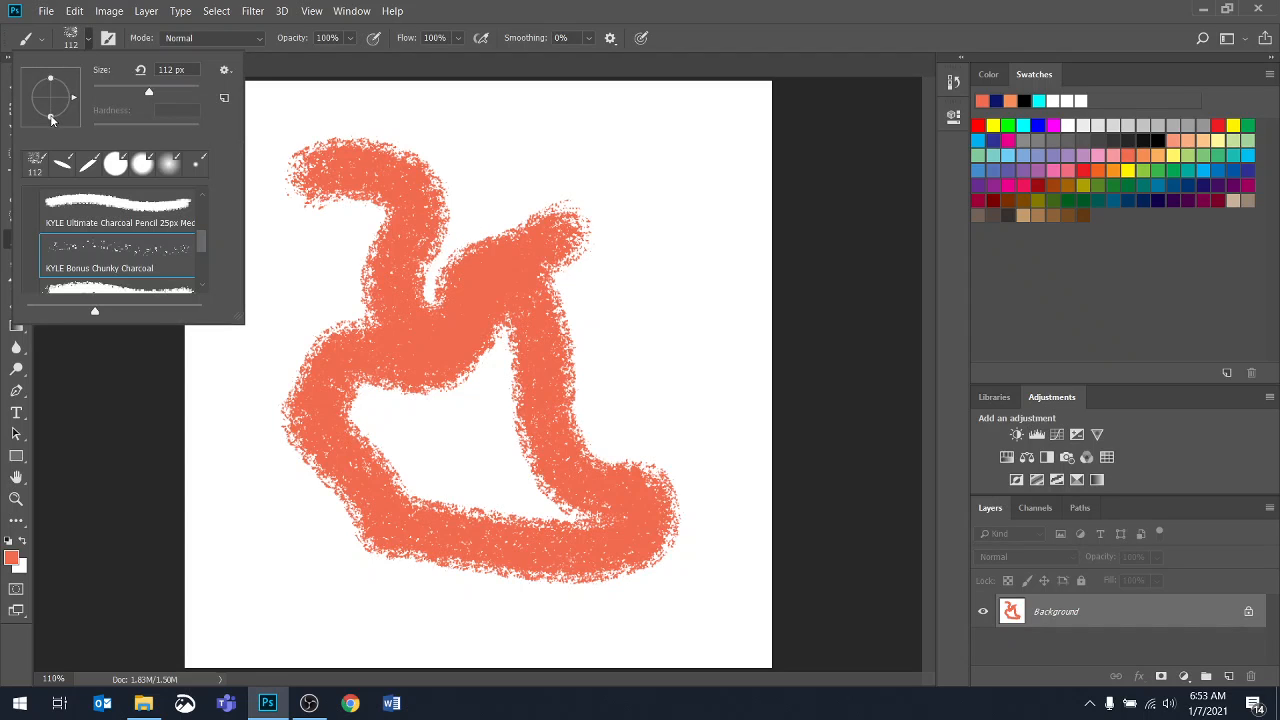
left_click_drag(74, 97, 81, 87)
left_click(559, 122)
mouse_move(605, 122)
left_mouse_down()
mouse_move(658, 227)
mouse_move(658, 345)
mouse_move(745, 518)
left_mouse_up()
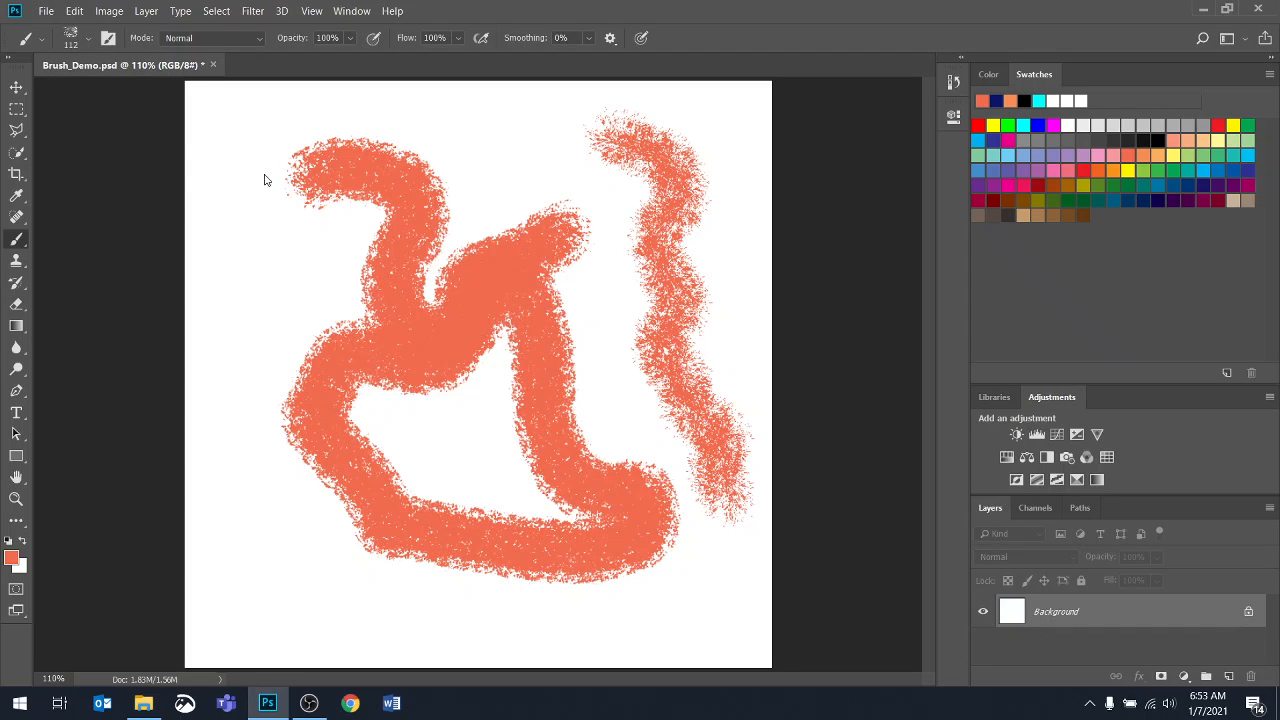
Revert the document to the blank canvas and reset the Brush tool to its defaults.
key("F12")
right_click(28, 41)
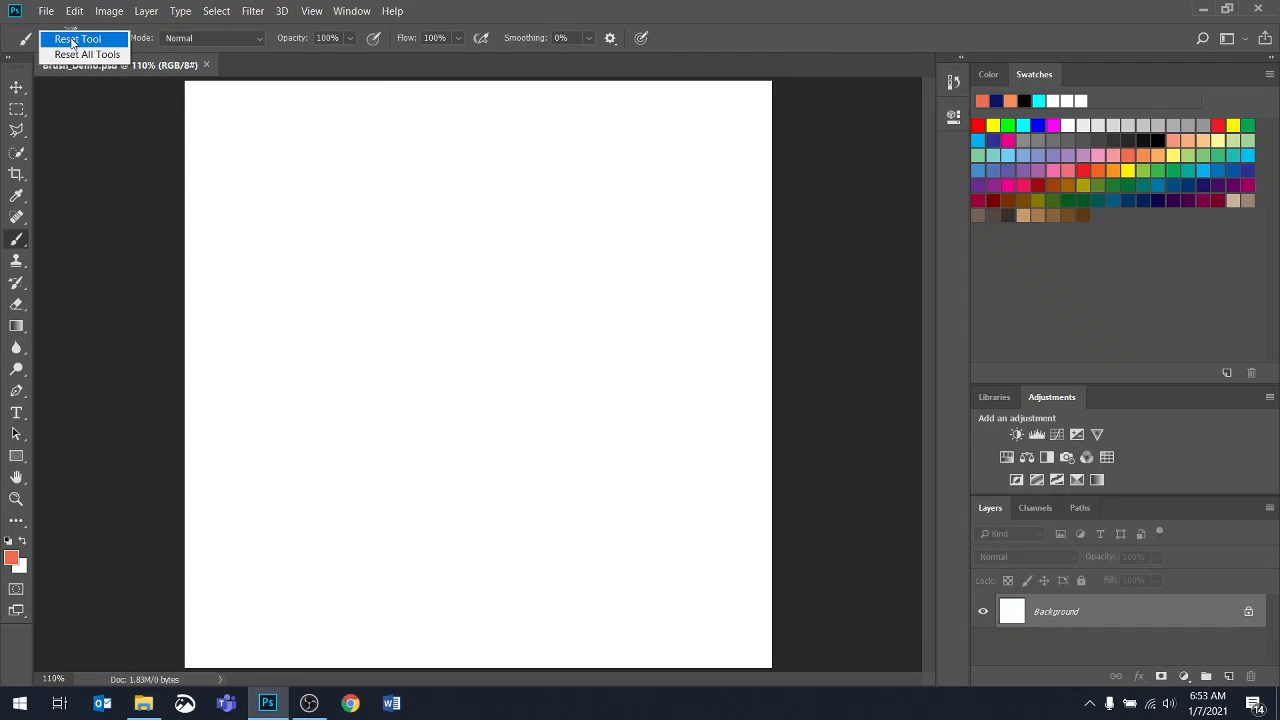
left_click(77, 39)
Browse the Dry Media Brushes presets in the brush picker.
left_click(87, 40)
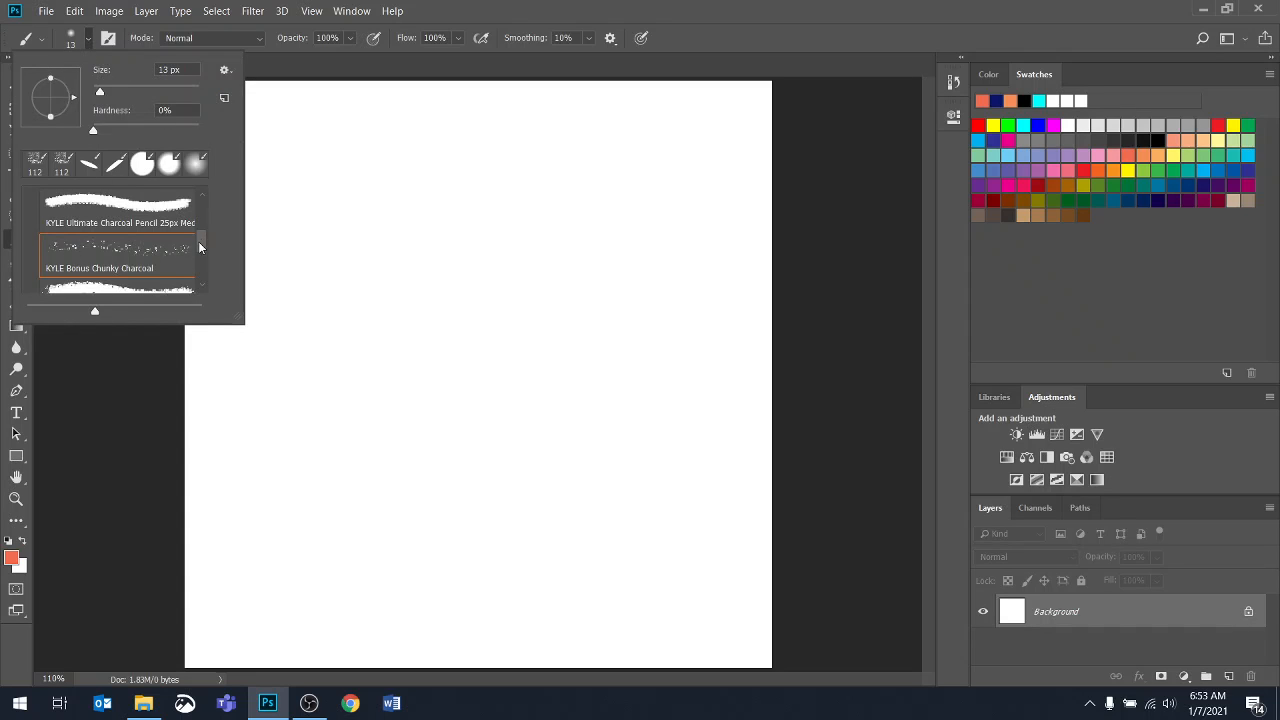
scroll(203, 245, "down", 5)
scroll(198, 289, "up", 5)
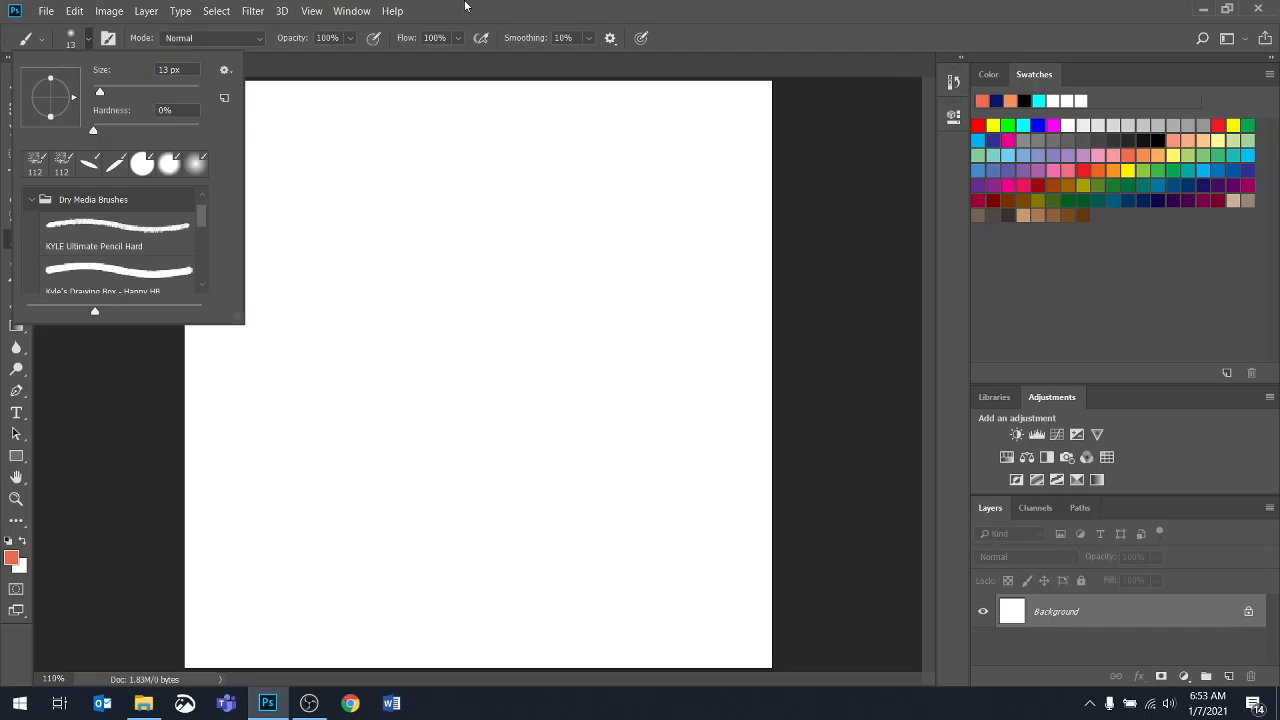
left_click(465, 6)
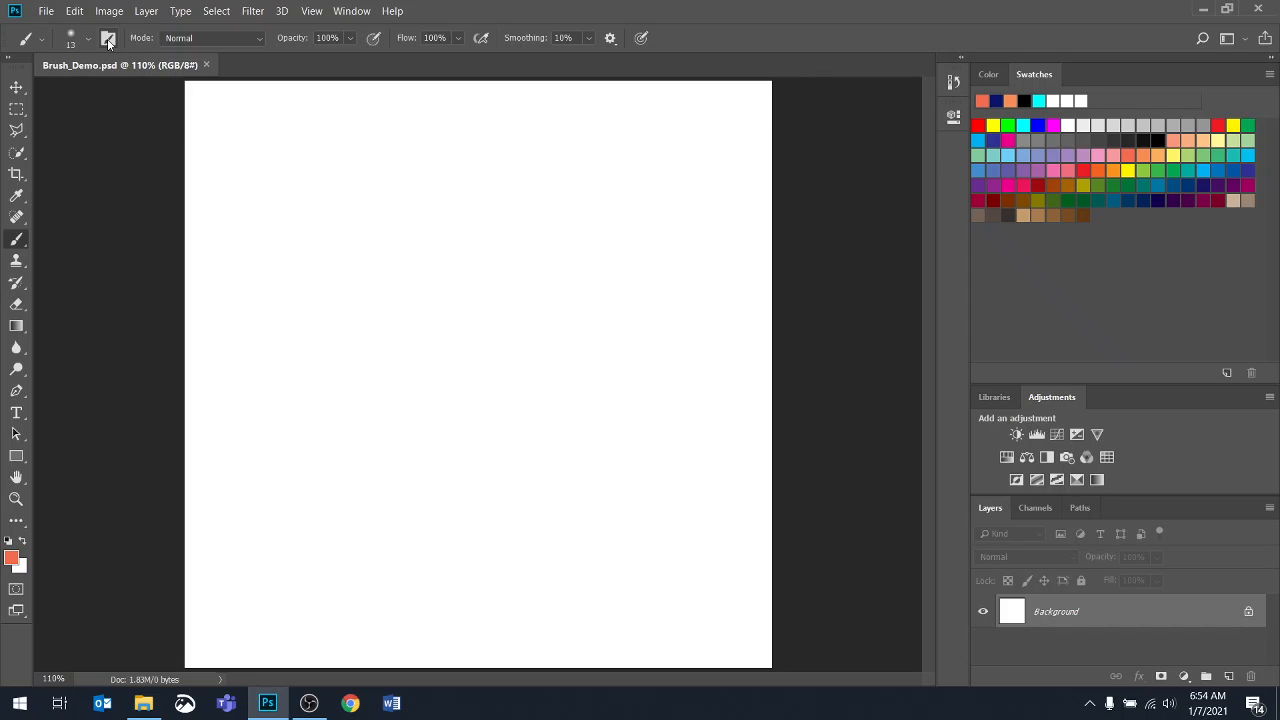
Open the detailed brush settings, set the soft round tip's spacing to 186%, and paint a dotted winding stroke.
left_click(108, 39)
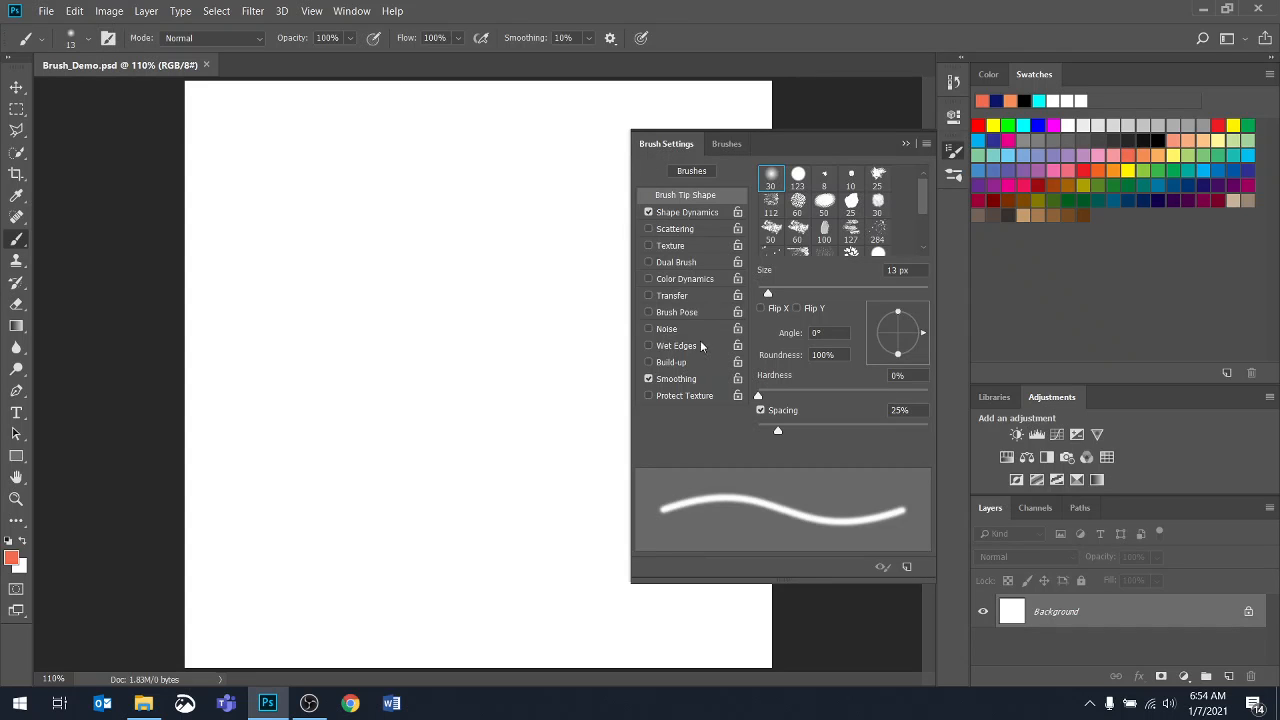
left_click(729, 143)
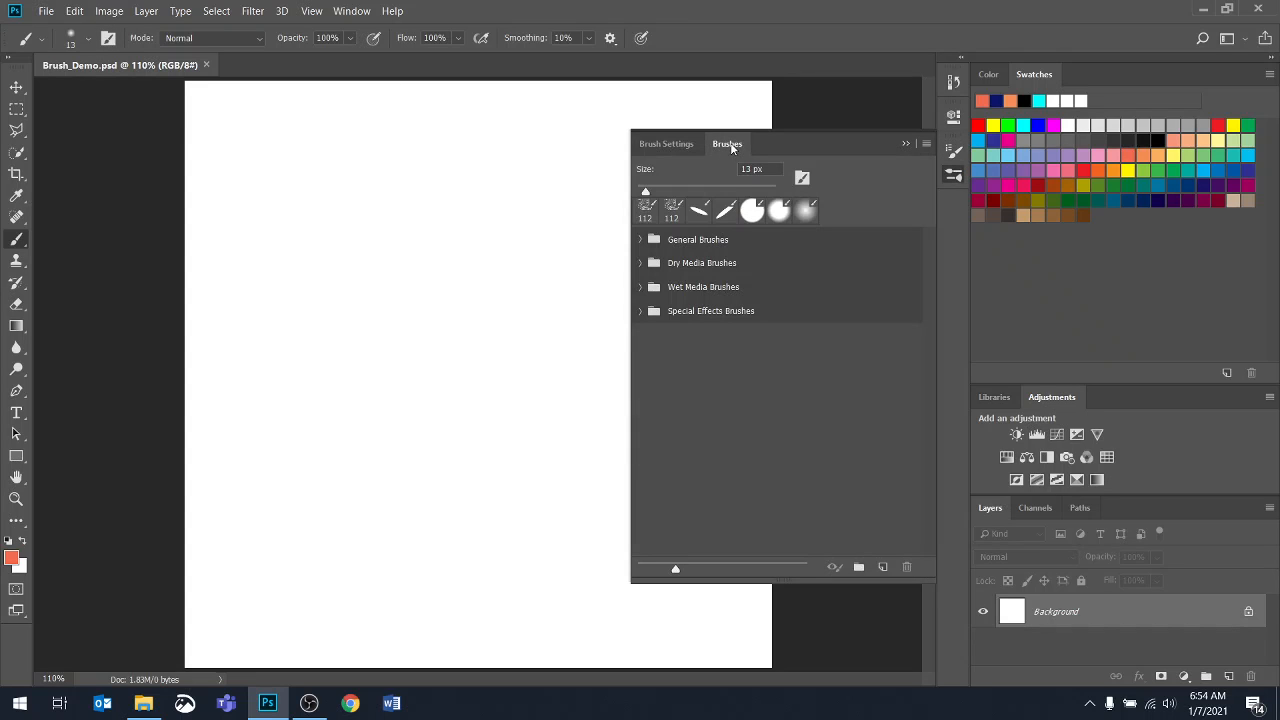
left_click(654, 143)
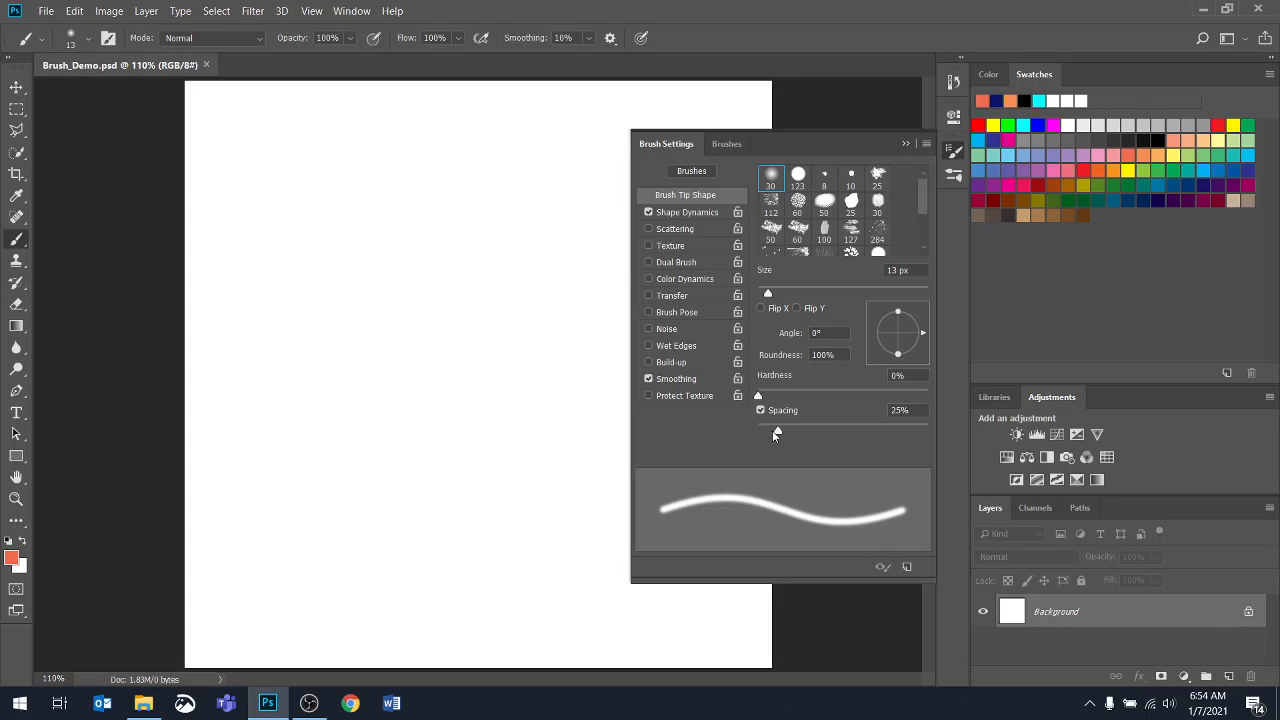
left_click_drag(779, 432, 879, 431)
left_click_drag(272, 149, 306, 187)
mouse_move(303, 232)
left_mouse_down()
mouse_move(296, 424)
mouse_move(386, 293)
mouse_move(438, 367)
mouse_move(546, 266)
left_mouse_up()
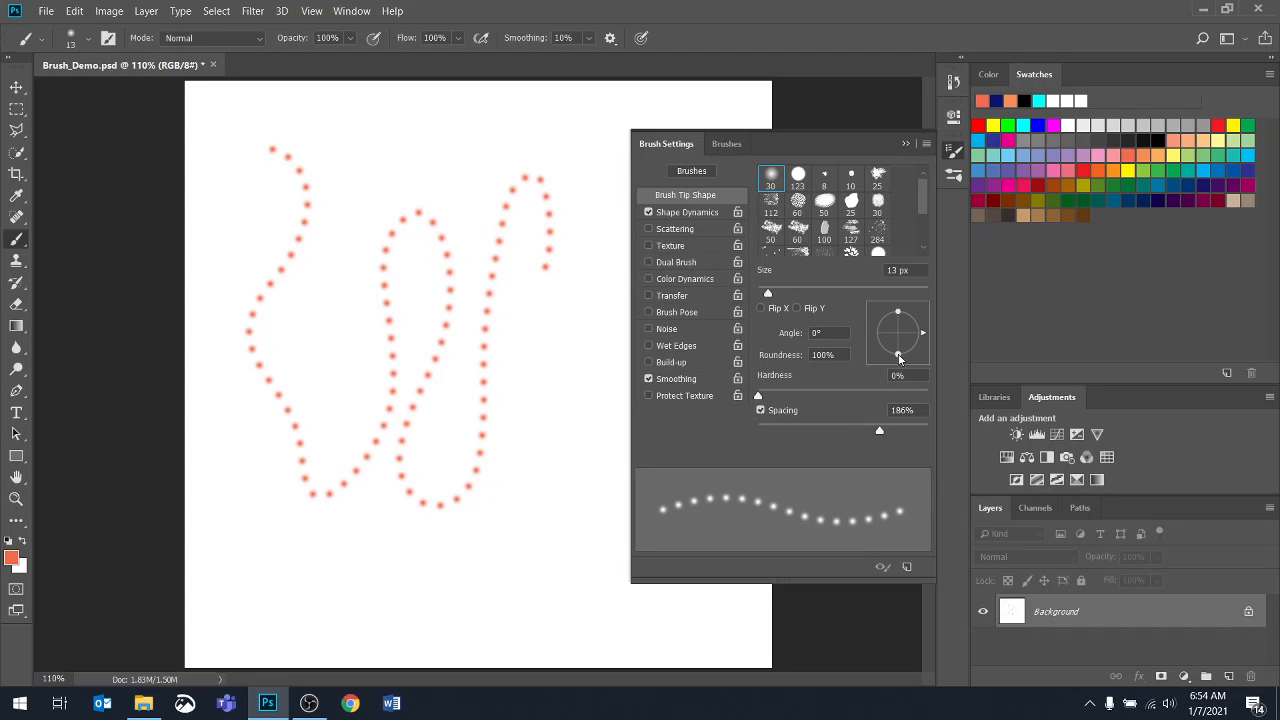
Tilt the tip to 42° with 36% roundness, and switch to the textured 60 px tip with 118% spacing.
left_click_drag(899, 357, 924, 316)
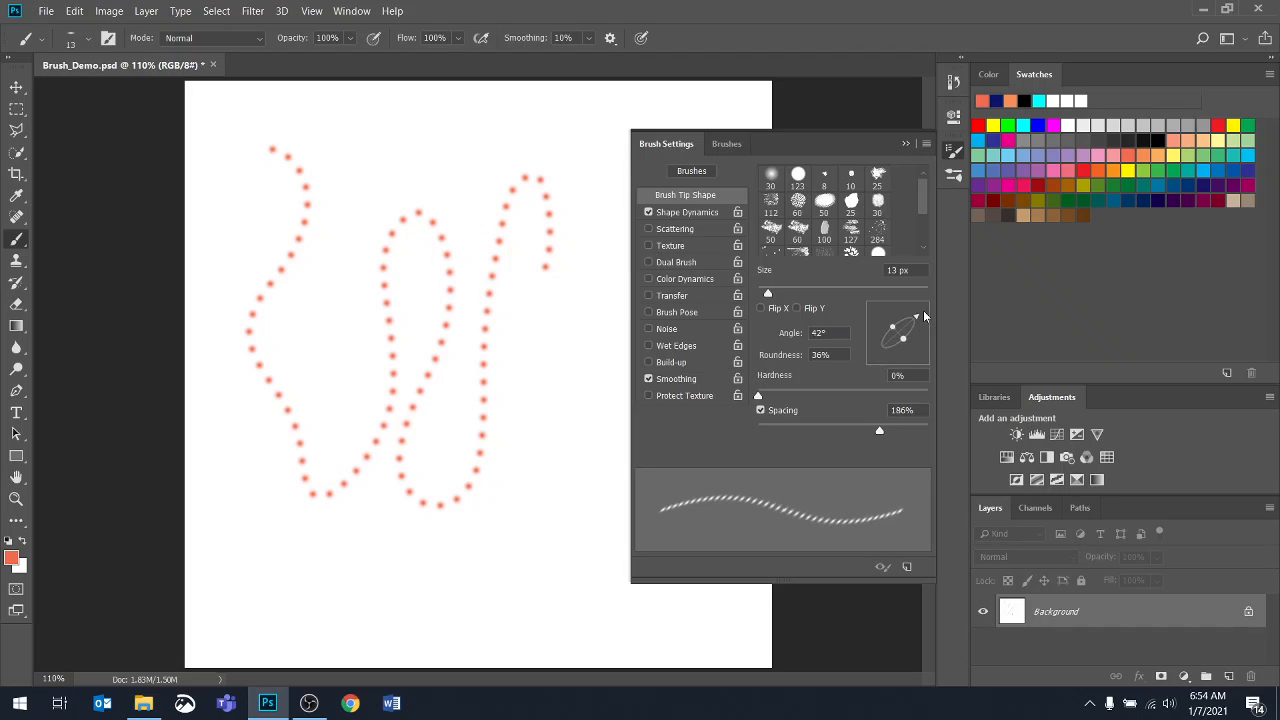
left_click(799, 204)
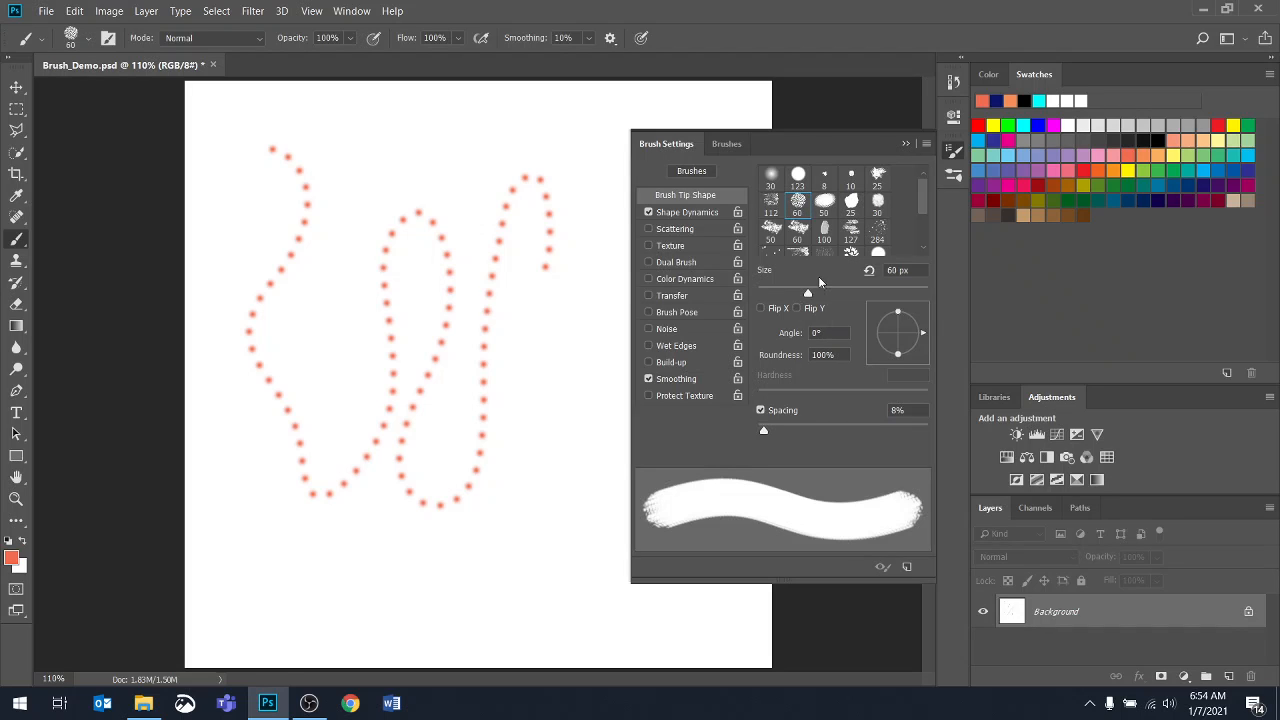
left_click_drag(765, 430, 851, 430)
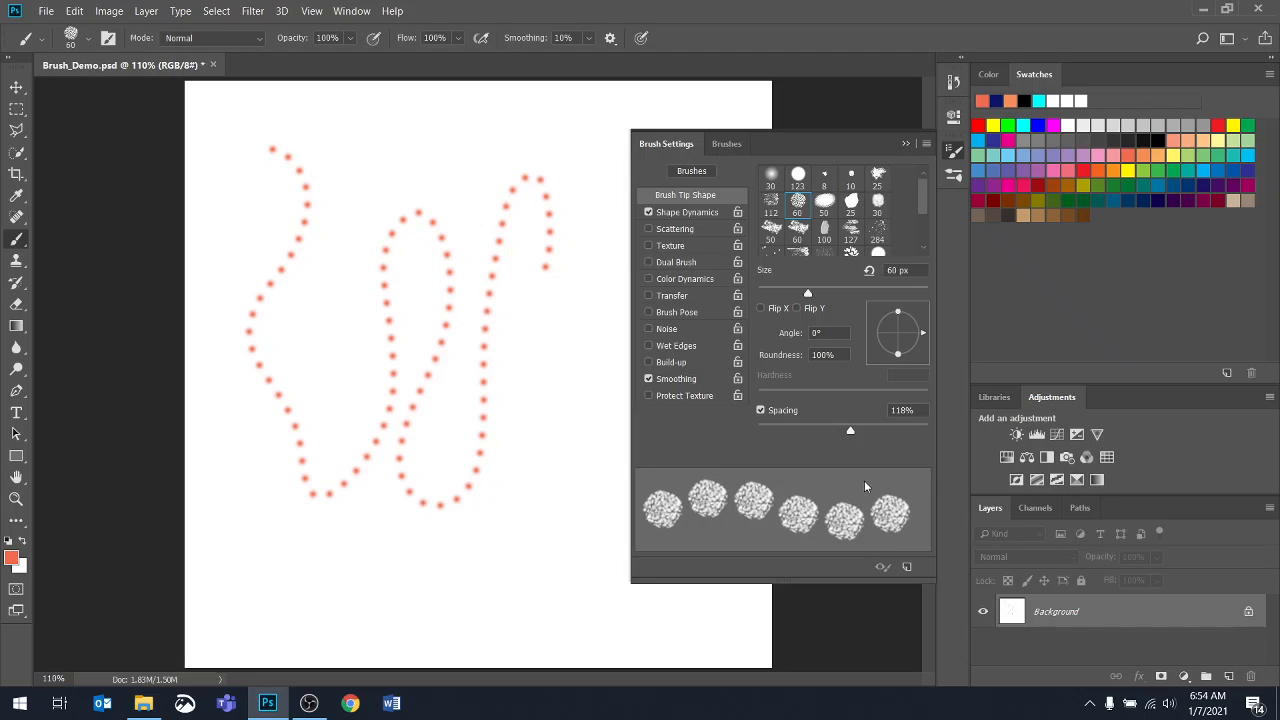
Flatten the textured tip to 21% roundness and paint winding strokes in orange-red and dark blue.
left_click_drag(898, 358, 899, 342)
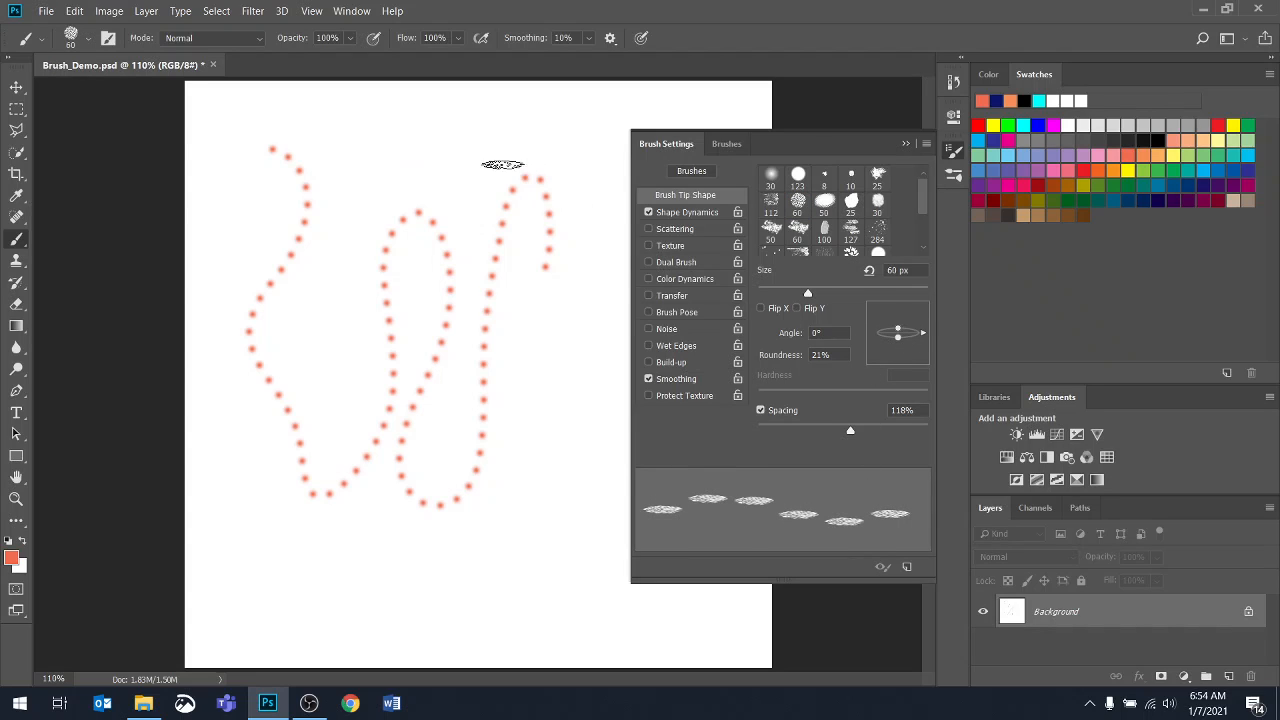
mouse_move(392, 123)
left_mouse_down()
mouse_move(394, 240)
mouse_move(457, 371)
mouse_move(598, 457)
left_mouse_up()
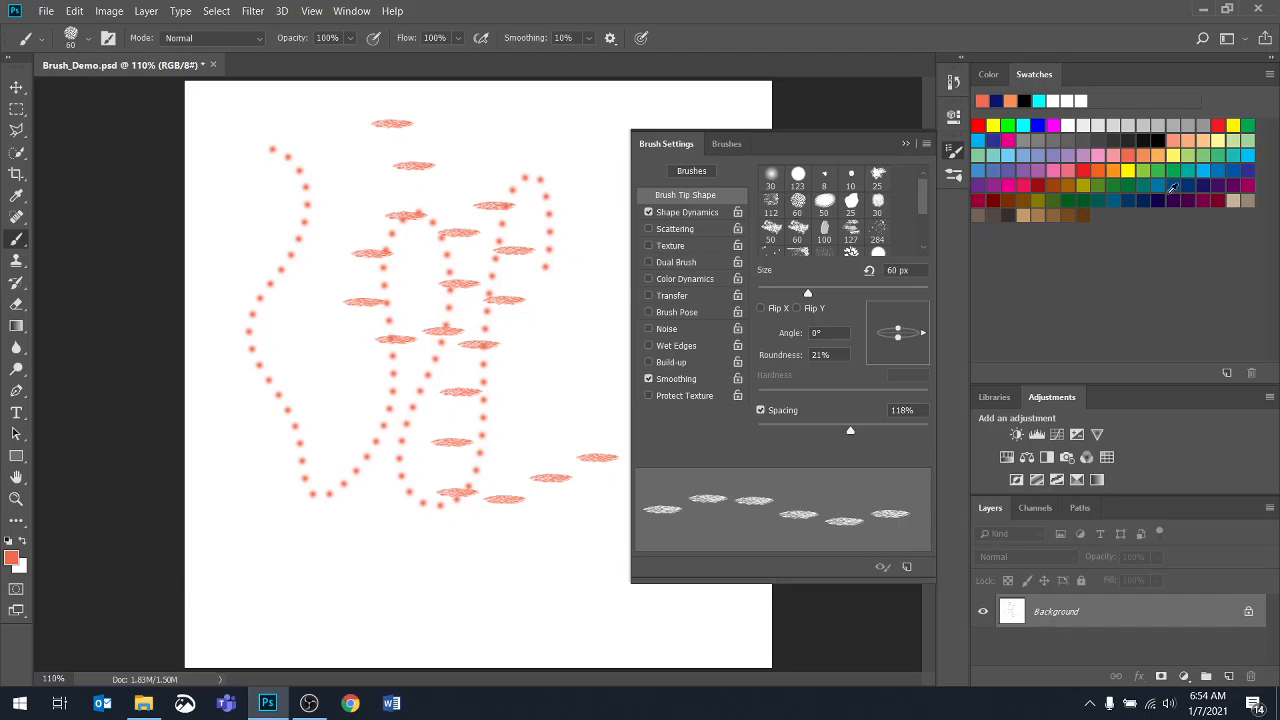
left_click(1172, 188)
mouse_move(318, 161)
left_mouse_down()
mouse_move(260, 312)
mouse_move(337, 564)
mouse_move(362, 421)
mouse_move(422, 303)
mouse_move(477, 236)
left_mouse_up()
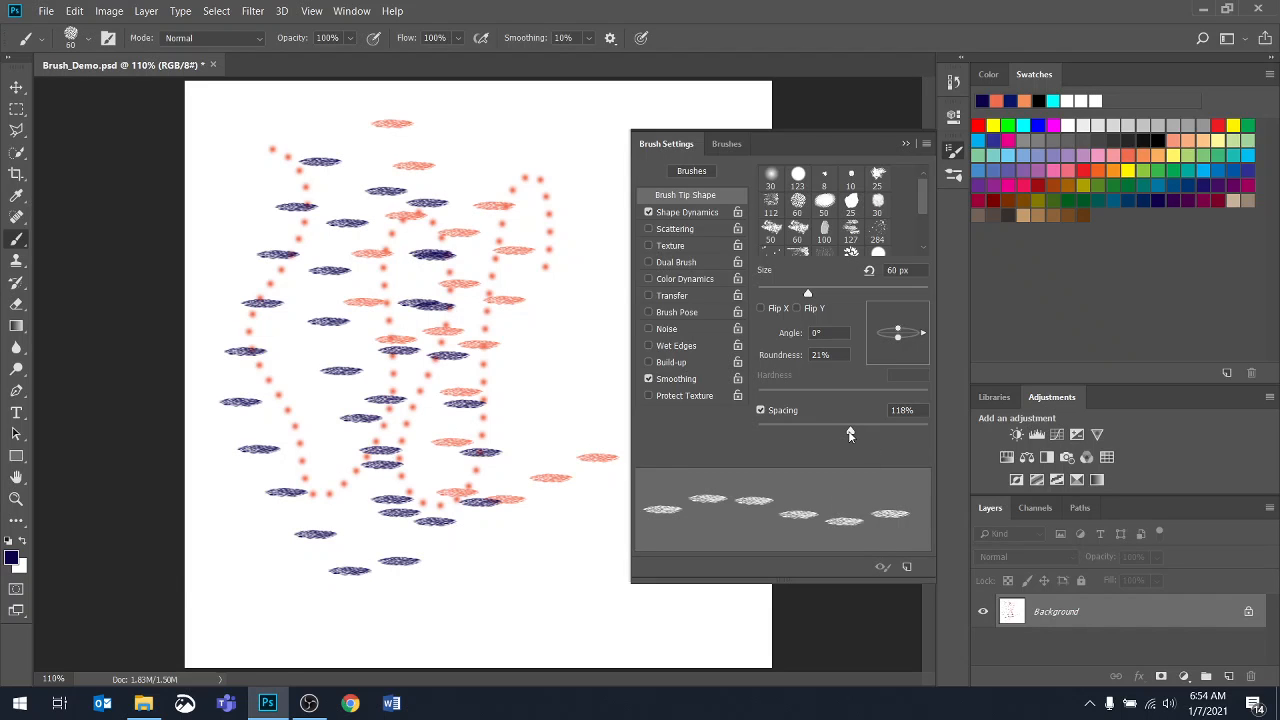
Reduce the brush spacing to 72%, paint a denser dark blue stroke, and revert the document.
left_click_drag(850, 434, 818, 434)
mouse_move(510, 175)
left_mouse_down()
mouse_move(529, 240)
mouse_move(547, 521)
mouse_move(565, 320)
mouse_move(545, 440)
left_mouse_up()
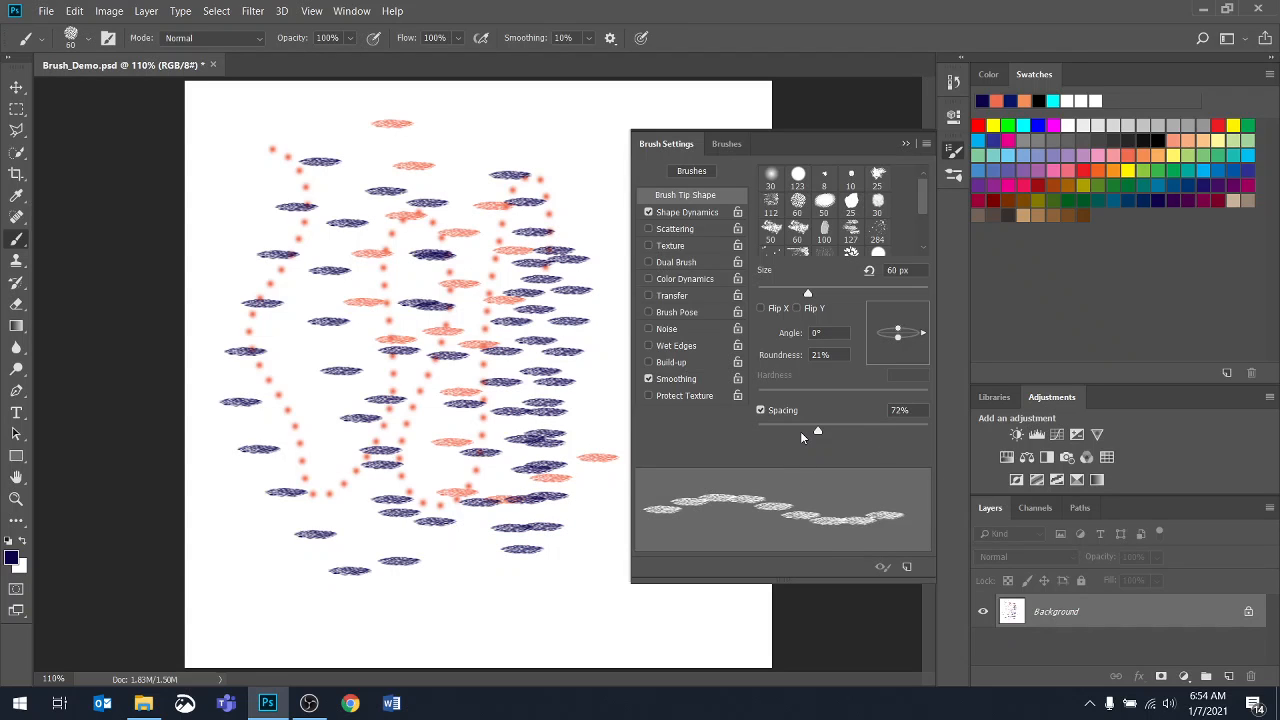
key("F12")
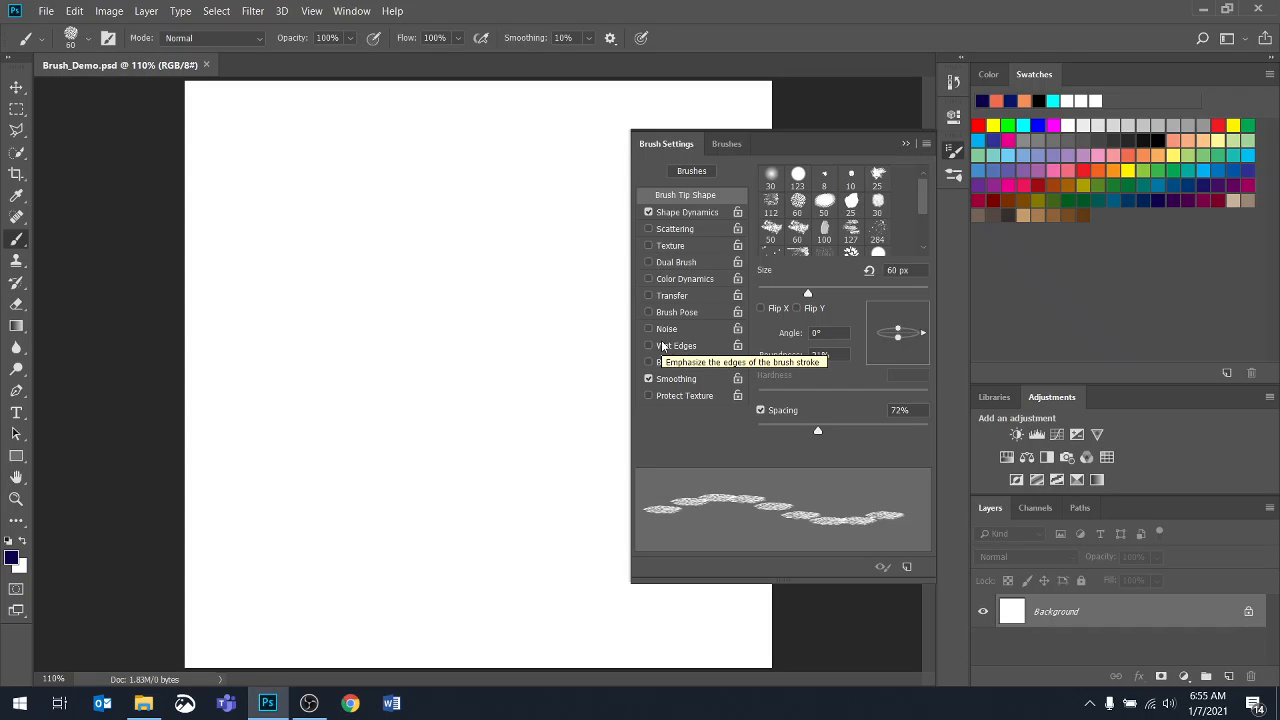
Enable Scattering for the brush with 441% scatter, a count of 5 and 27% count jitter.
left_click(648, 230)
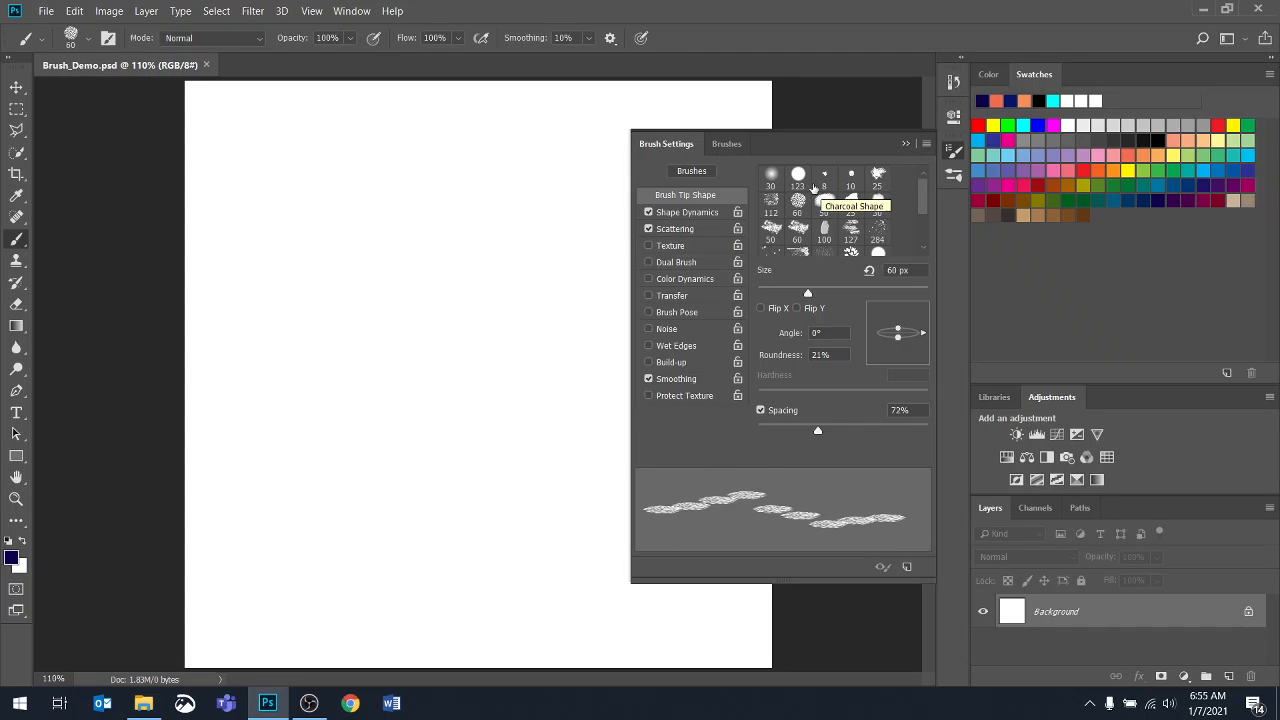
left_click(680, 233)
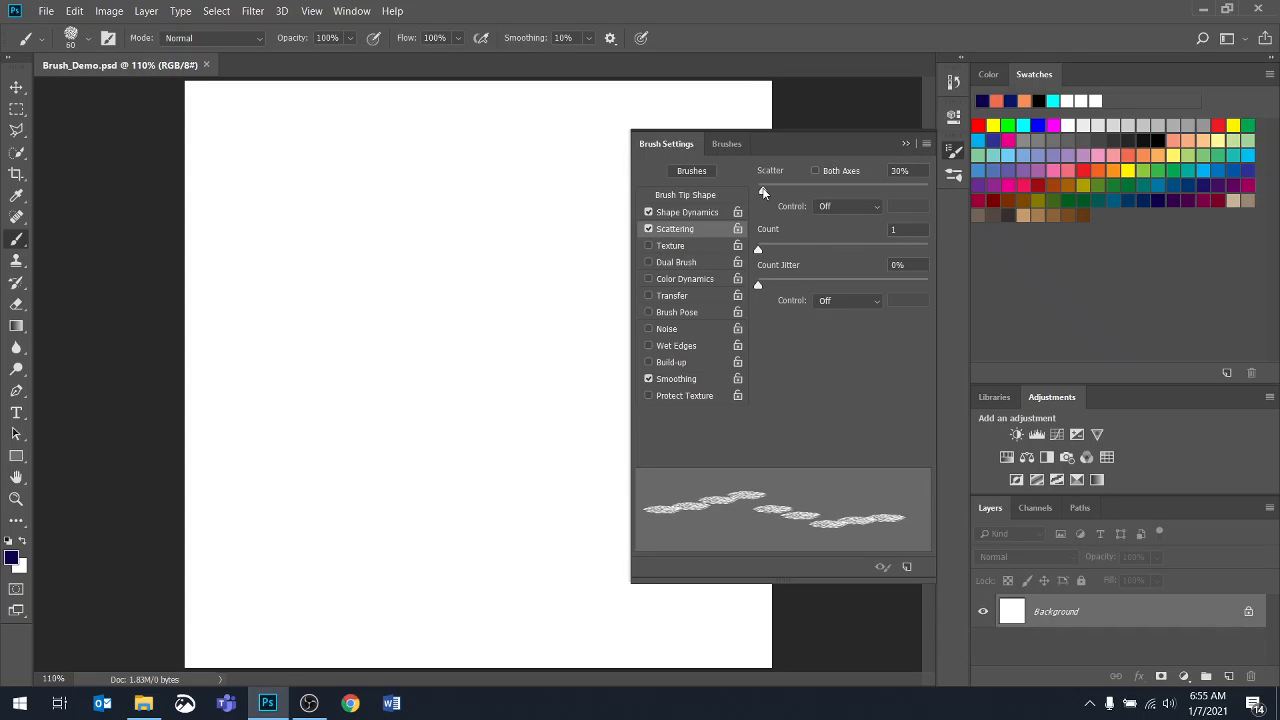
left_click_drag(763, 191, 833, 190)
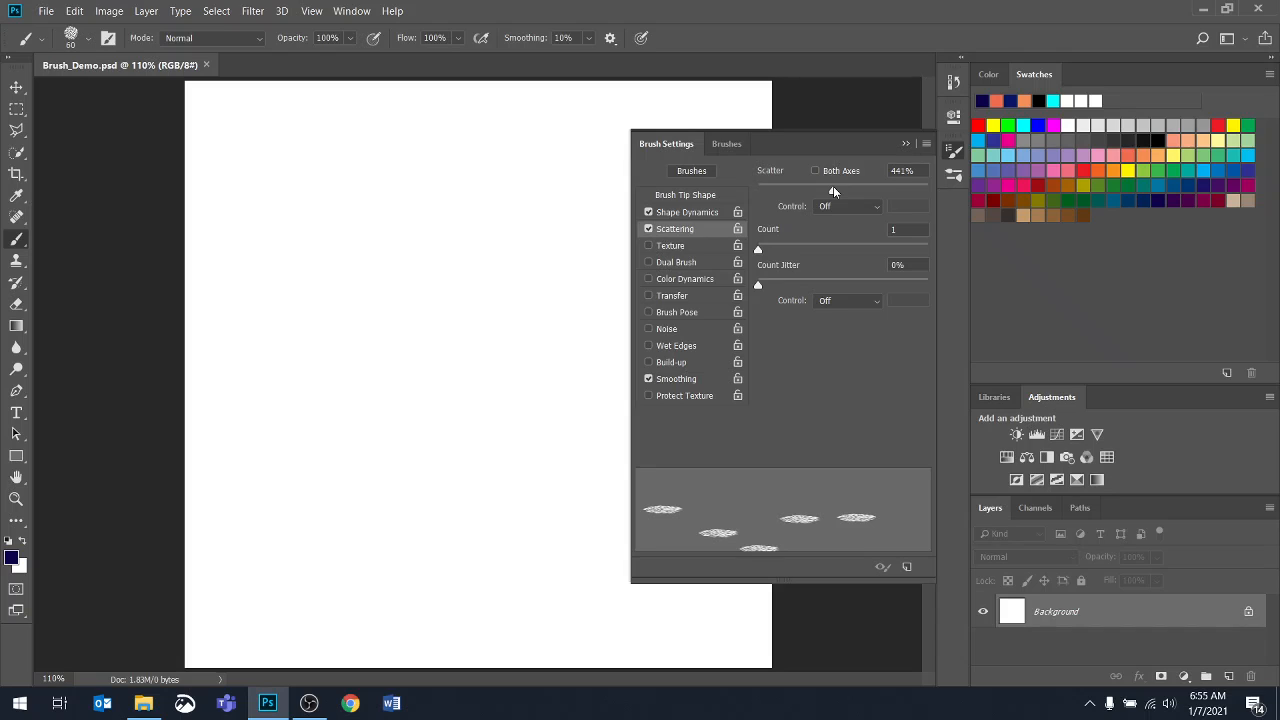
left_click_drag(757, 286, 779, 286)
mouse_move(864, 285)
left_mouse_down()
mouse_move(771, 286)
mouse_move(802, 246)
left_mouse_up()
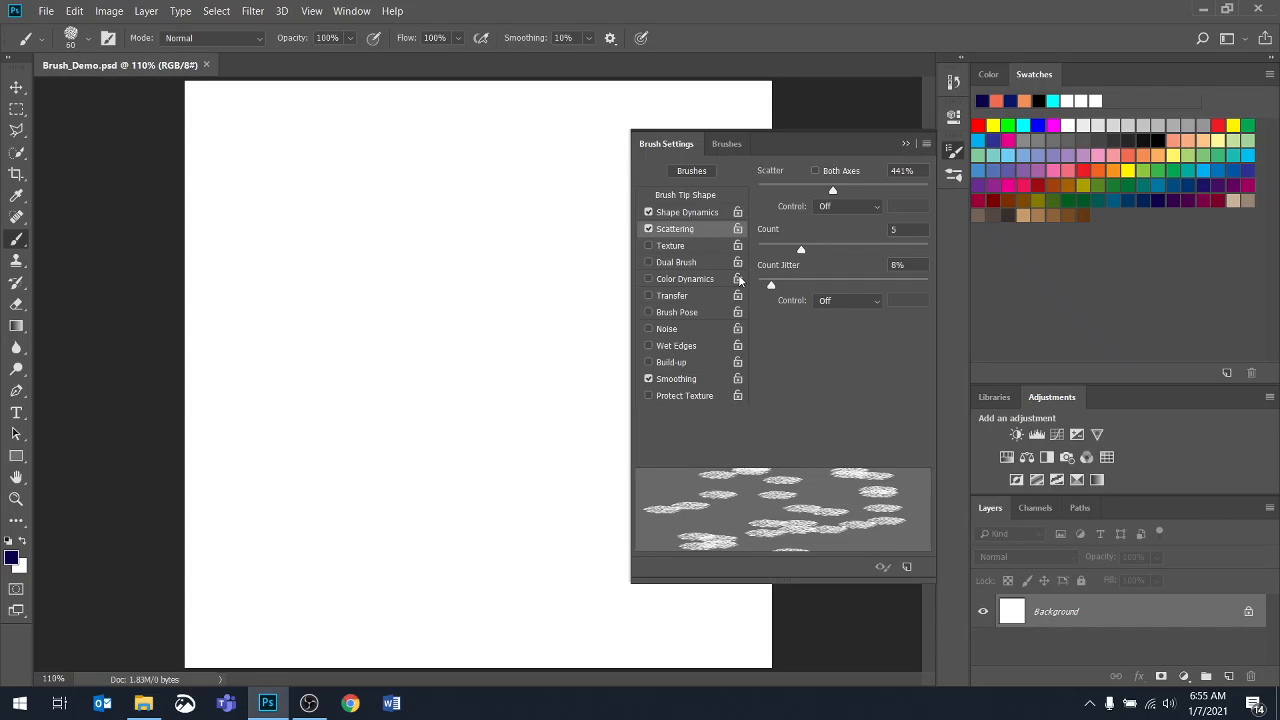
left_click_drag(771, 287, 806, 287)
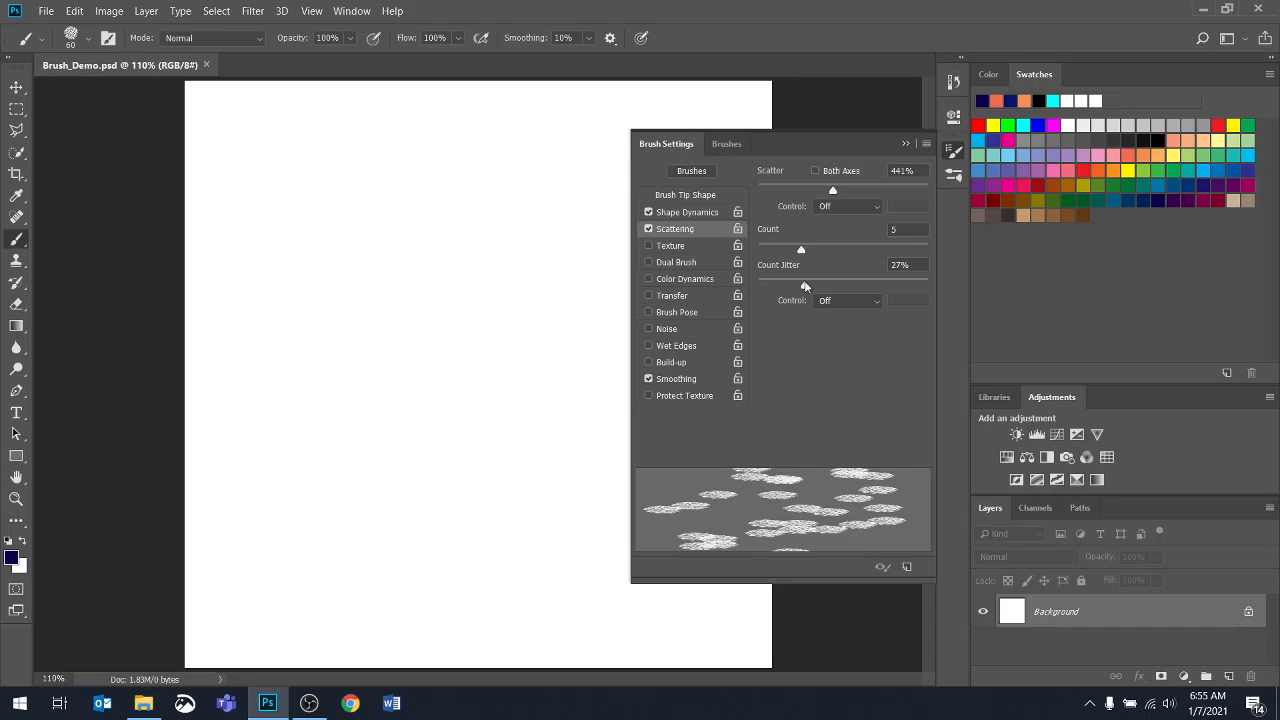
Set the brush's Shape Dynamics to 42% angle jitter, 33% roundness jitter and 48% size jitter.
left_click(680, 214)
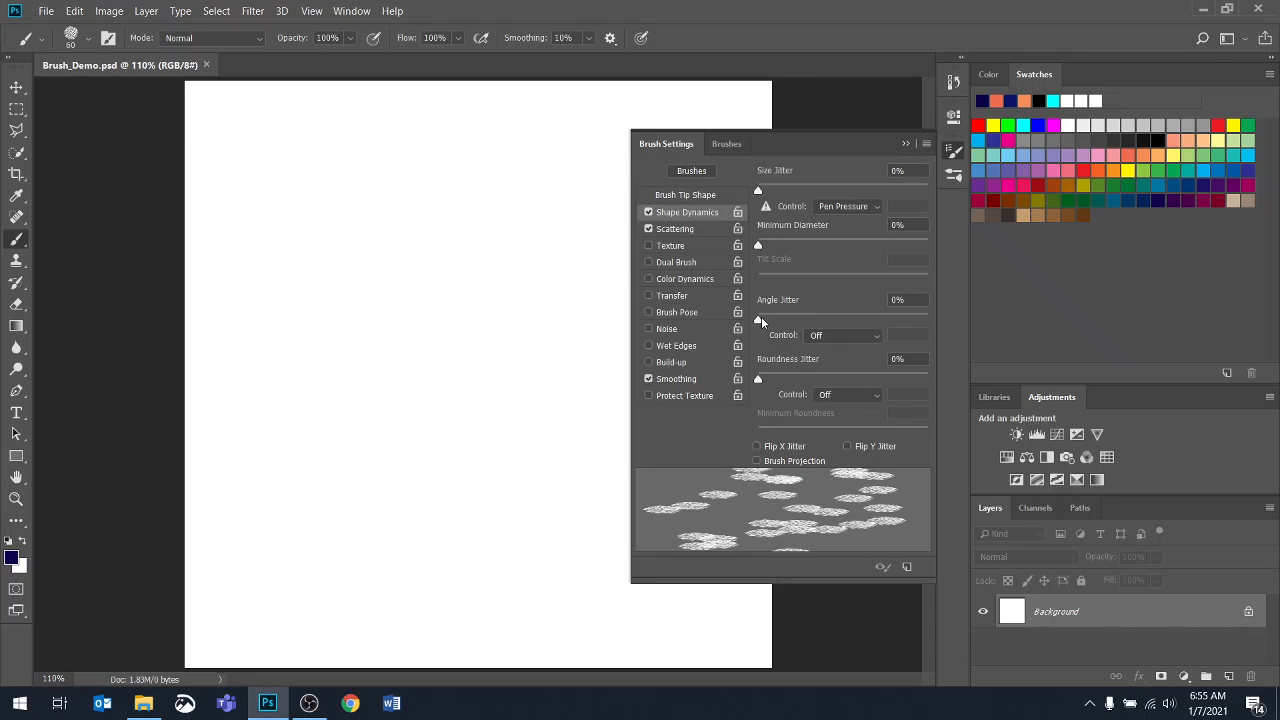
left_click_drag(761, 316, 829, 318)
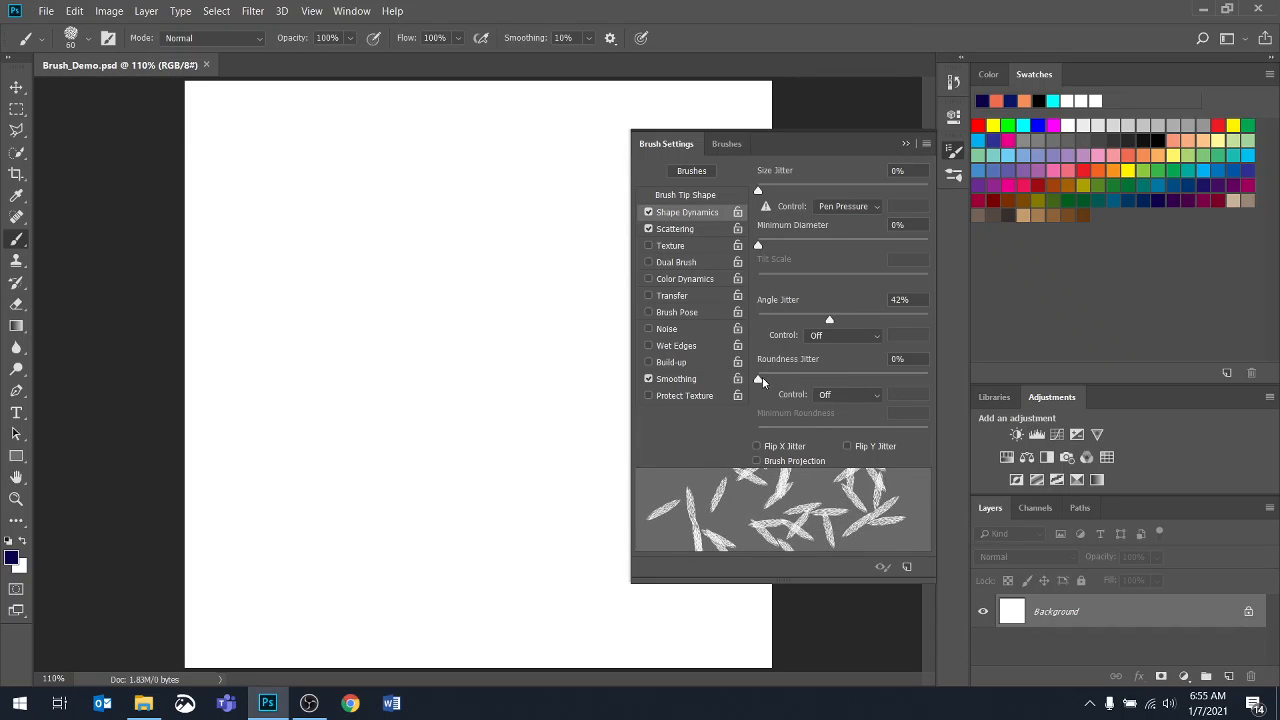
left_click_drag(759, 379, 814, 378)
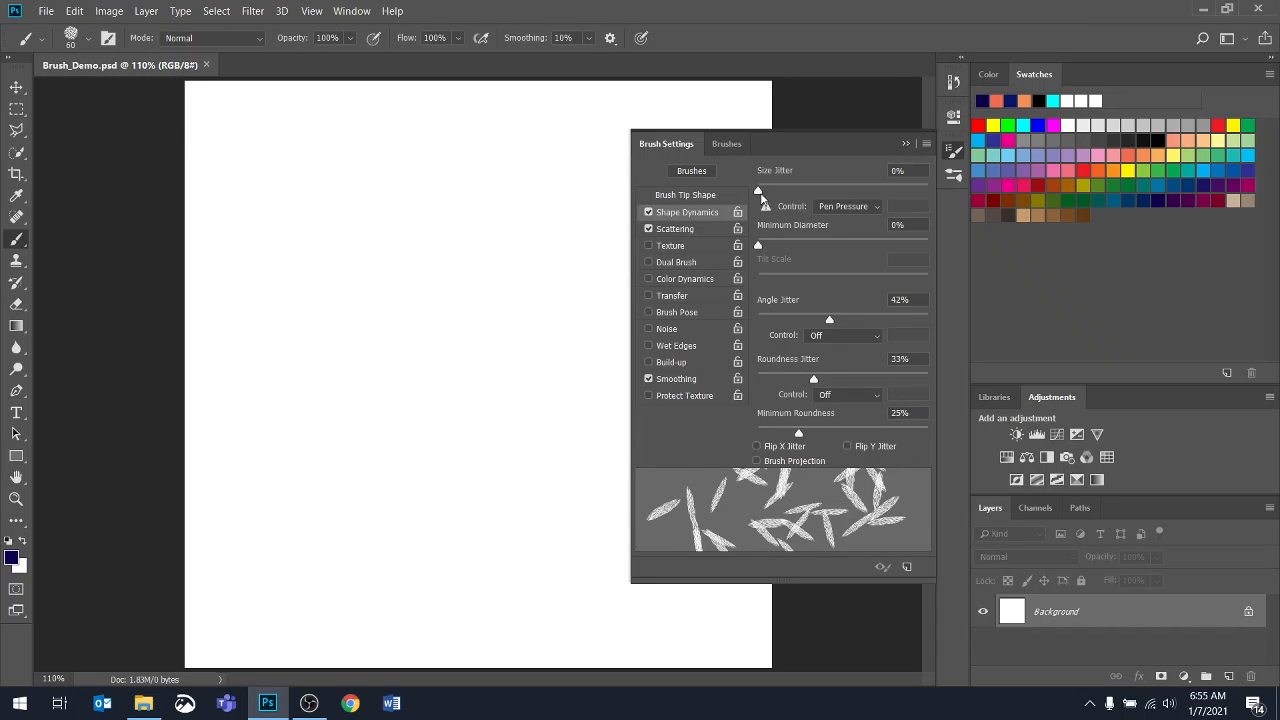
mouse_move(758, 191)
left_mouse_down()
mouse_move(842, 189)
mouse_move(839, 176)
left_mouse_up()
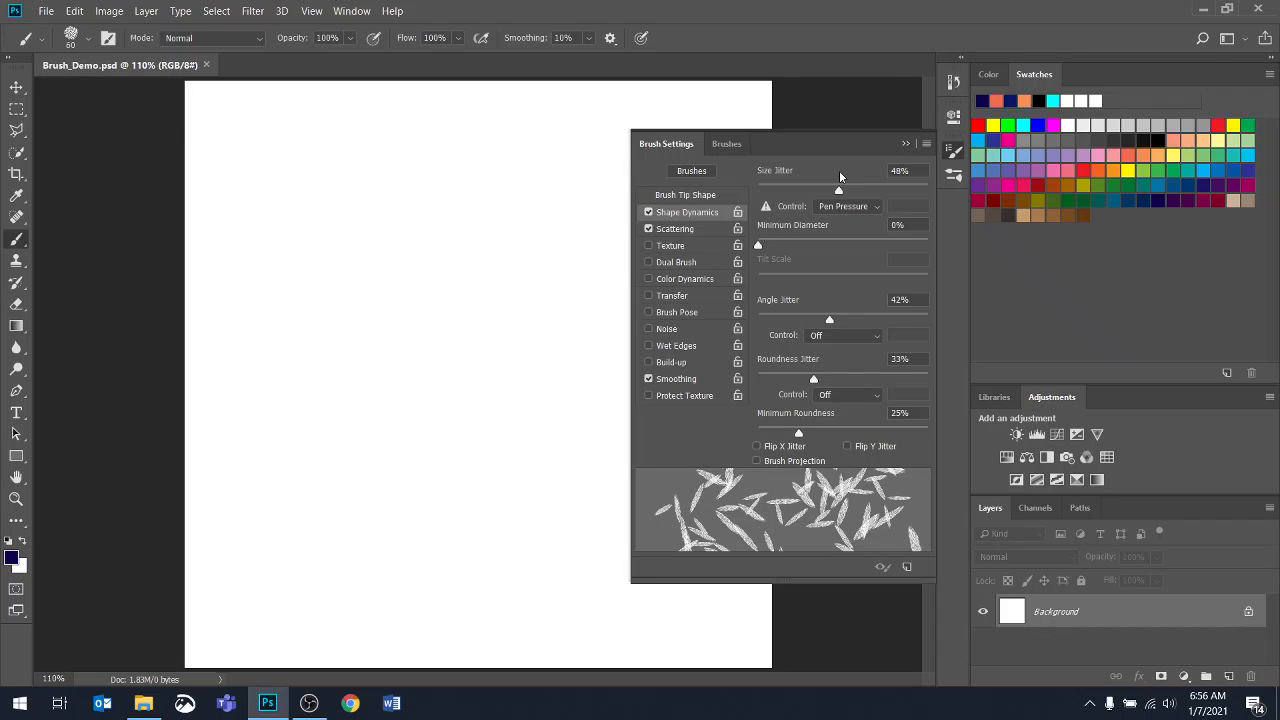
Paint a winding dark blue test stroke with the scattered, jittered tip and clear it from the canvas.
mouse_move(330, 160)
left_mouse_down()
mouse_move(337, 234)
mouse_move(406, 308)
mouse_move(406, 502)
mouse_move(481, 222)
mouse_move(468, 448)
mouse_move(530, 570)
left_mouse_up()
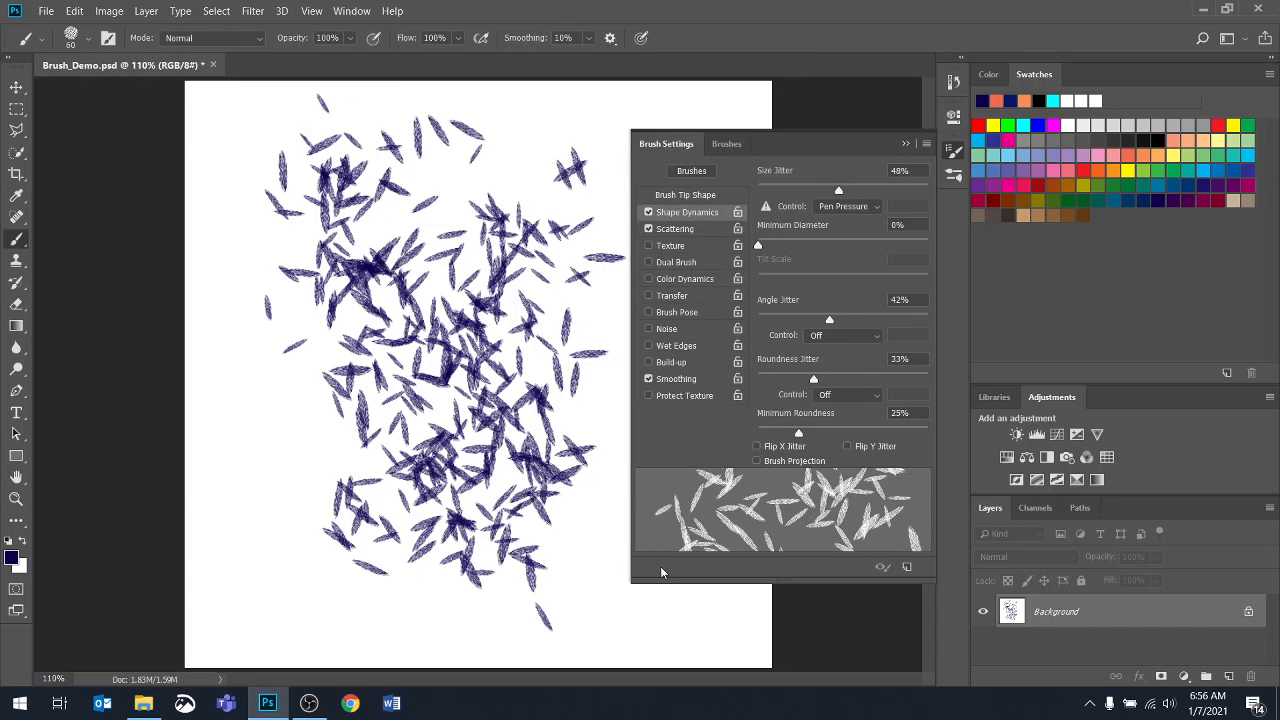
left_click(648, 212)
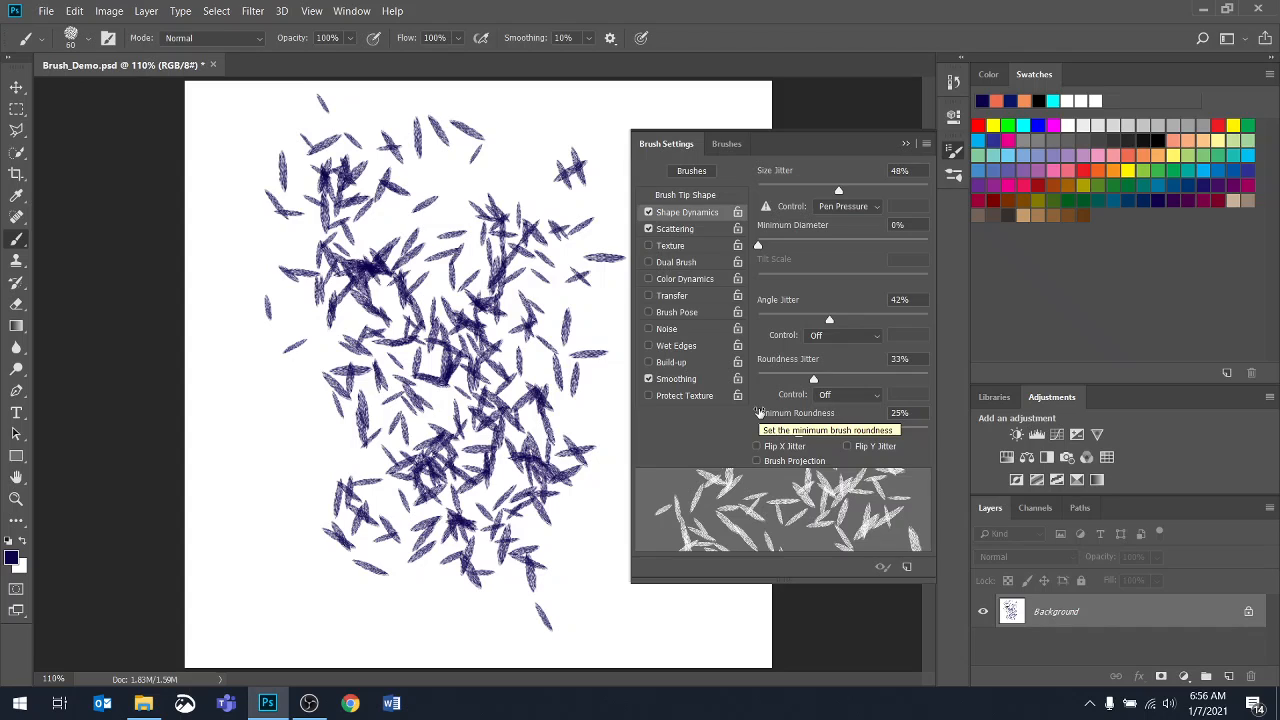
key("ctrl+z")
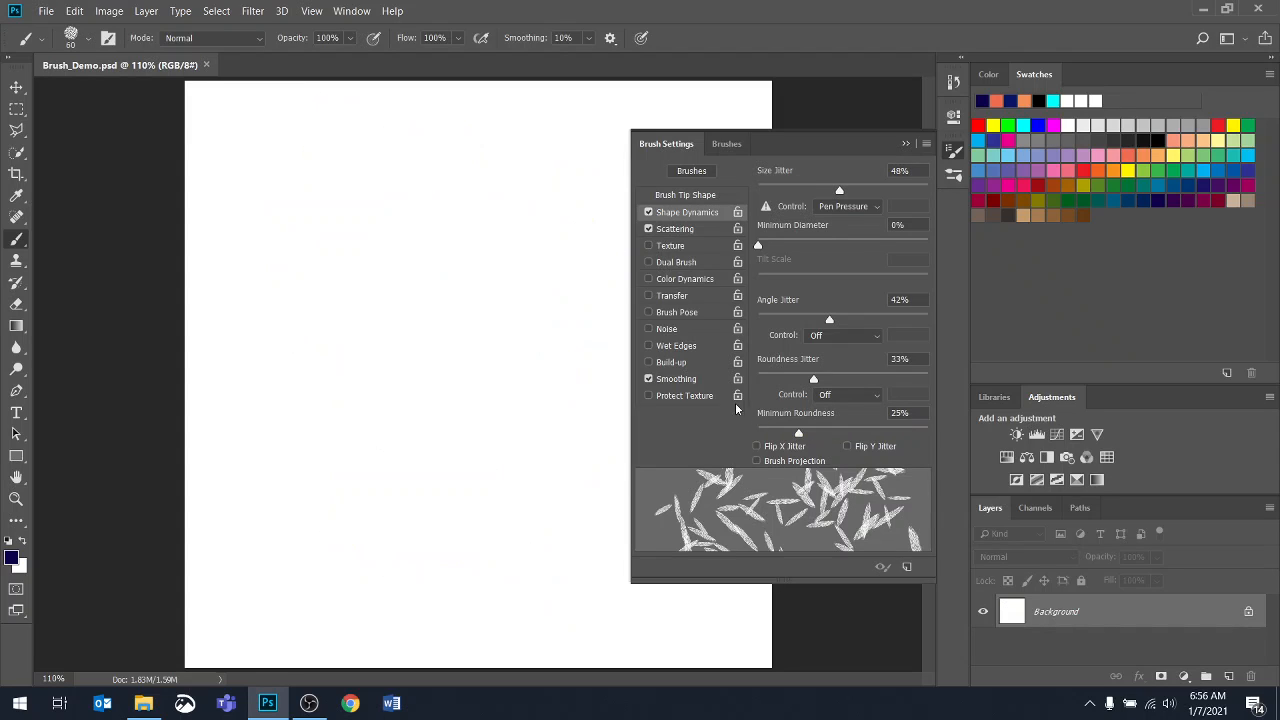
Enable Color Dynamics for the brush and set the background color to lime green (b2f70d).
left_click(695, 283)
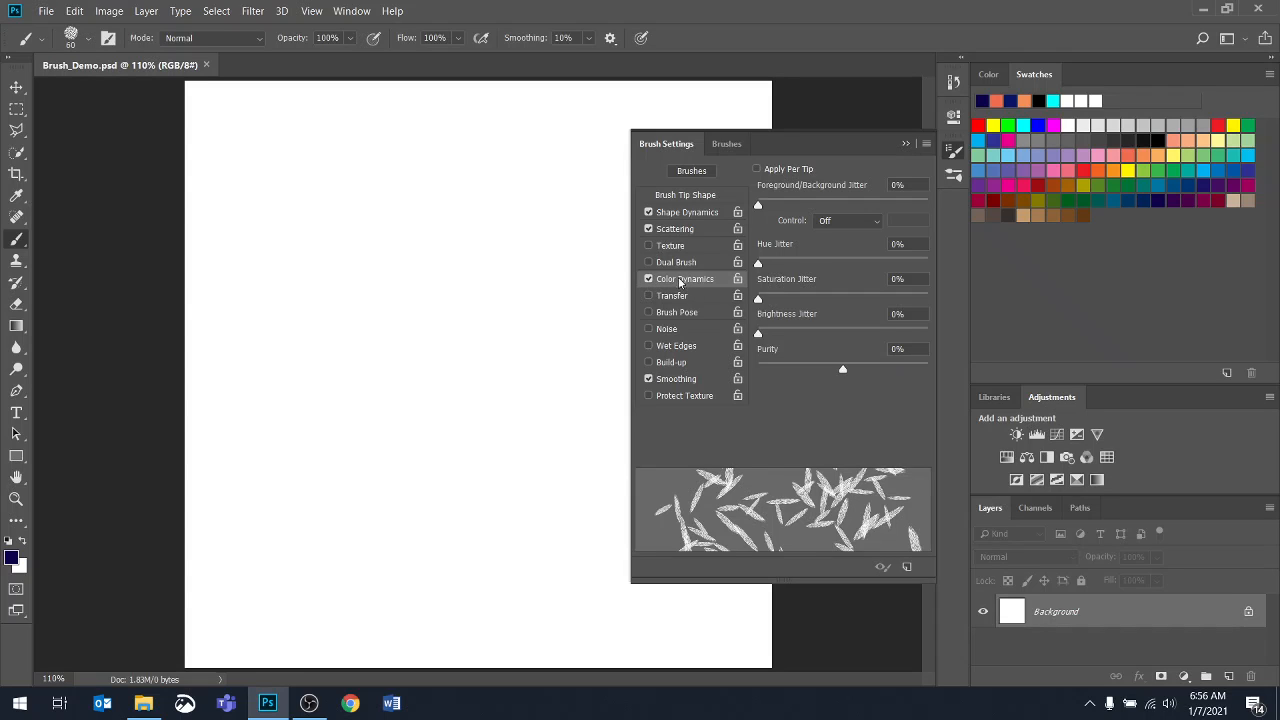
left_click(24, 567)
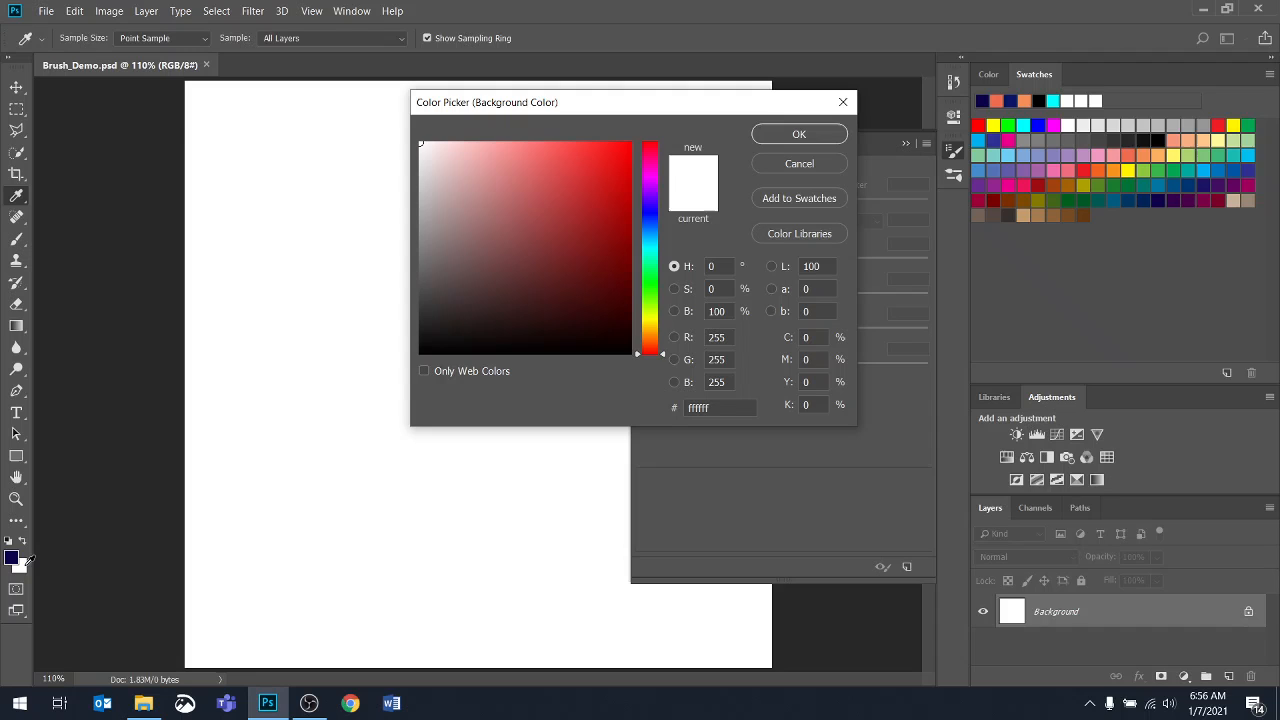
left_click(650, 308)
left_click(620, 148)
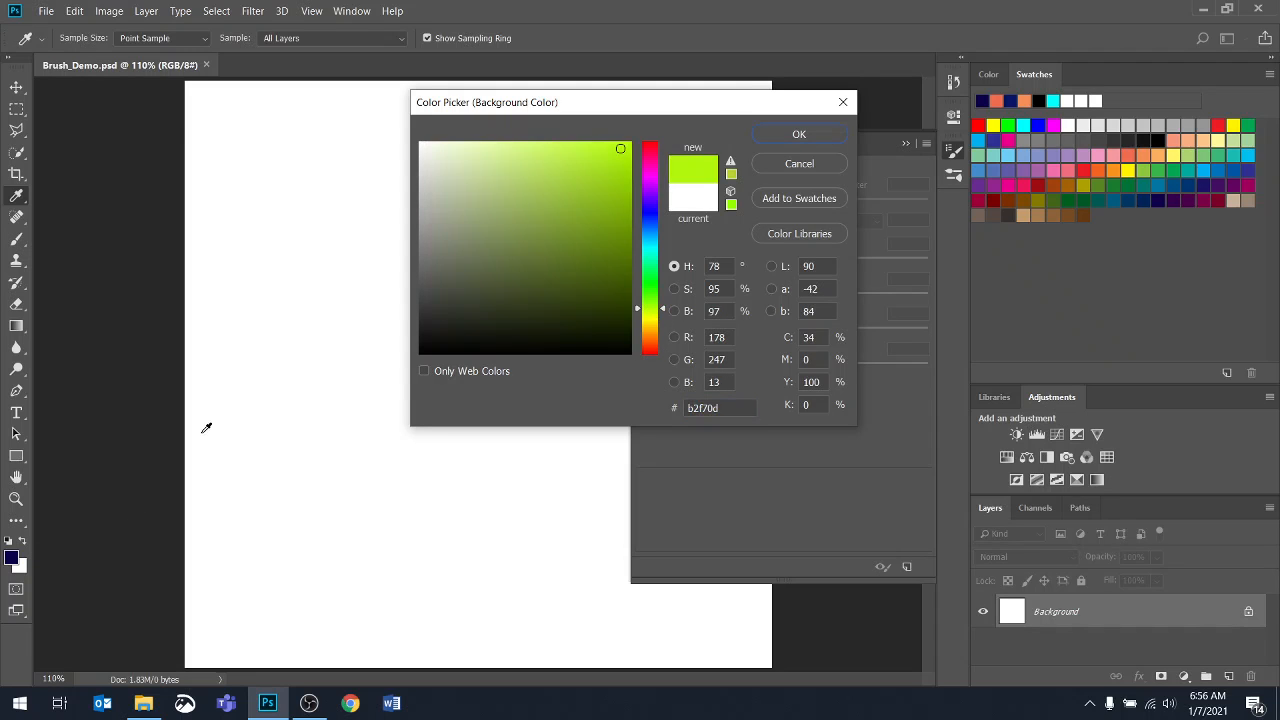
left_click(797, 132)
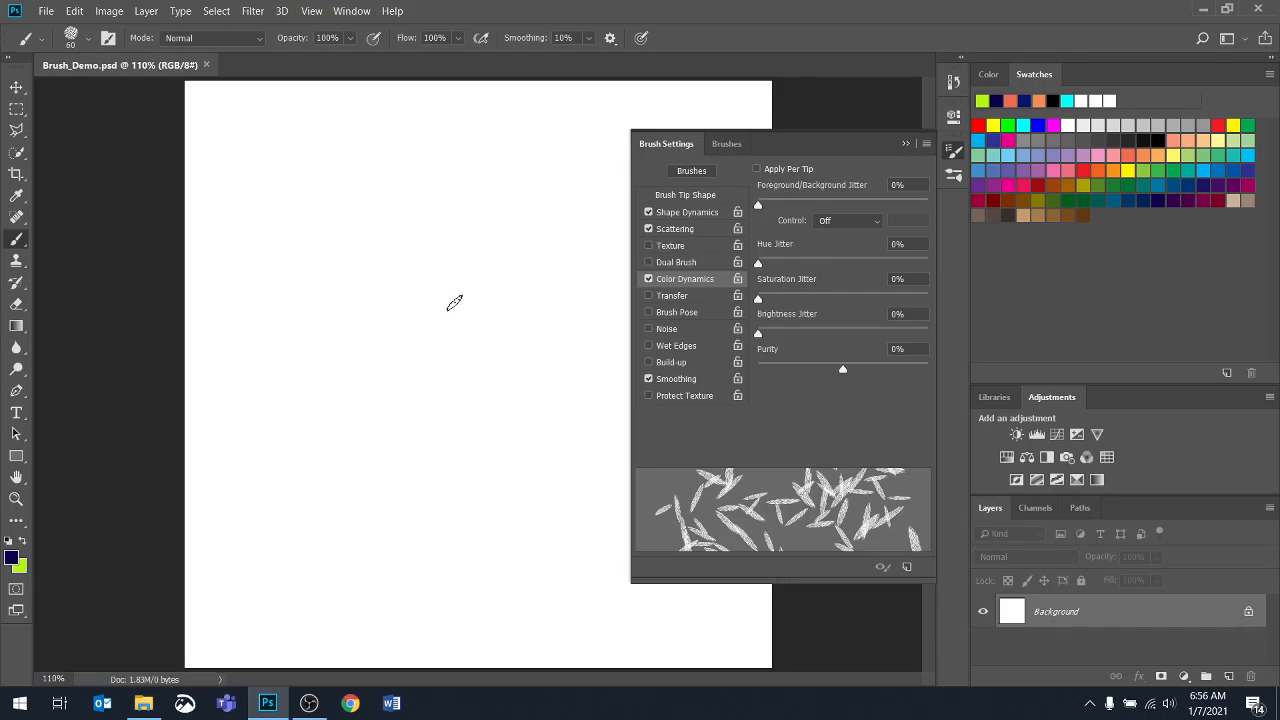
Apply color jitter per tip at 44% foreground/background, 32% hue, 43% saturation and 41% brightness, and paint a winding test stroke over the canvas.
left_click(757, 170)
left_click_drag(759, 206, 833, 200)
left_click_drag(812, 256, 813, 262)
left_click_drag(758, 298, 830, 298)
left_click_drag(758, 334, 827, 334)
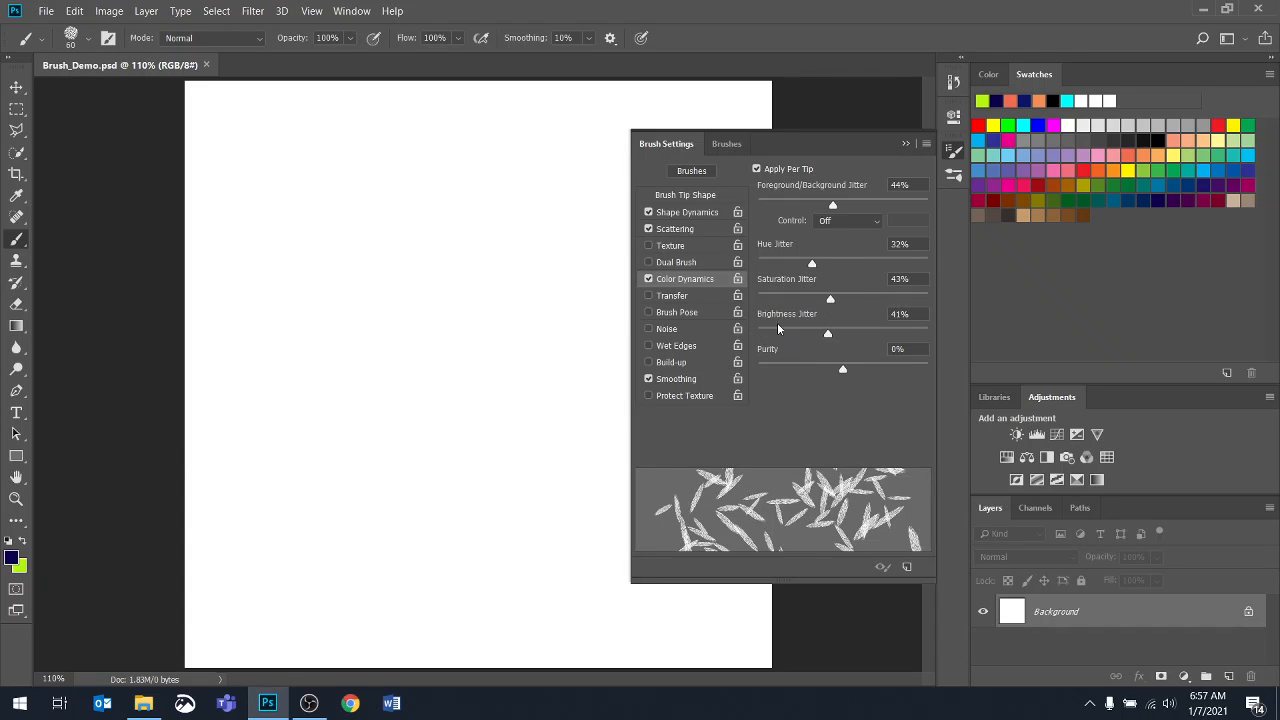
mouse_move(280, 143)
left_mouse_down()
mouse_move(257, 200)
mouse_move(391, 271)
mouse_move(480, 500)
mouse_move(520, 190)
mouse_move(305, 648)
left_mouse_up()
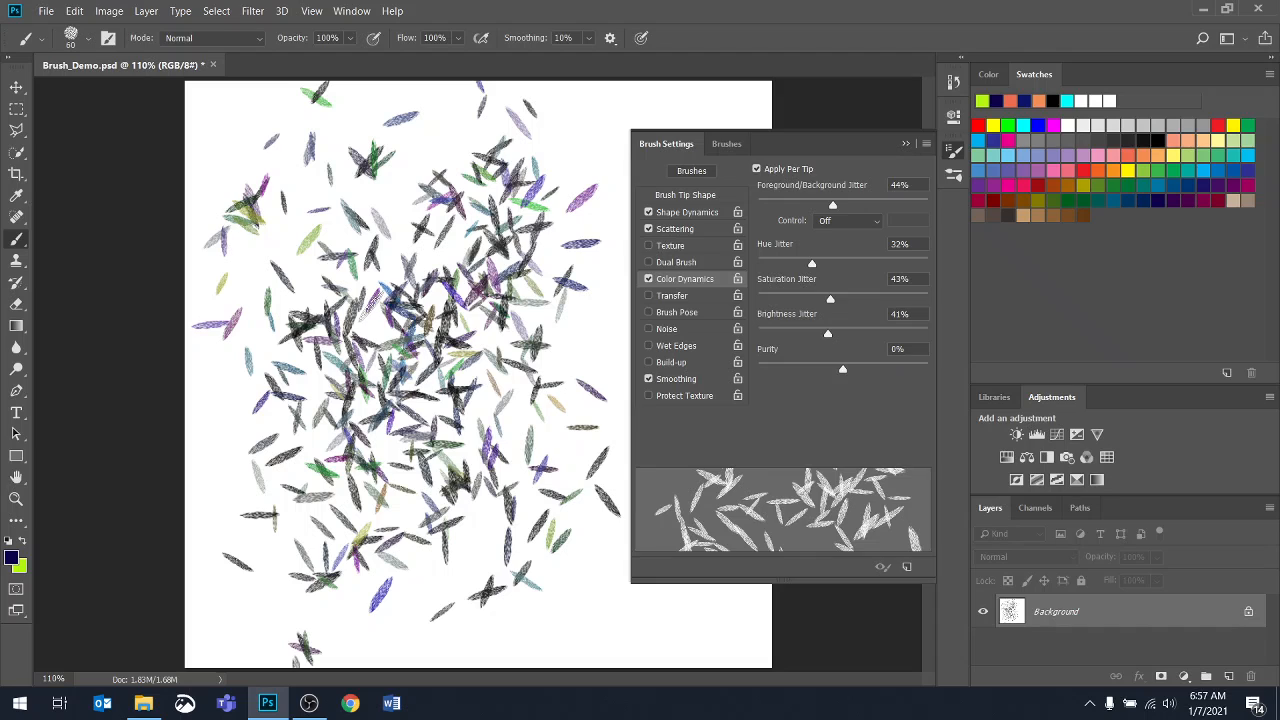
Switch the brush tip to the 80 px rough bristle shape with 68% spacing, and undo the multicolored leaf stroke.
left_click(689, 197)
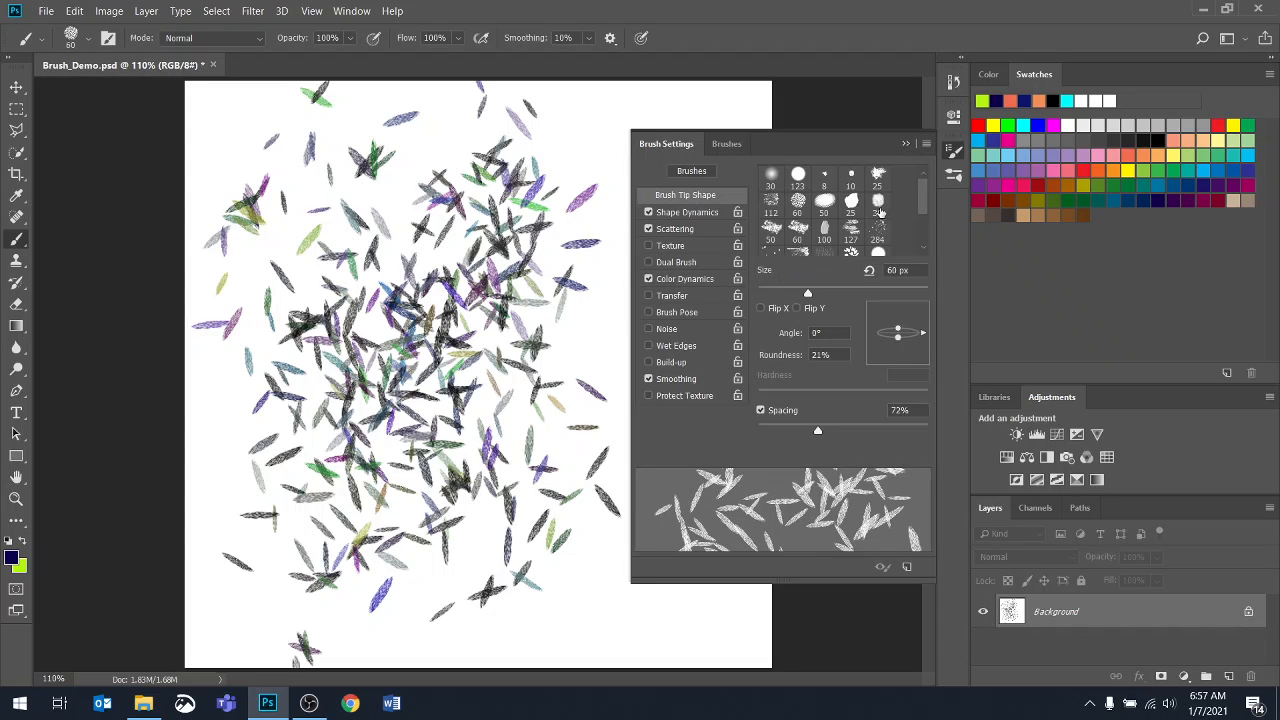
left_click_drag(926, 203, 922, 231)
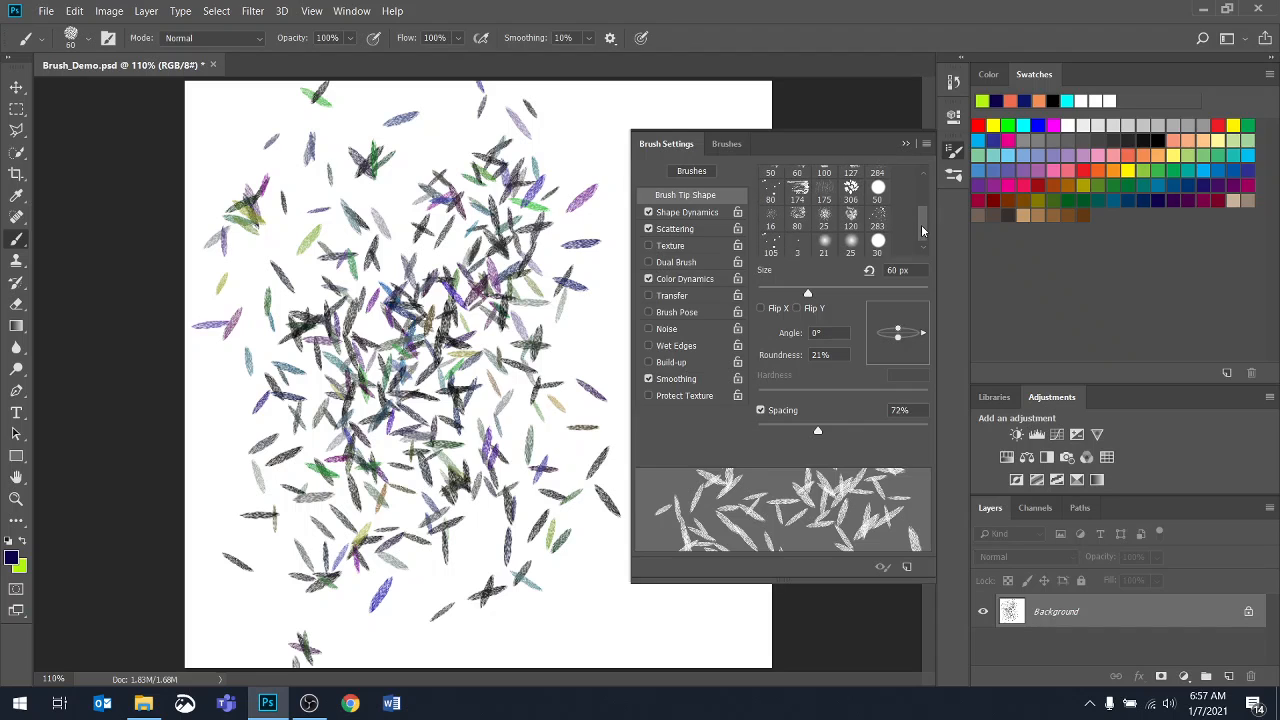
left_click(798, 214)
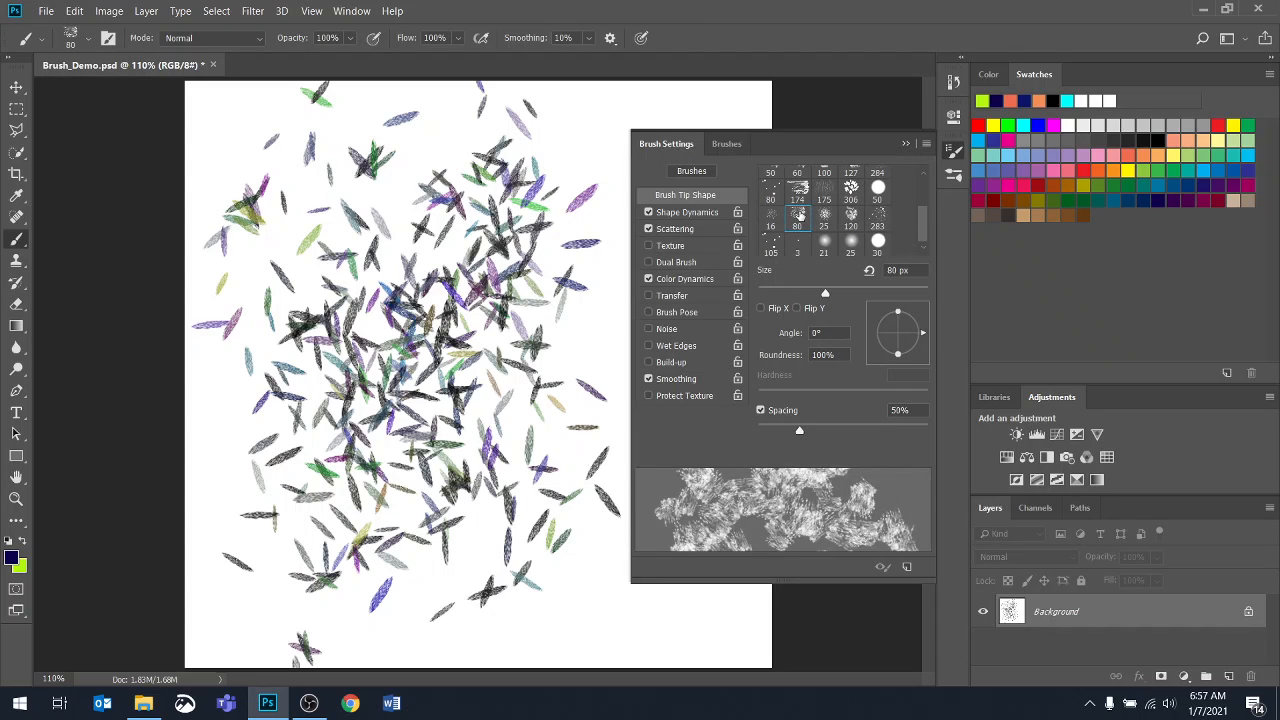
left_click_drag(797, 431, 815, 432)
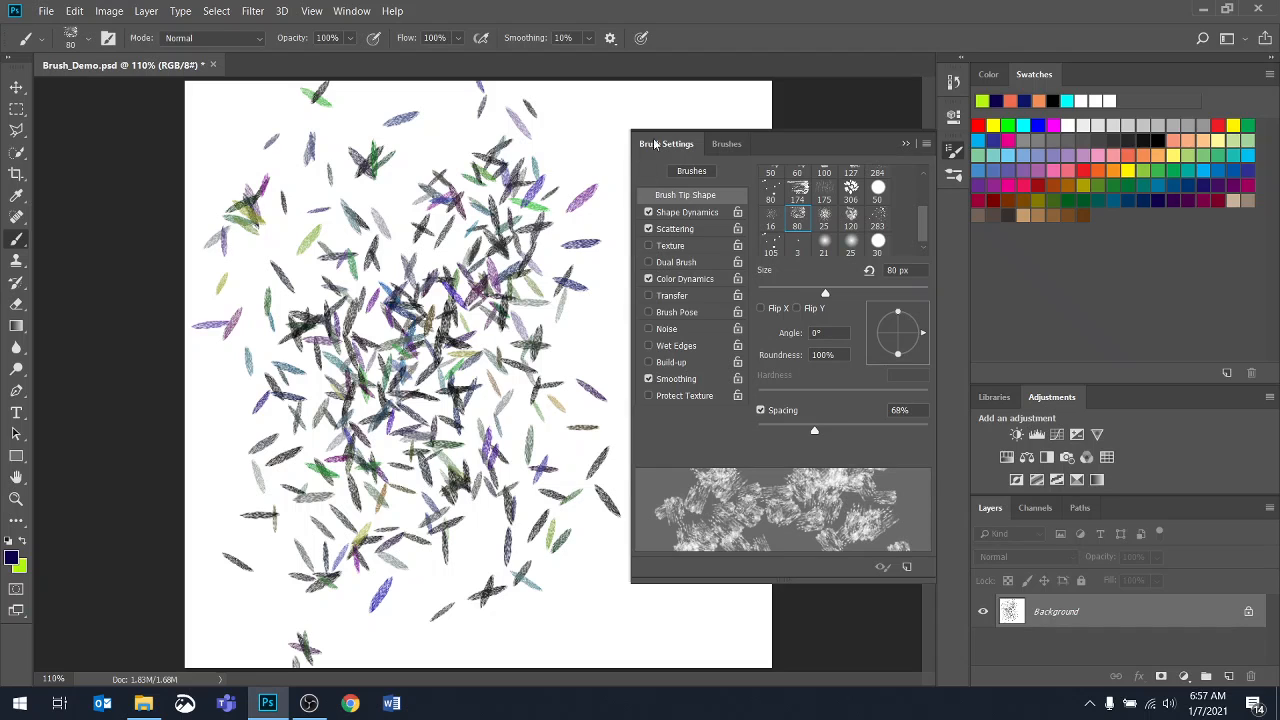
left_click(908, 147)
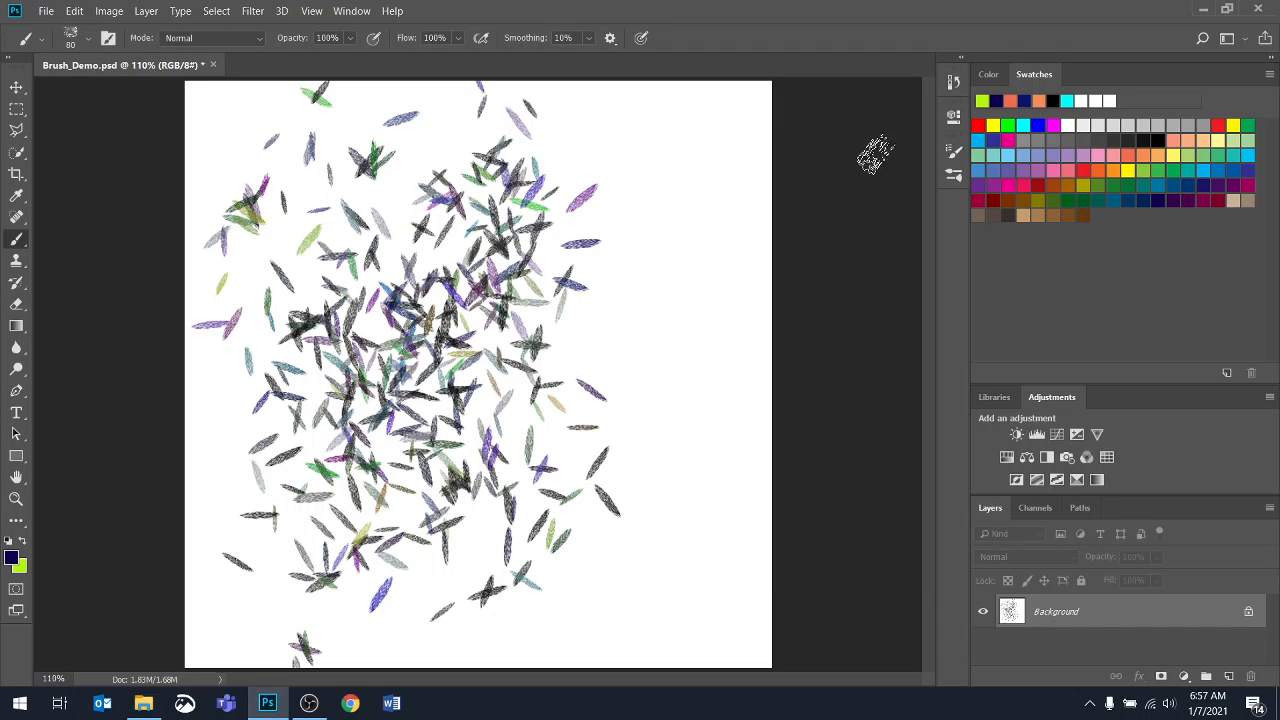
key("ctrl+z")
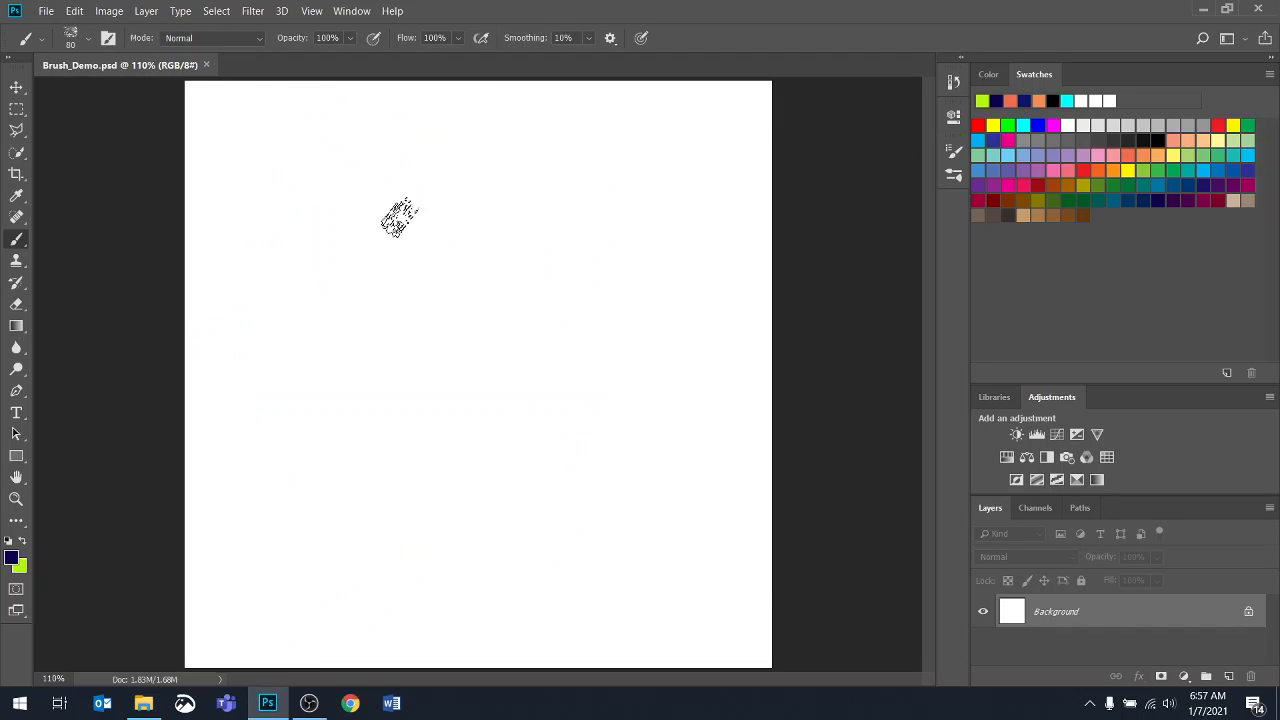
Paint a multicolored bristle stroke, set the foreground color to orange-red (fb3601), and paint over the whole canvas with it.
mouse_move(307, 171)
left_mouse_down()
mouse_move(400, 152)
mouse_move(370, 381)
mouse_move(443, 519)
mouse_move(600, 452)
mouse_move(632, 142)
mouse_move(524, 432)
mouse_move(543, 502)
mouse_move(411, 503)
mouse_move(355, 197)
mouse_move(316, 175)
left_mouse_up()
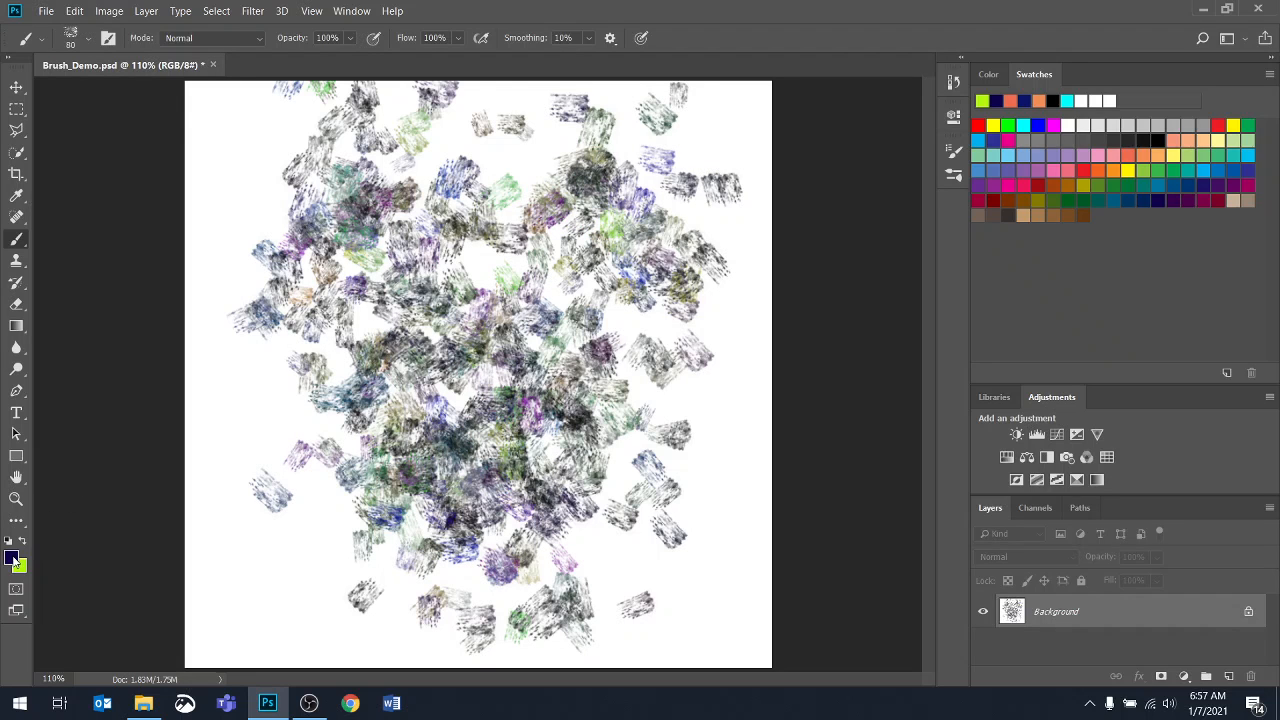
left_click(12, 558)
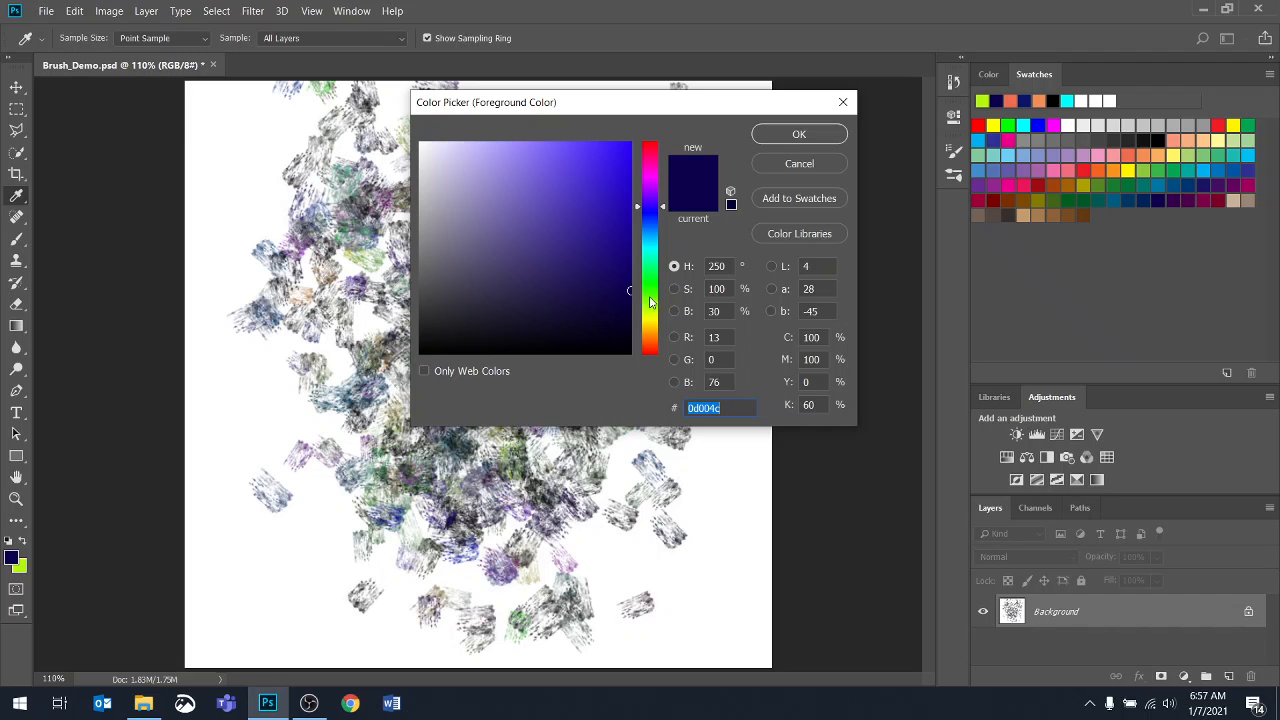
left_click(650, 346)
left_click(628, 146)
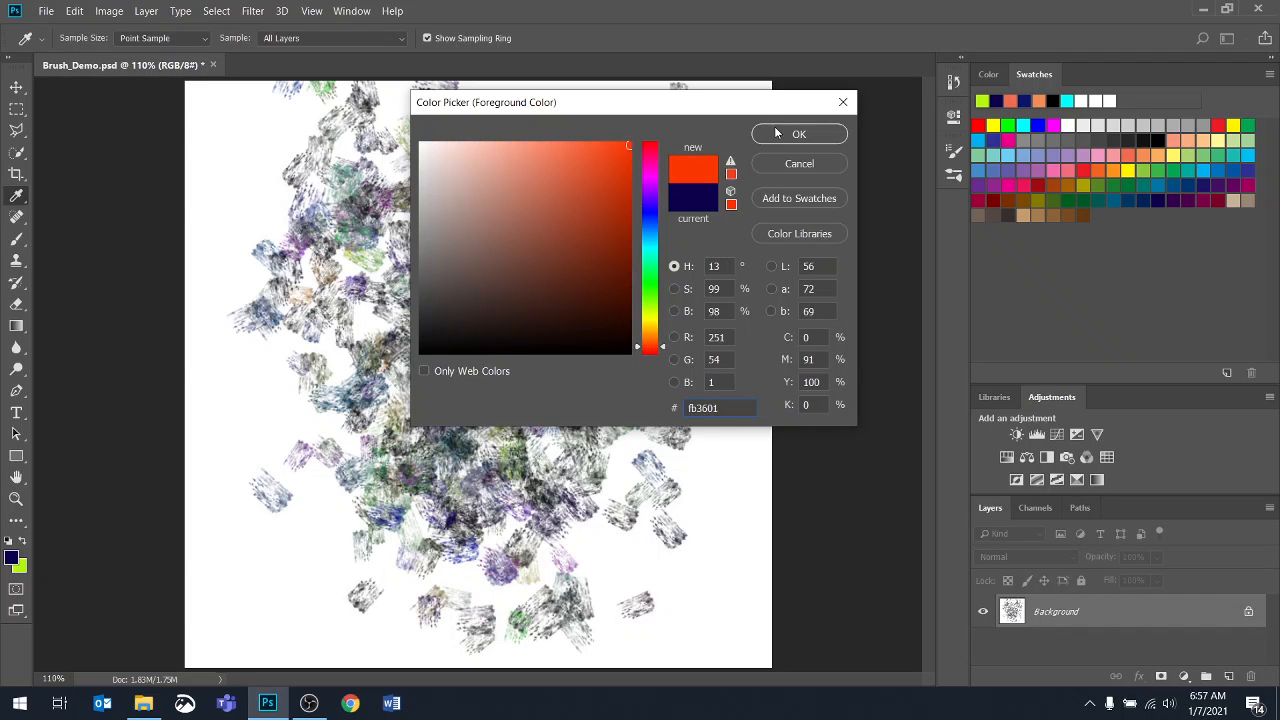
left_click(776, 133)
key("b")
mouse_move(254, 143)
left_mouse_down()
mouse_move(318, 537)
mouse_move(560, 630)
mouse_move(585, 135)
mouse_move(690, 290)
mouse_move(343, 580)
mouse_move(300, 455)
mouse_move(545, 160)
left_mouse_up()
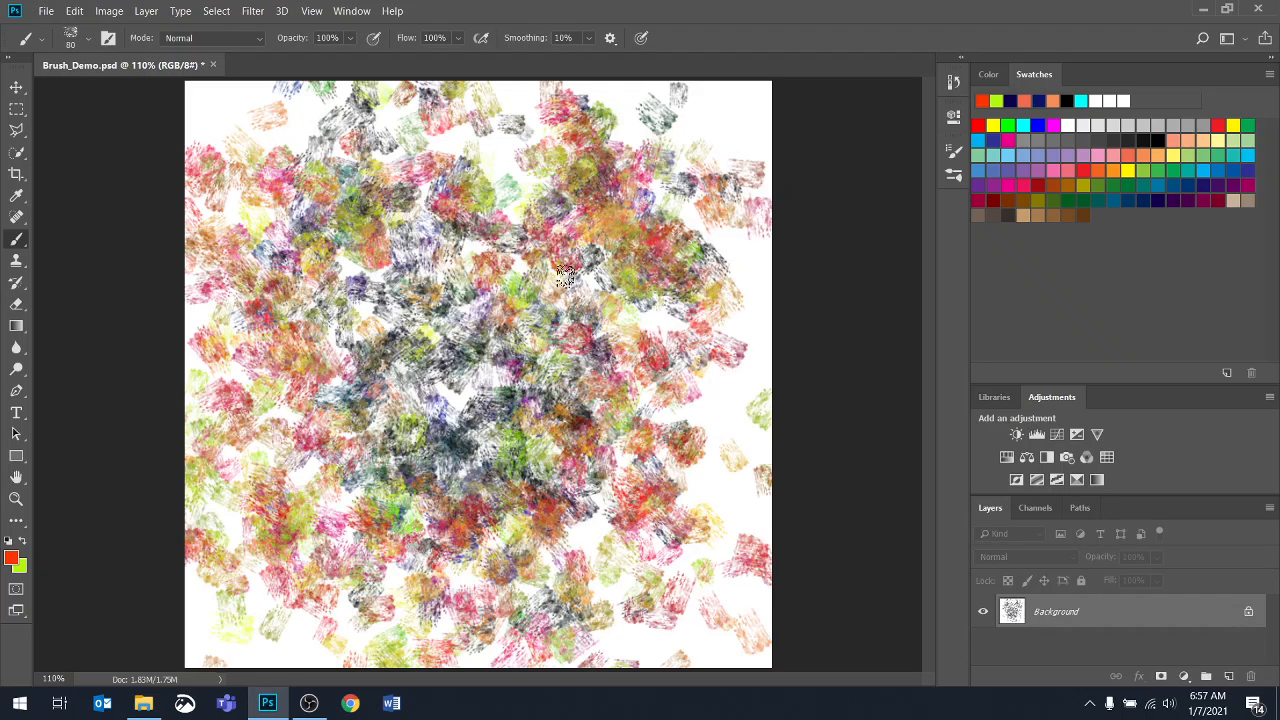
Swap the foreground and background colors and paint across the canvas, first at 80 px and again with the brush reduced to 45 px.
left_click(23, 541)
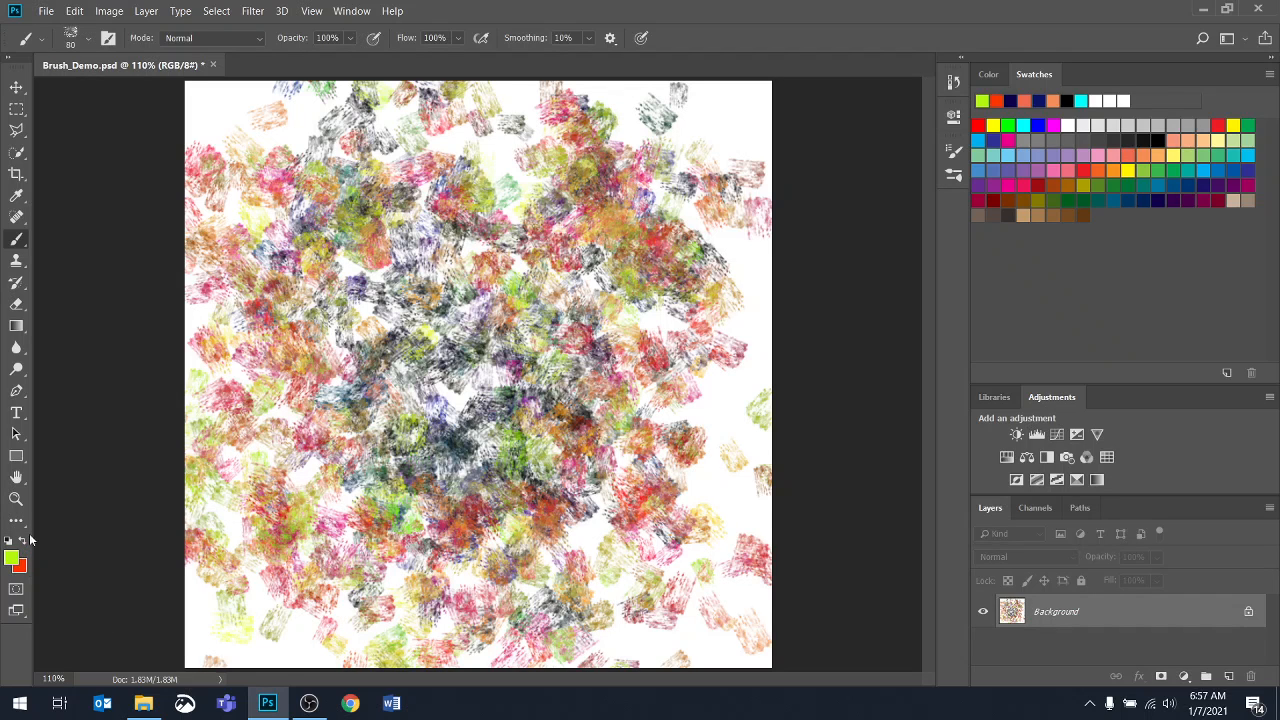
mouse_move(240, 120)
left_mouse_down()
mouse_move(283, 235)
mouse_move(481, 442)
mouse_move(605, 470)
left_mouse_up()
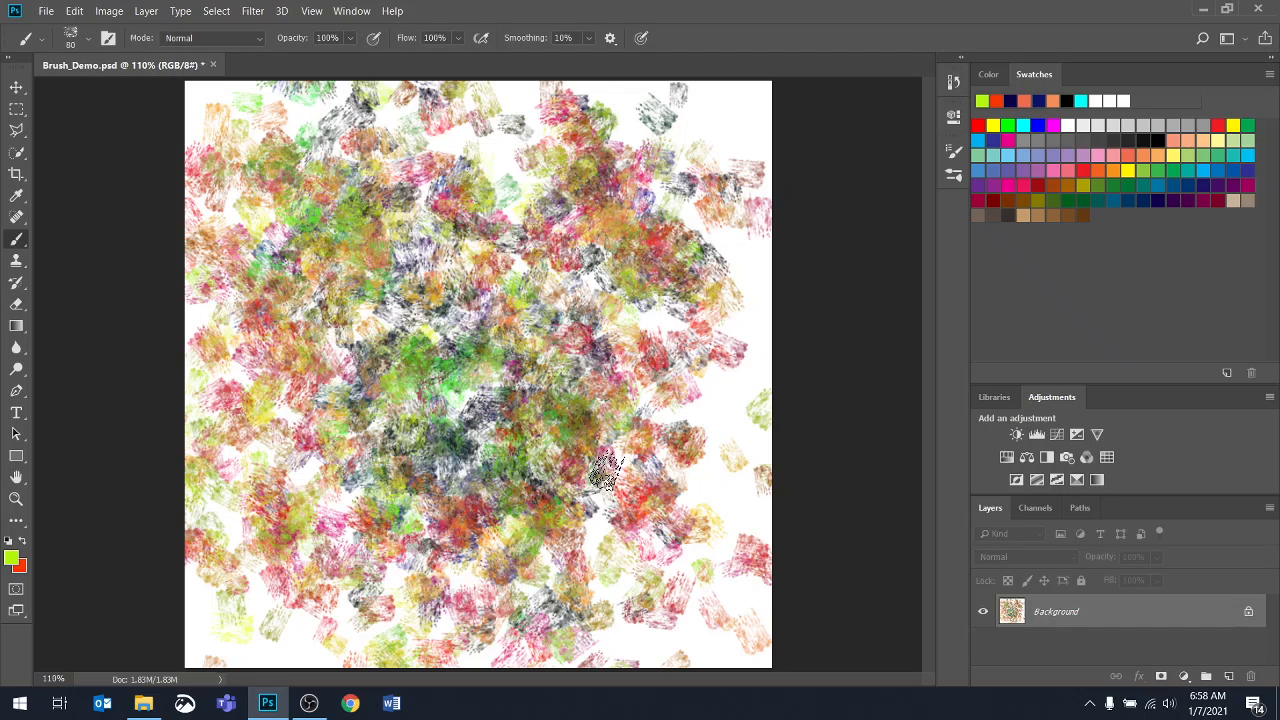
key("bracketleft")
key("bracketleft")
key("bracketleft")
key("bracketleft")
mouse_move(514, 155)
left_mouse_down()
mouse_move(560, 543)
mouse_move(527, 211)
mouse_move(555, 544)
mouse_move(269, 354)
mouse_move(341, 285)
mouse_move(455, 290)
left_mouse_up()
Enlarge the brush to 90 px, paint more strokes across the canvas, and revert the document.
key("bracketright")
key("bracketright")
key("bracketright")
key("bracketright")
key("bracketright")
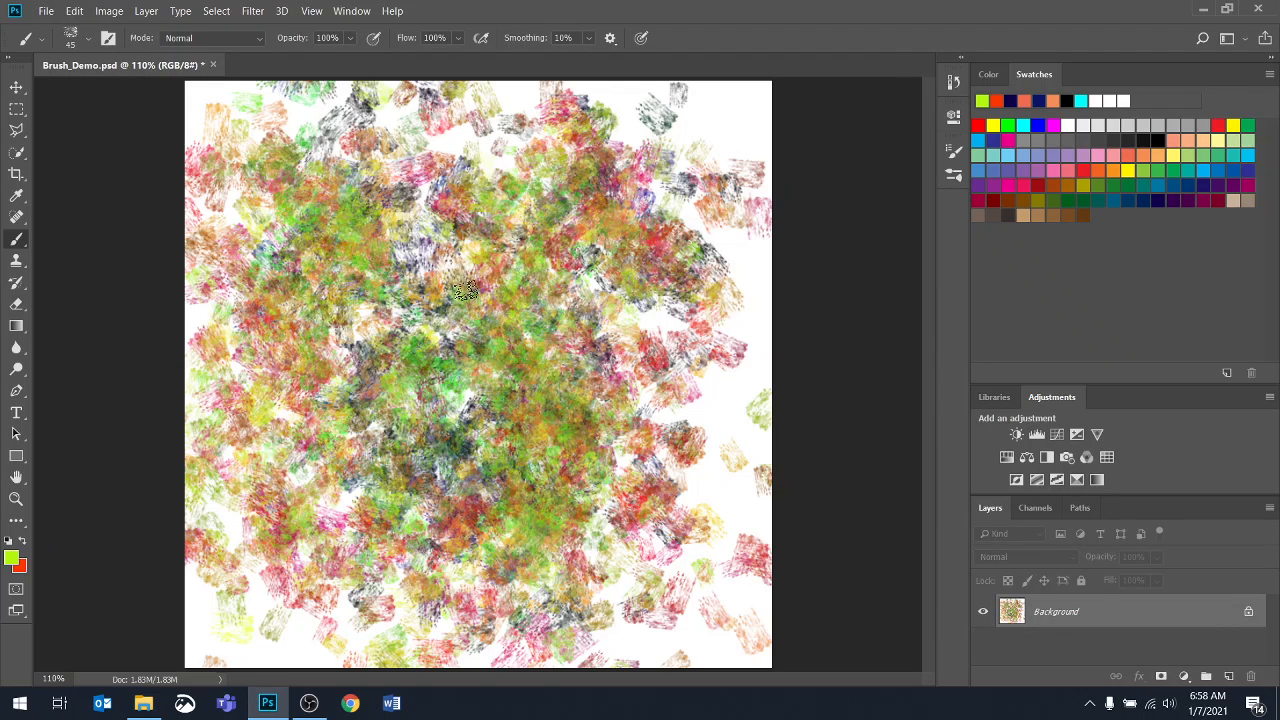
mouse_move(685, 100)
left_mouse_down()
mouse_move(640, 506)
mouse_move(690, 600)
left_mouse_up()
left_click_drag(535, 103, 262, 374)
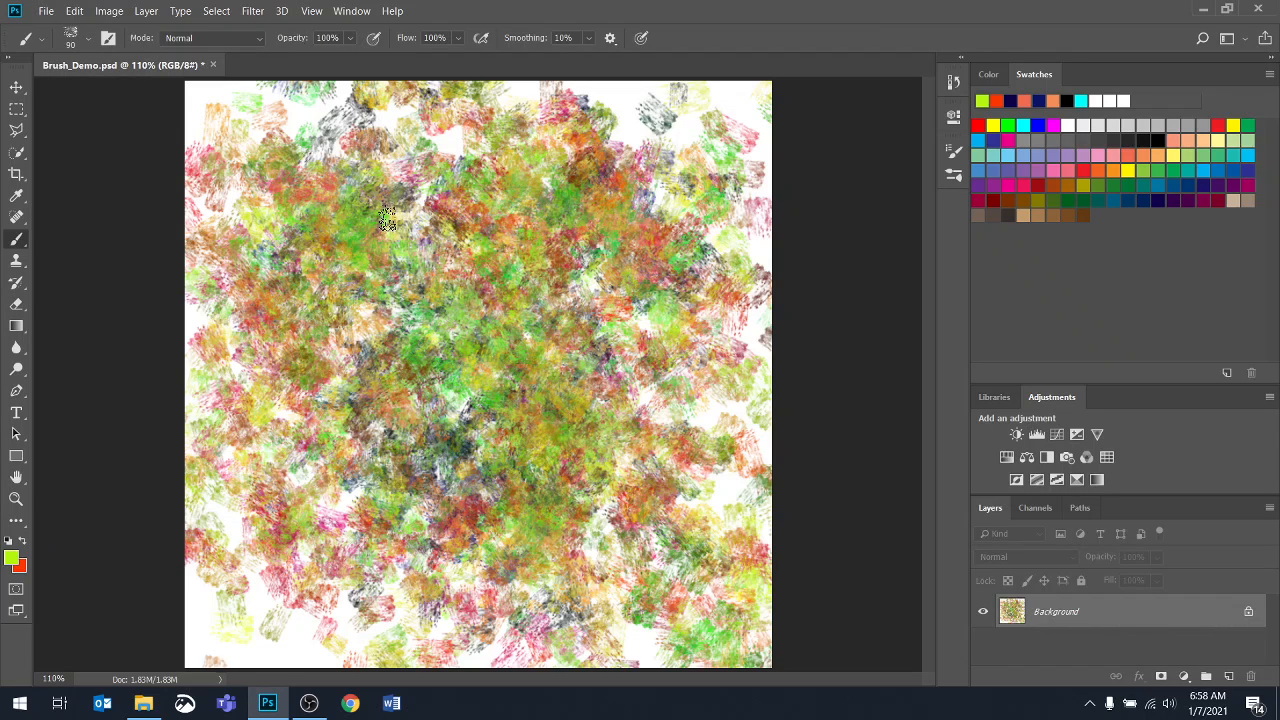
key("F12")
Compare strokes painted at 50% and 100% brush opacity, and revert the document.
left_click_drag(297, 40, 280, 40)
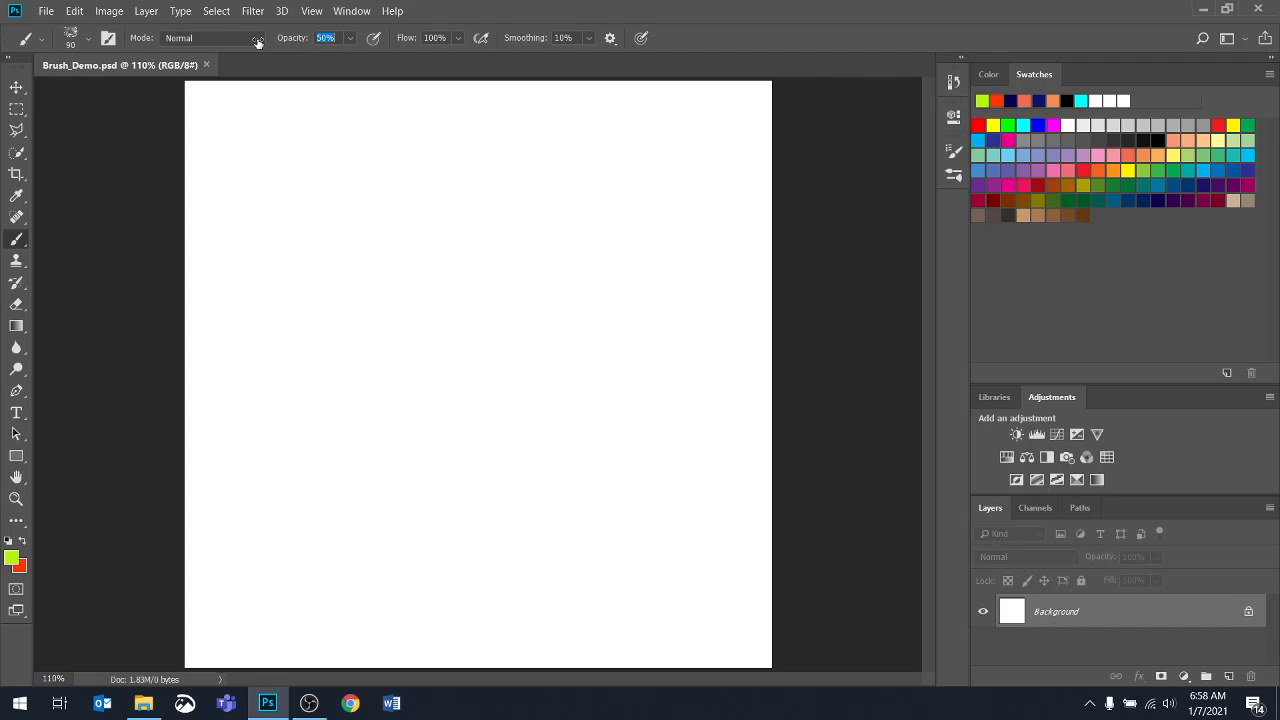
mouse_move(309, 149)
left_mouse_down()
mouse_move(316, 382)
mouse_move(419, 238)
mouse_move(478, 442)
mouse_move(551, 262)
mouse_move(545, 300)
left_mouse_up()
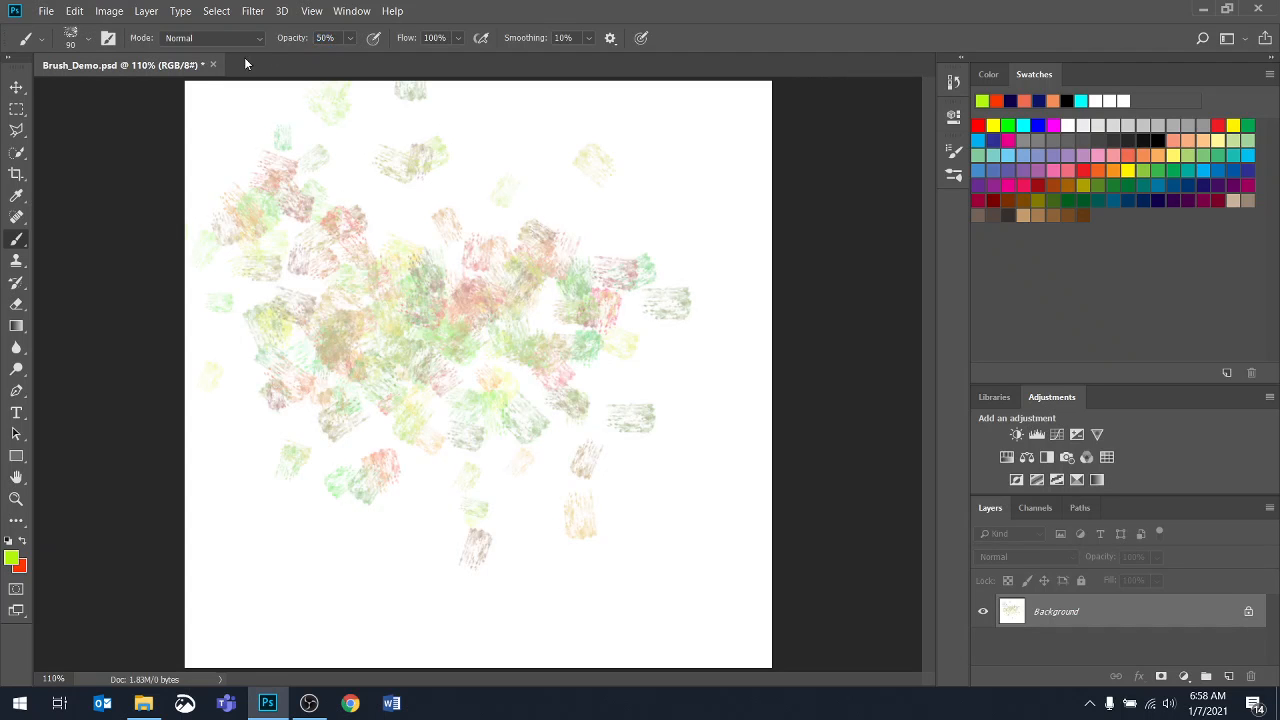
left_click_drag(295, 42, 357, 42)
mouse_move(620, 127)
left_mouse_down()
mouse_move(493, 372)
mouse_move(549, 505)
mouse_move(426, 254)
mouse_move(440, 218)
left_mouse_up()
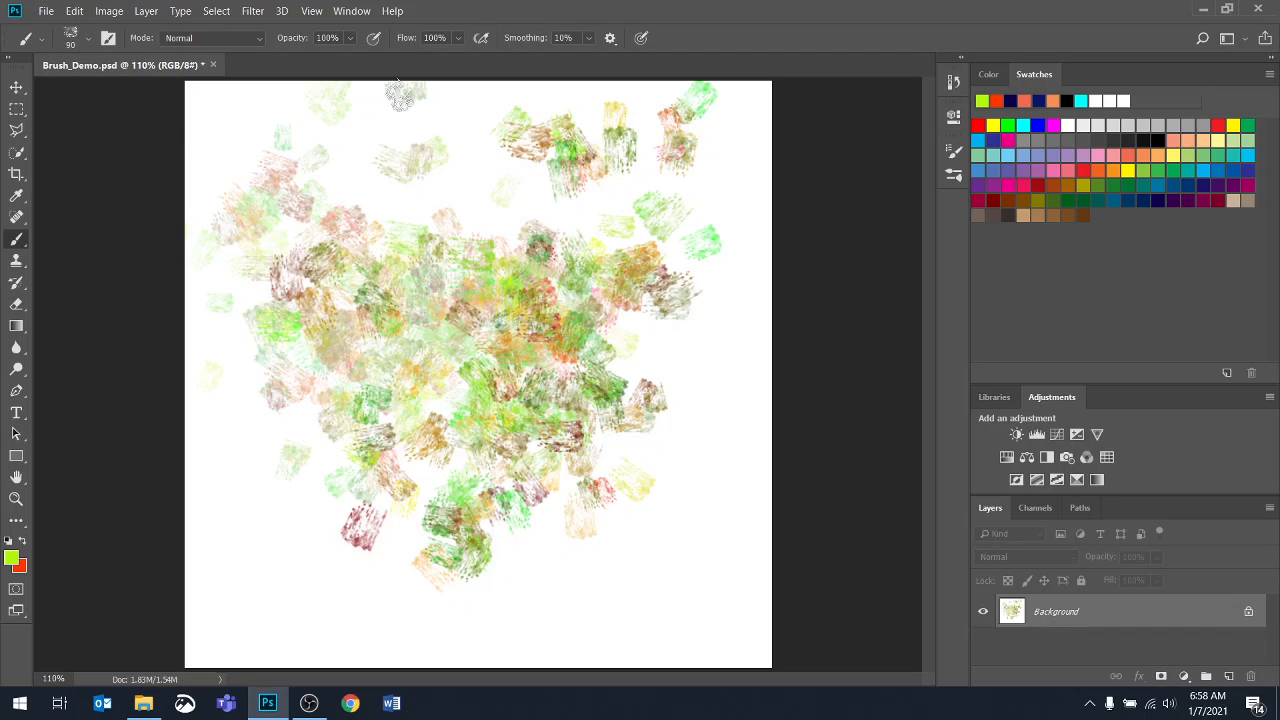
mouse_move(243, 598)
left_mouse_down()
mouse_move(559, 518)
mouse_move(645, 568)
mouse_move(668, 373)
mouse_move(294, 236)
mouse_move(429, 193)
mouse_move(460, 416)
mouse_move(510, 440)
left_mouse_up()
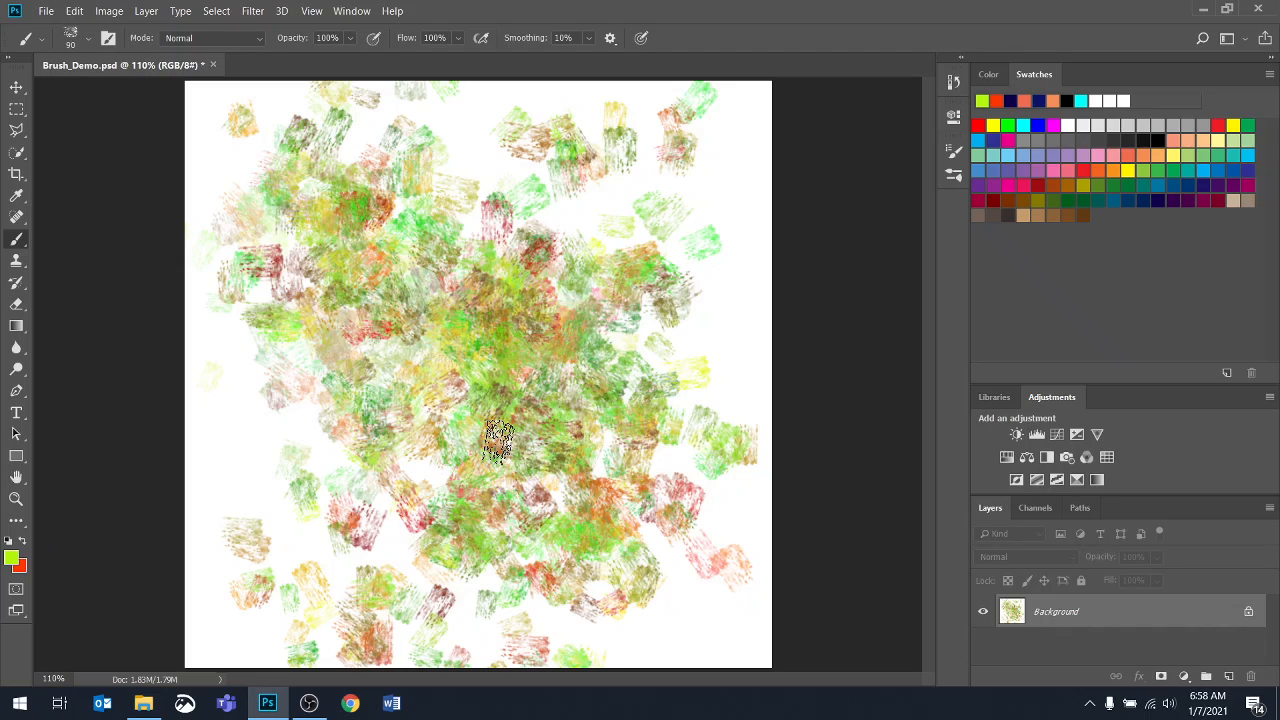
key("F12")
Reduce the brush flow to 46%, paint a faint winding stroke, and add more strokes with airbrush-style build-up enabled.
left_click_drag(414, 38, 392, 40)
mouse_move(271, 157)
left_mouse_down()
mouse_move(587, 485)
mouse_move(548, 204)
mouse_move(577, 191)
mouse_move(641, 471)
mouse_move(556, 532)
mouse_move(378, 562)
mouse_move(283, 601)
mouse_move(206, 600)
left_mouse_up()
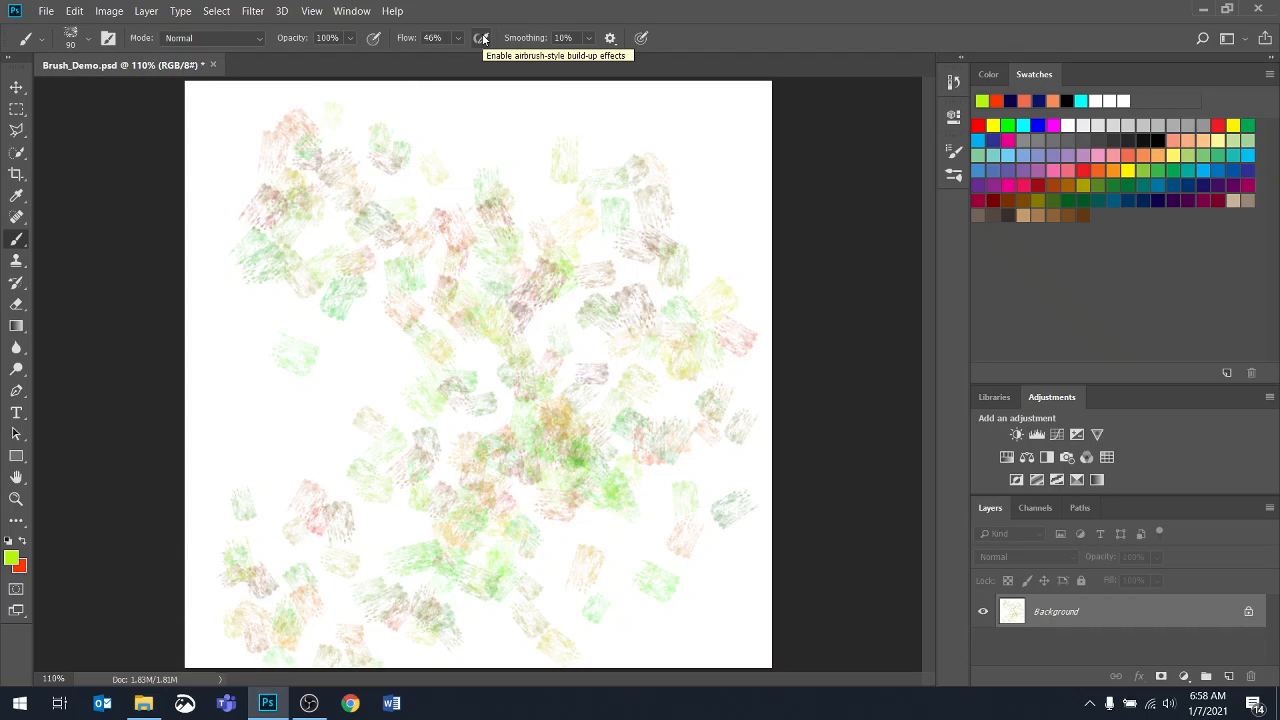
mouse_move(372, 236)
left_mouse_down()
mouse_move(383, 140)
mouse_move(377, 163)
left_mouse_up()
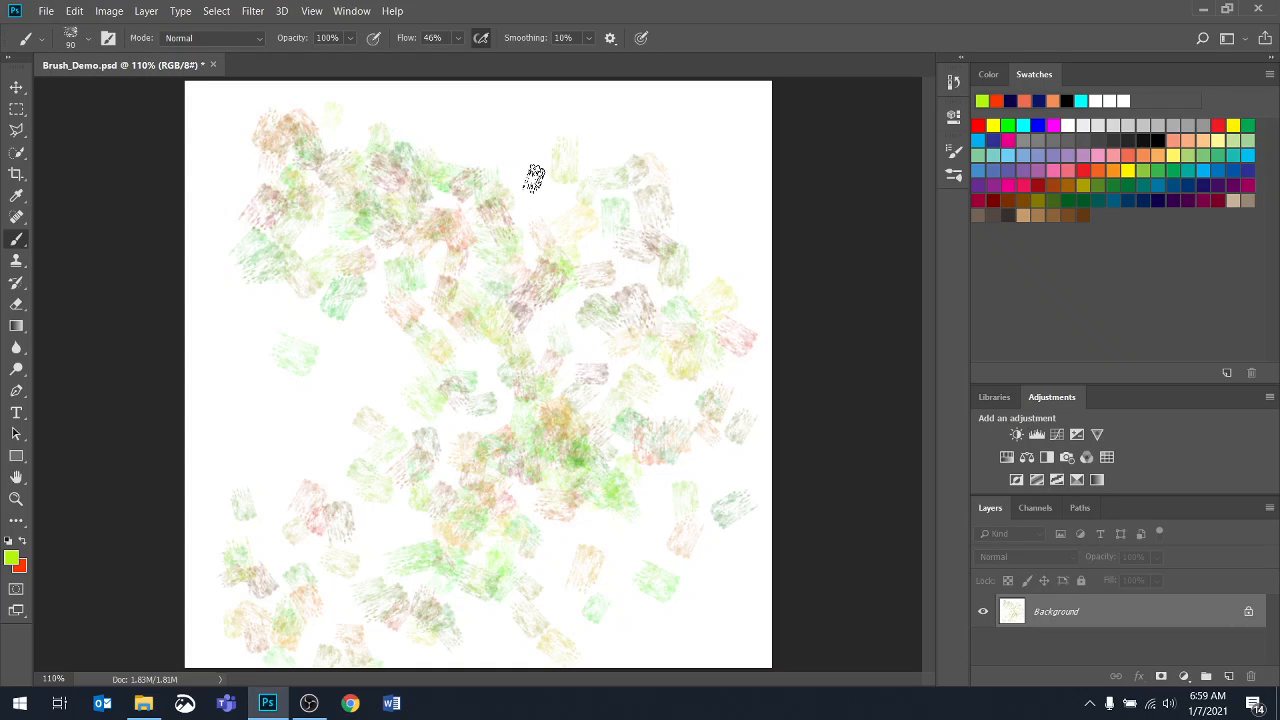
left_click_drag(529, 177, 551, 143)
Restore the brush flow to 100%, paint denser strokes over the canvas's middle, and revert the document.
left_click_drag(415, 45, 487, 45)
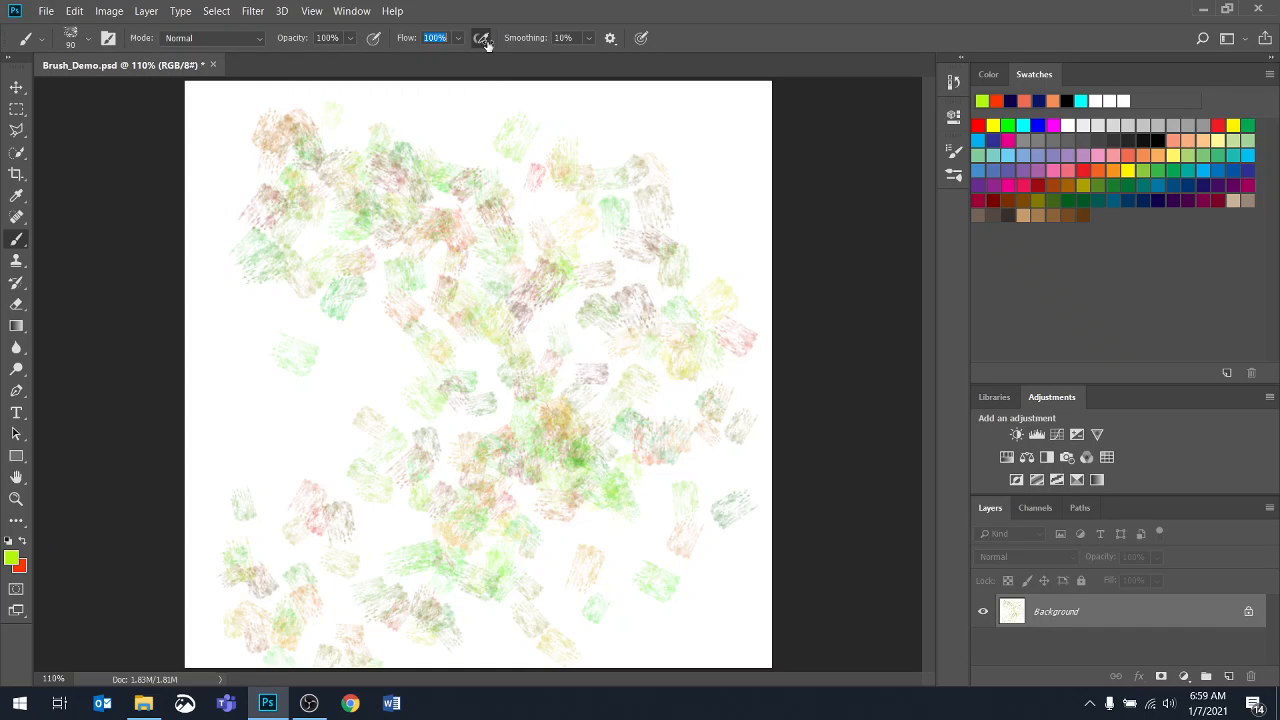
mouse_move(352, 368)
left_mouse_down()
mouse_move(266, 352)
mouse_move(326, 427)
mouse_move(354, 337)
mouse_move(383, 345)
mouse_move(433, 399)
mouse_move(409, 327)
mouse_move(495, 423)
mouse_move(510, 420)
mouse_move(463, 358)
mouse_move(534, 490)
mouse_move(591, 343)
left_mouse_up()
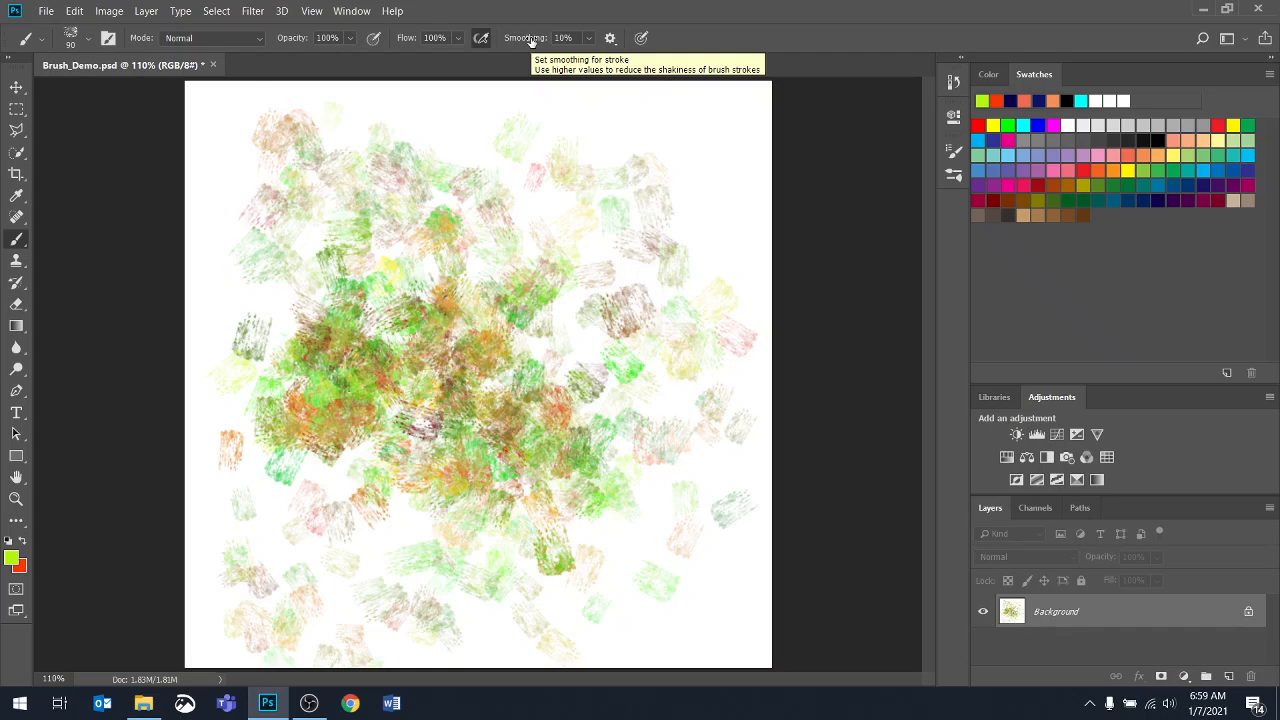
key("F12")
Review the brush smoothing options, the brush preset picker and the ways to open Brush Settings.
left_click(610, 39)
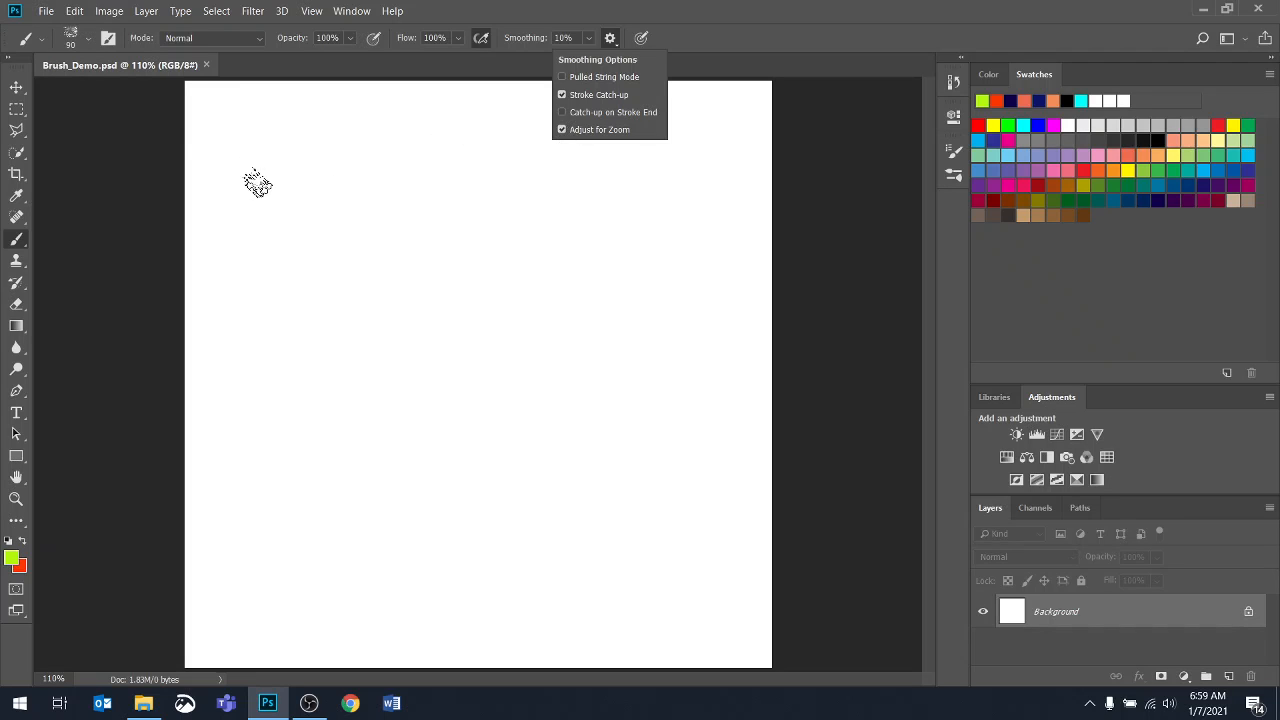
left_click(72, 38)
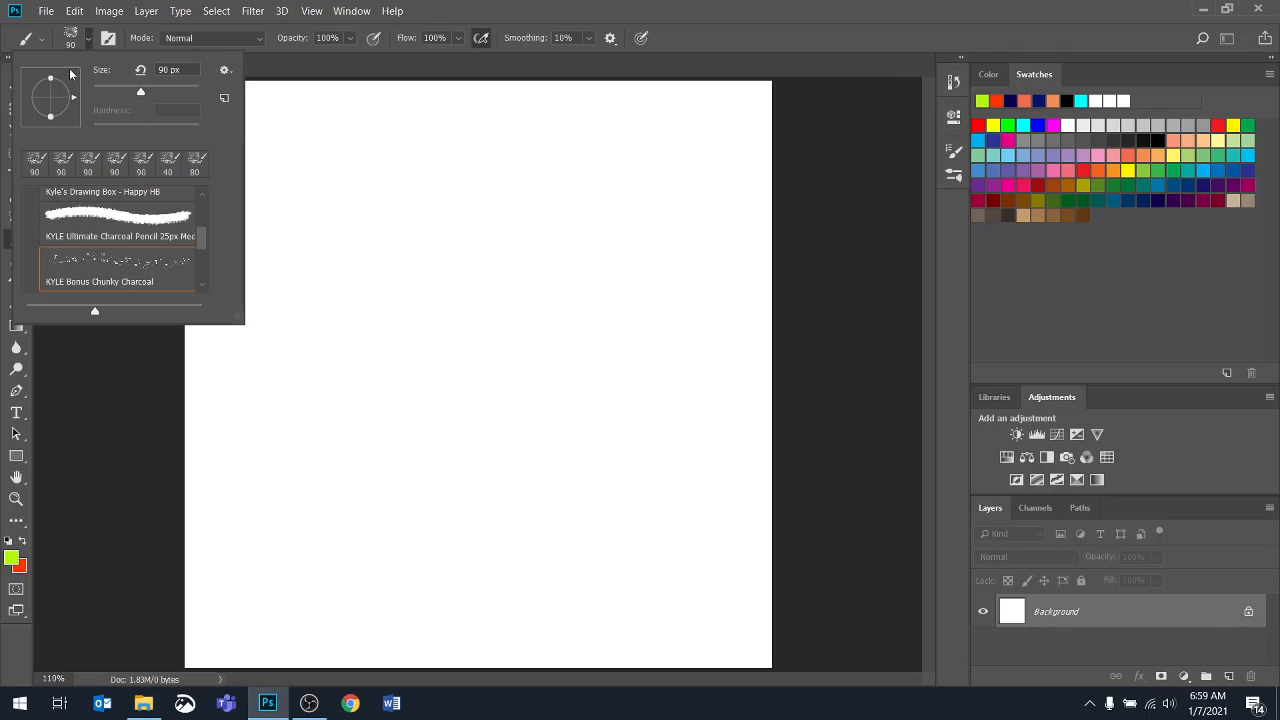
left_click(629, 6)
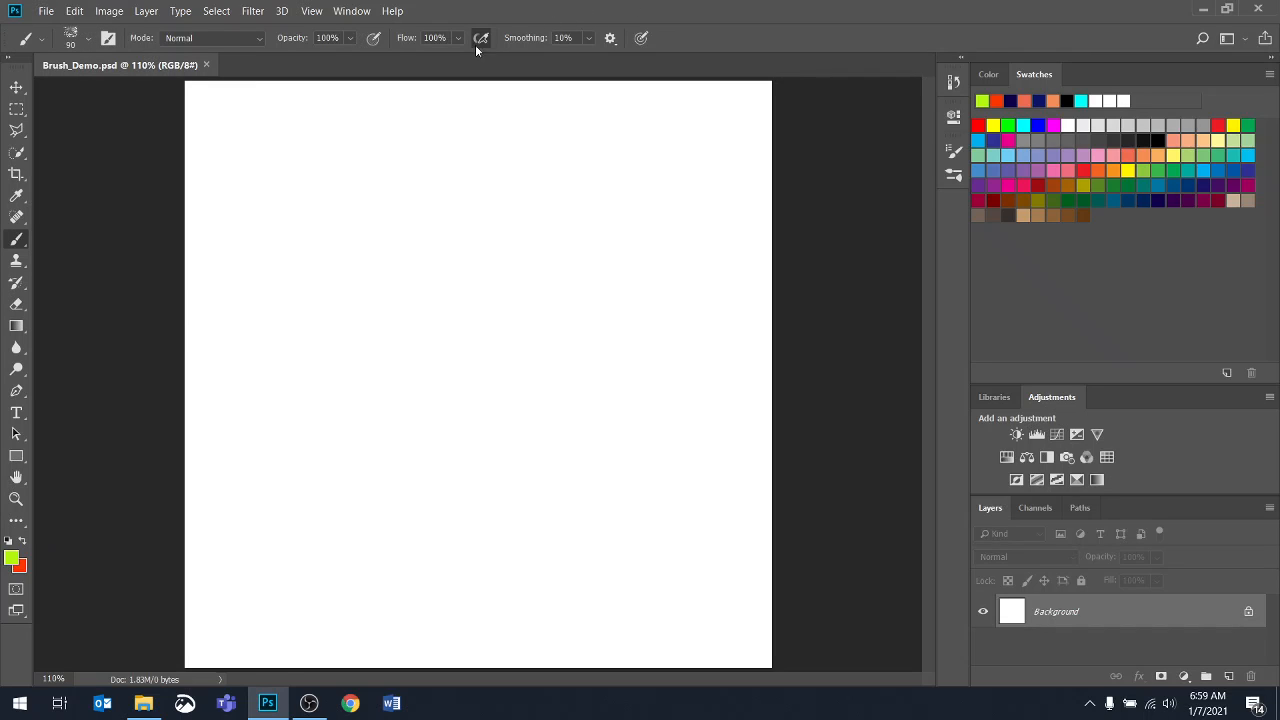
left_click(107, 39)
left_click(363, 15)
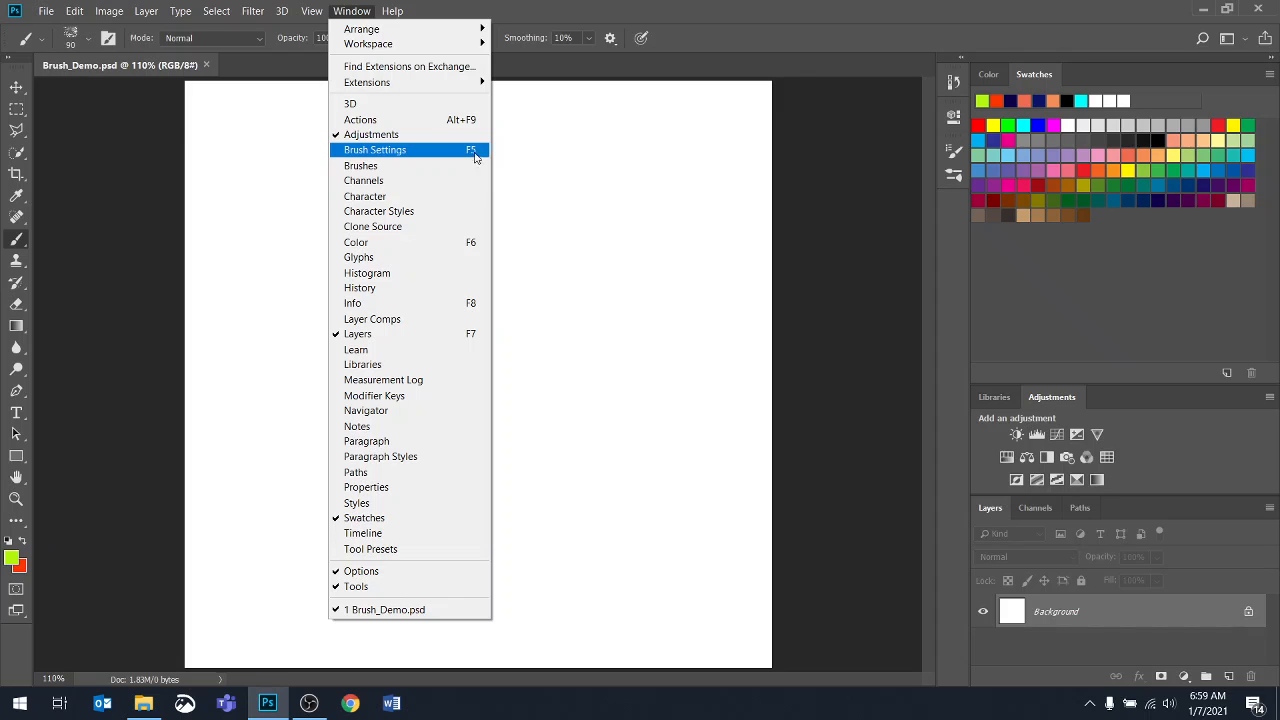
Open Brush Settings, detach it as a floating panel over the canvas, and regroup it after Brushes.
left_click(373, 150)
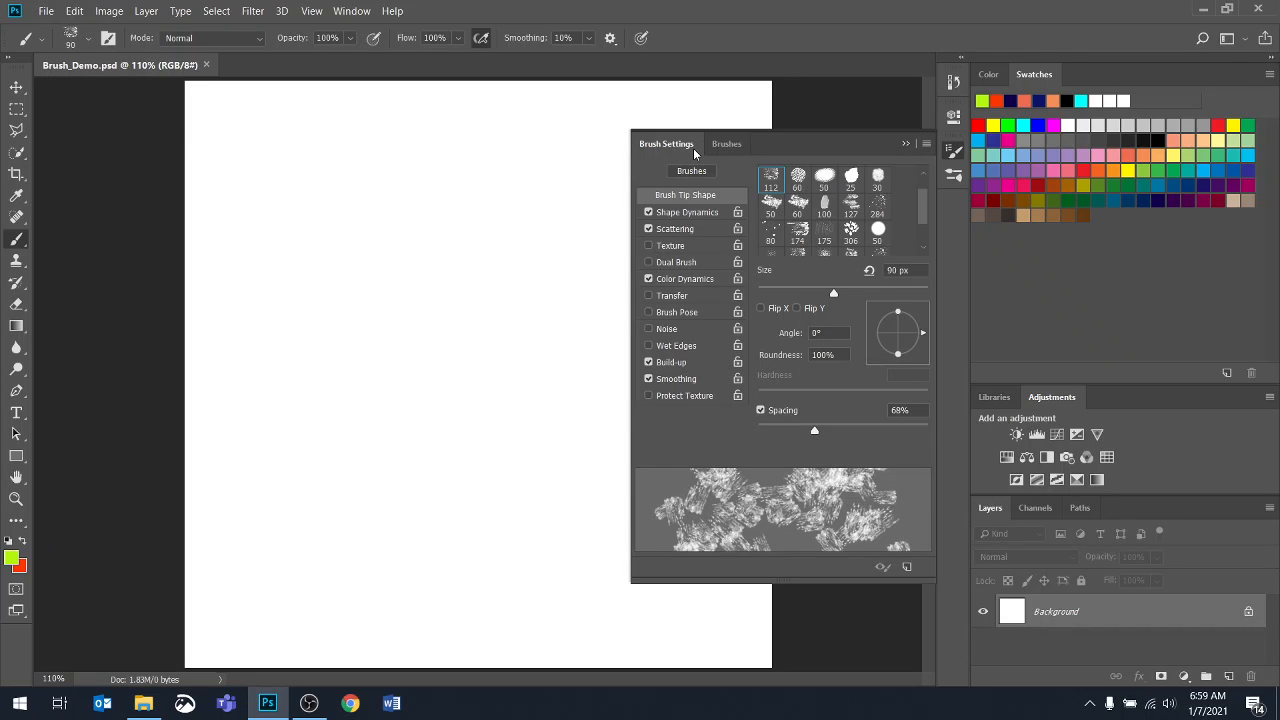
left_click_drag(684, 147, 395, 222)
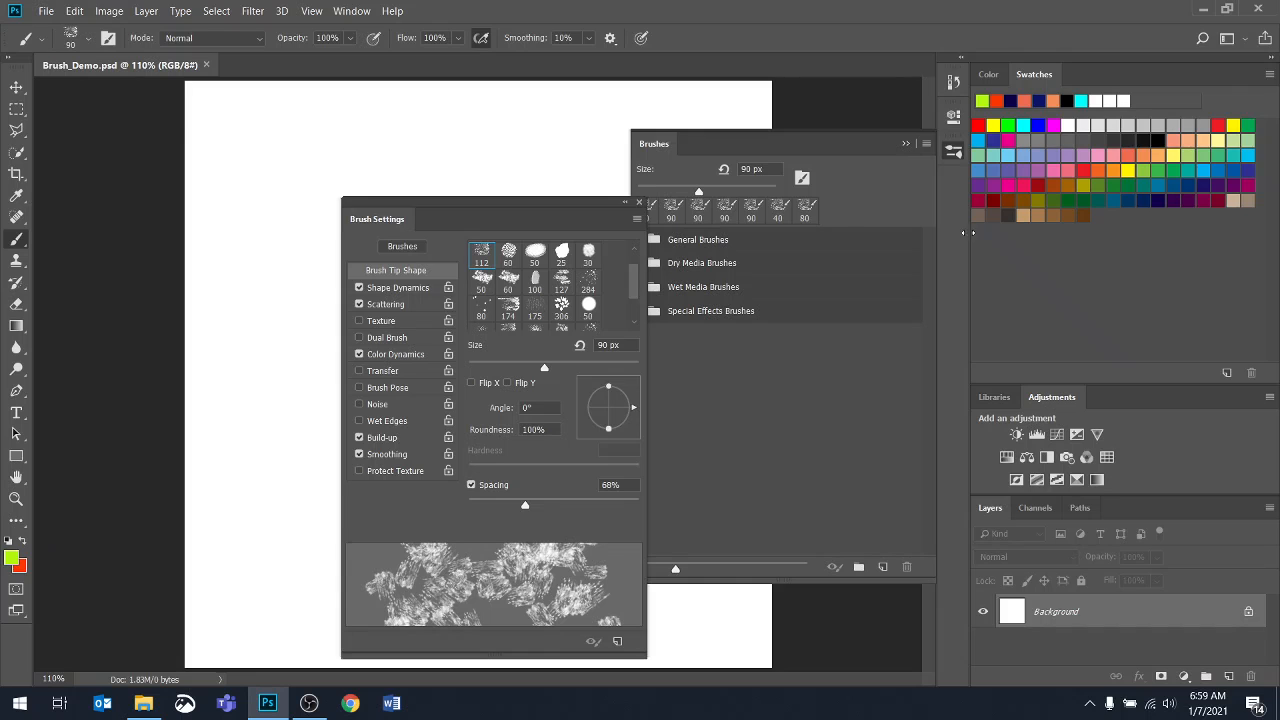
mouse_move(397, 222)
left_mouse_down()
mouse_move(513, 206)
mouse_move(705, 148)
left_mouse_up()
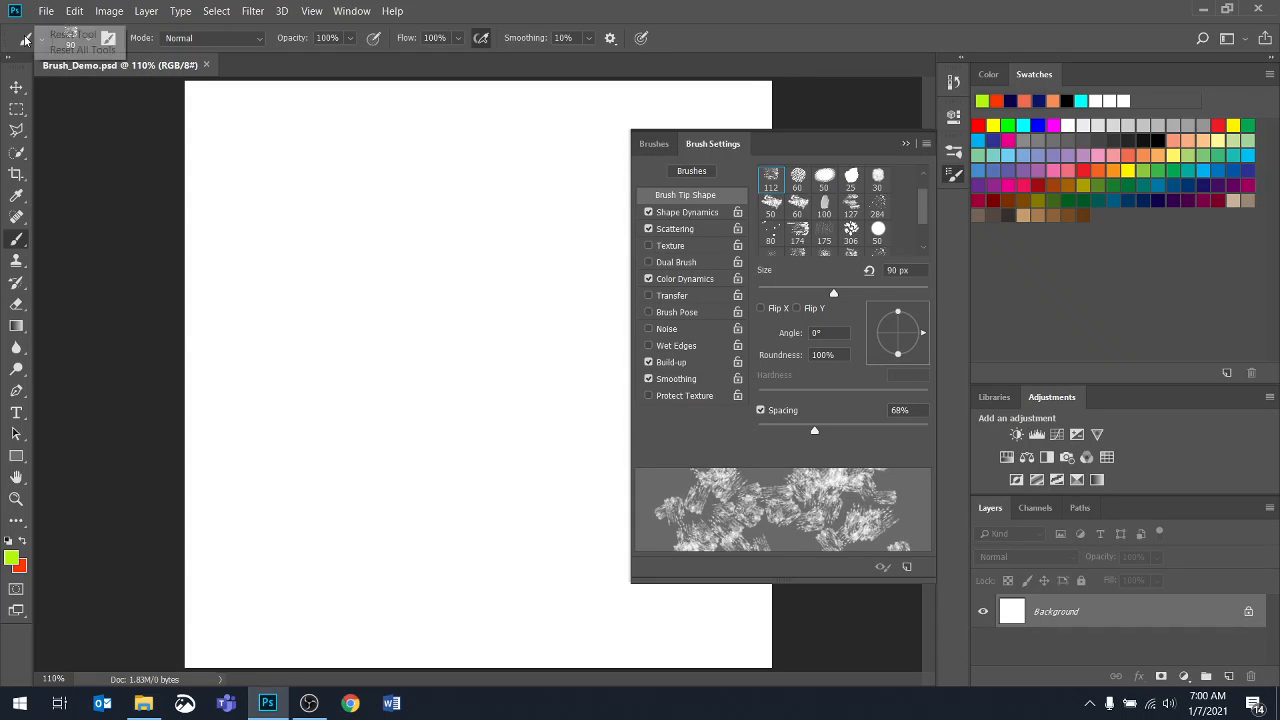
Reset the Brush tool to its defaults and paint a looping lime-green test stroke from the canvas's upper-left area down through the middle.
right_click(27, 37)
left_click(103, 35)
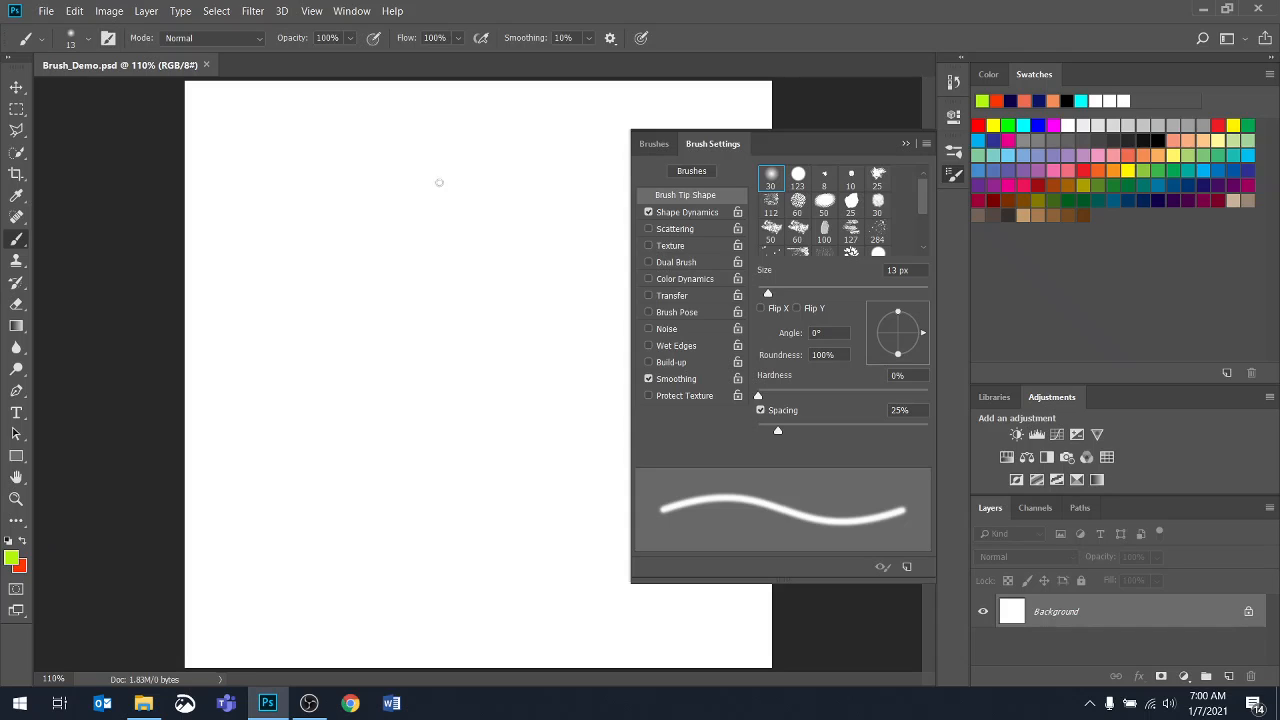
left_click_drag(243, 148, 287, 168)
mouse_move(300, 212)
left_mouse_down()
mouse_move(344, 345)
mouse_move(440, 207)
mouse_move(383, 463)
mouse_move(435, 227)
mouse_move(425, 413)
mouse_move(460, 498)
mouse_move(527, 335)
mouse_move(461, 570)
left_mouse_up()
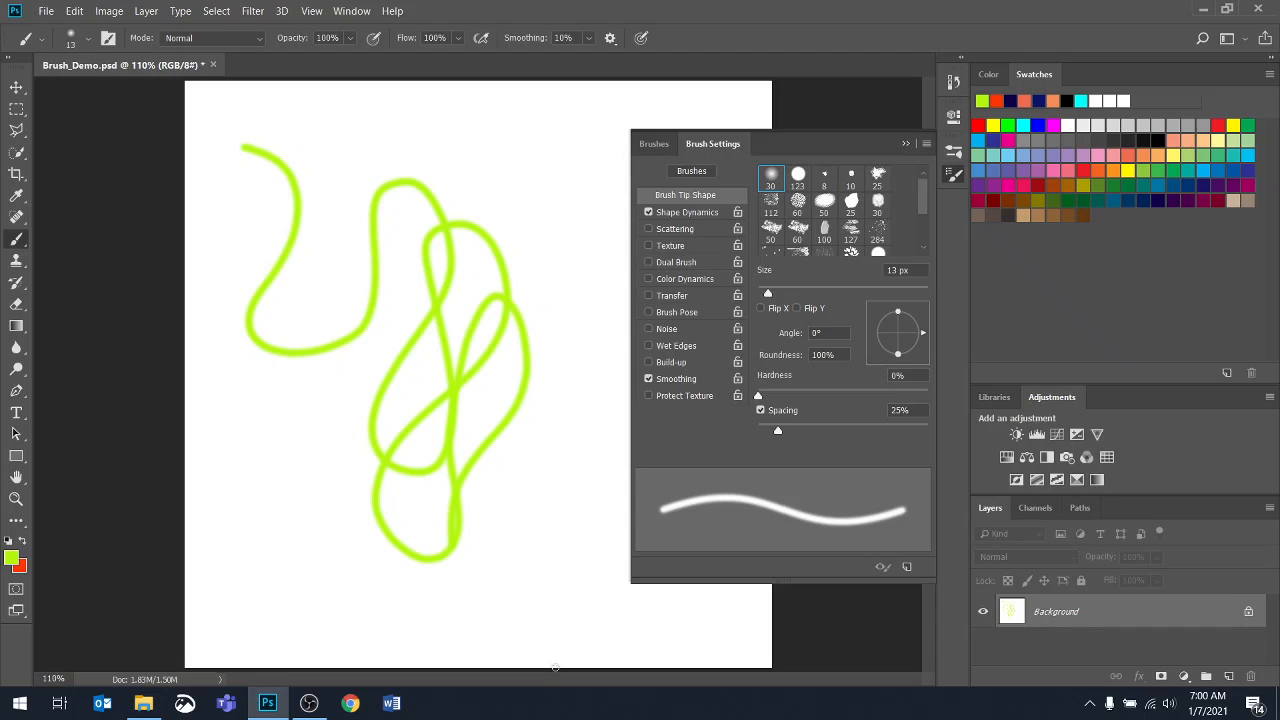
Show the tools grouped with the Brush tool.
right_click(21, 243)
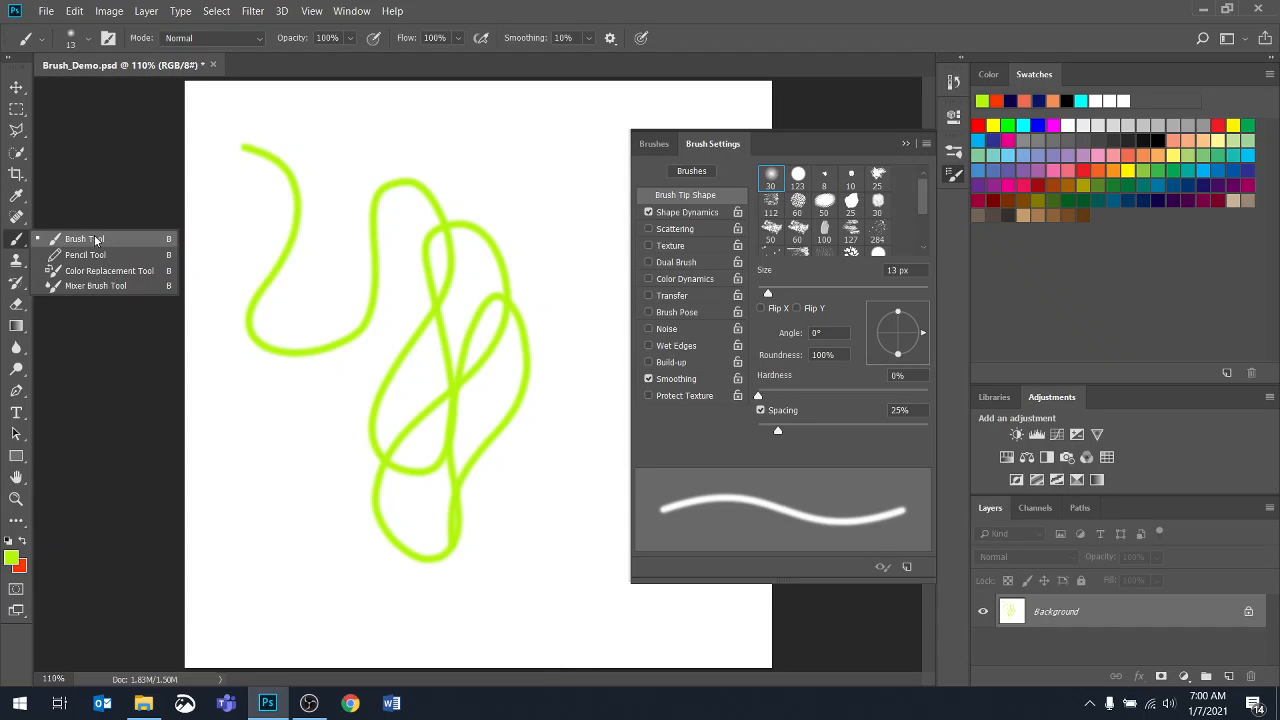